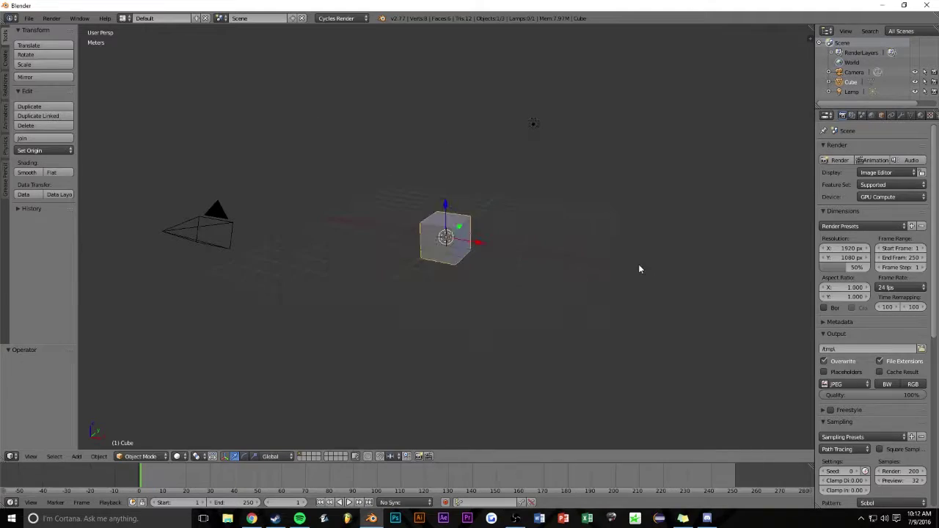
Align the camera to the top view and delete the default cube and lamp.
{"action": "key", "text": "KP_7"}
{"action": "key", "text": "ctrl+alt+KP_0"}
{"action": "left_click", "coordinate": [550, 211], "text": "shift"}
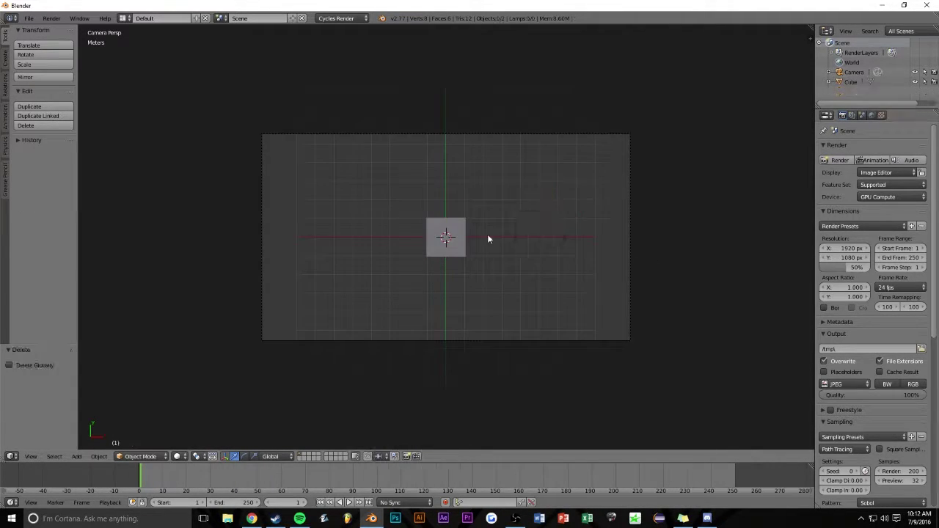
{"action": "key", "text": "x"}
Add a plane and enlarge it to fill the camera view as a backdrop.
{"action": "left_click", "coordinate": [455, 220]}
{"action": "key", "text": "shift+a"}
{"action": "key", "text": "s"}
{"action": "left_click", "coordinate": [254, 327]}
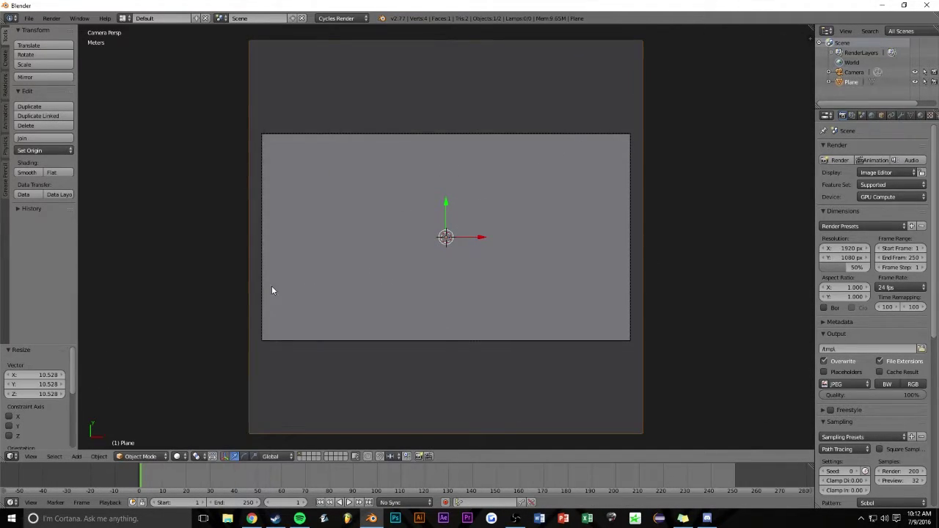
Add a UV sphere and move it up along Z toward the camera.
{"action": "key", "text": "shift+a"}
{"action": "left_click", "coordinate": [319, 113]}
{"action": "left_click", "coordinate": [467, 242]}
{"action": "key", "text": "g"}
{"action": "key", "text": "z"}
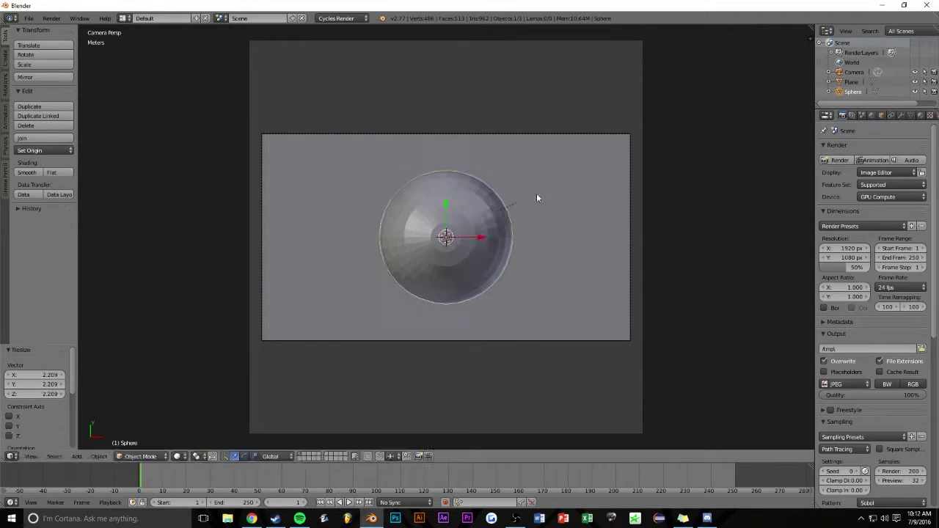
{"action": "left_click", "coordinate": [536, 193]}
Add and apply a Subdivision Surface modifier to the sphere.
{"action": "left_click", "coordinate": [901, 115]}
{"action": "left_click", "coordinate": [877, 148]}
{"action": "left_click", "coordinate": [873, 389]}
{"action": "left_click", "coordinate": [847, 181]}
Preview the smooth sphere in rendered shading, then return to camera view in solid shading.
{"action": "left_click", "coordinate": [176, 457]}
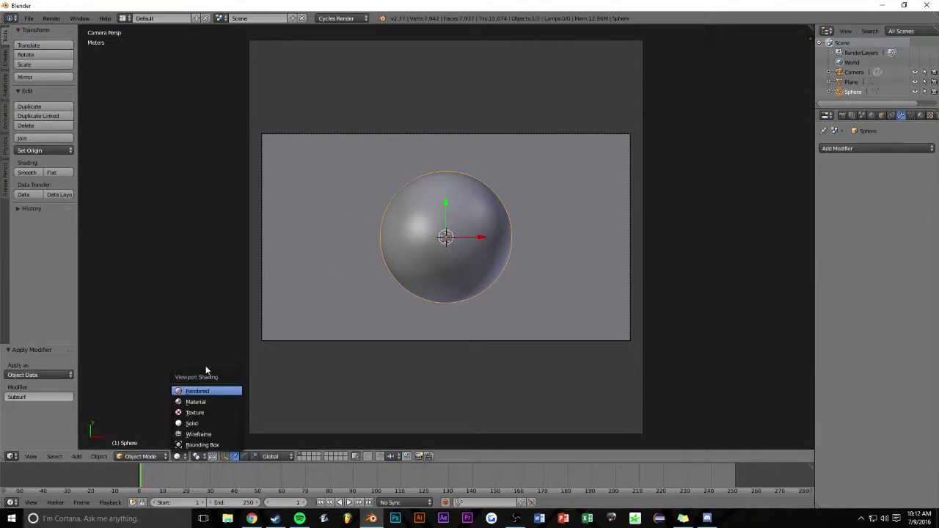
{"action": "left_click", "coordinate": [208, 389]}
{"action": "middle_click_drag", "start_coordinate": [246, 339], "coordinate": [307, 197]}
{"action": "key", "text": "KP_0"}
{"action": "key", "text": "shift+z"}
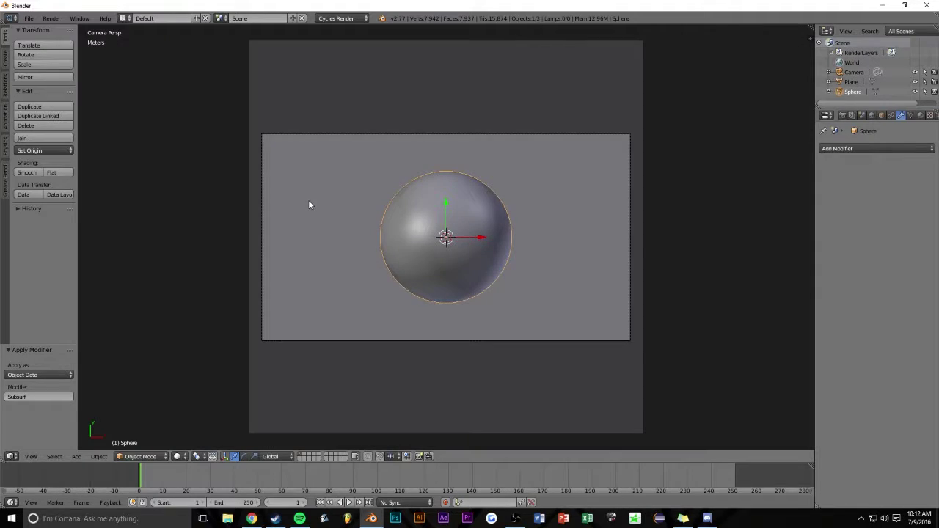
Duplicate the sphere, scale the copy slightly larger, and enter Edit Mode on it.
{"action": "key", "text": "shift+d"}
{"action": "key", "text": "s"}
{"action": "left_click", "coordinate": [282, 184]}
{"action": "key", "text": "Tab"}
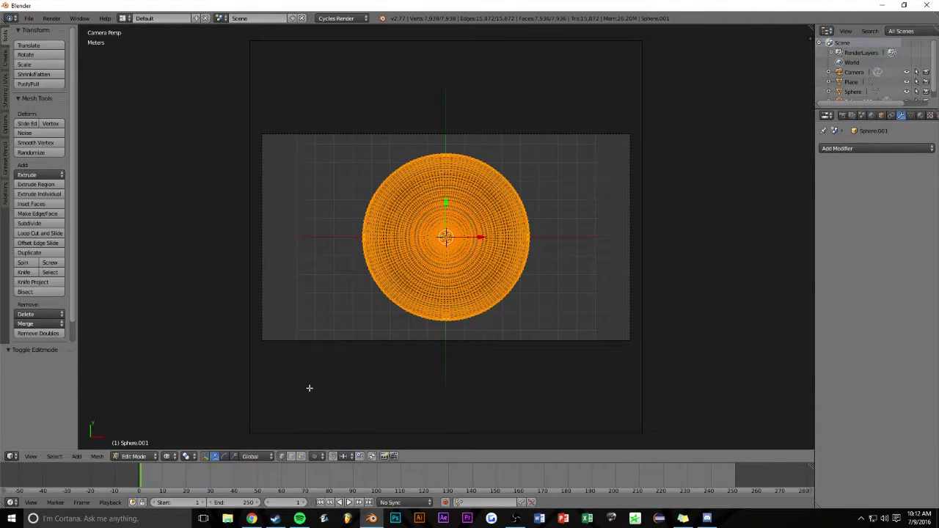
Circle-select the lower-right part of the shell copy and separate it into its own piece.
{"action": "key", "text": "a"}
{"action": "key", "text": "c"}
{"action": "left_click_drag", "start_coordinate": [514, 213], "coordinate": [491, 310]}
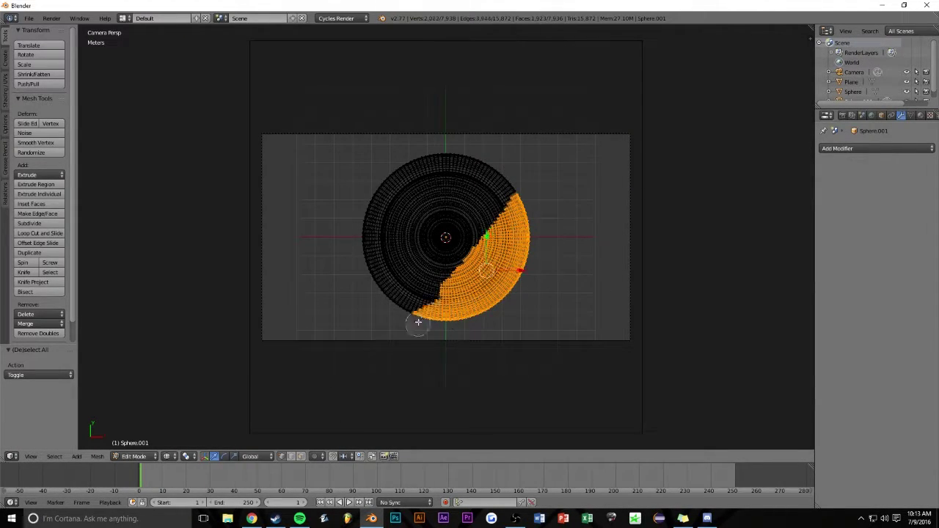
{"action": "right_click", "coordinate": [565, 273]}
{"action": "mouse_move", "coordinate": [419, 322]}
{"action": "left_mouse_down"}
{"action": "mouse_move", "coordinate": [513, 194]}
{"action": "mouse_move", "coordinate": [362, 275]}
{"action": "left_mouse_up"}
{"action": "key", "text": "c"}
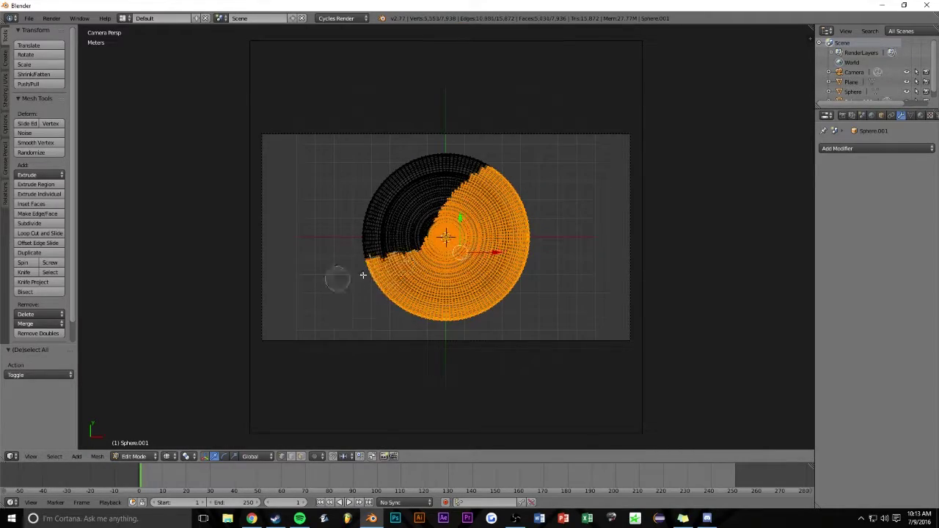
{"action": "right_click", "coordinate": [531, 187]}
{"action": "key", "text": "Tab"}
Inspect the separated pieces and enter Edit Mode on the selected shell piece.
{"action": "middle_click_drag", "start_coordinate": [526, 195], "coordinate": [527, 173]}
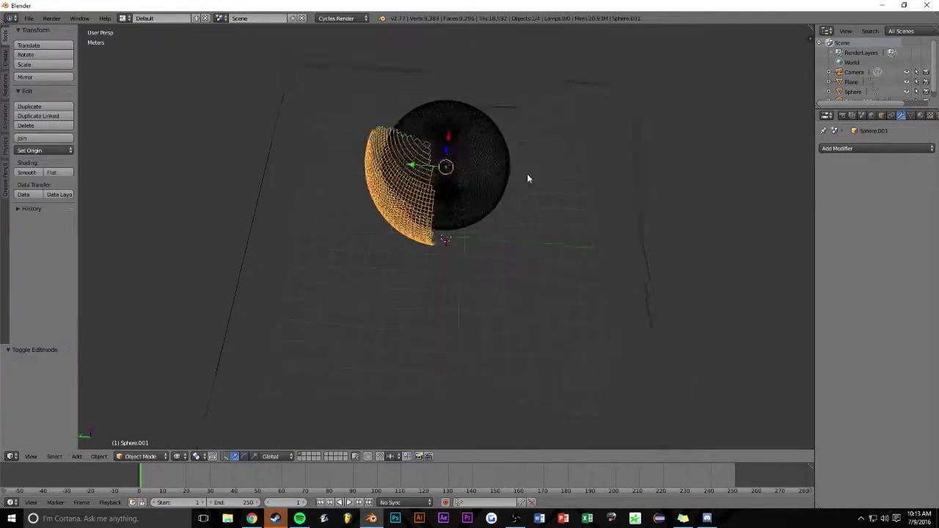
{"action": "scroll", "coordinate": [541, 134], "scroll_direction": "up", "scroll_amount": 3}
{"action": "right_click", "coordinate": [455, 233]}
{"action": "key", "text": "z"}
{"action": "right_click", "coordinate": [469, 337]}
{"action": "key", "text": "Tab"}
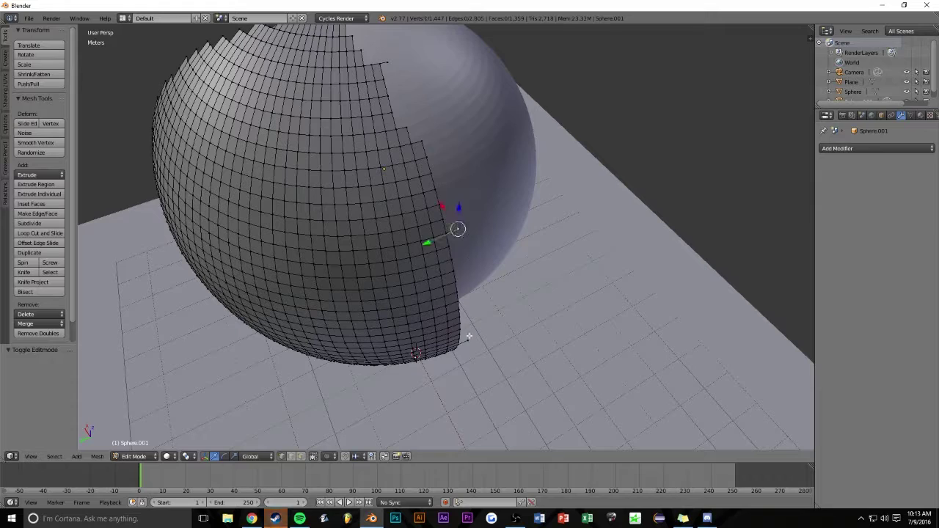
Attempt deleting the piece's vertices, then undo and return to camera view in Object Mode.
{"action": "mouse_move", "coordinate": [550, 275]}
{"action": "middle_mouse_down"}
{"action": "mouse_move", "coordinate": [419, 336]}
{"action": "mouse_move", "coordinate": [387, 234]}
{"action": "middle_mouse_up"}
{"action": "key", "text": "x"}
{"action": "key", "text": "Escape"}
{"action": "key", "text": "KP_0"}
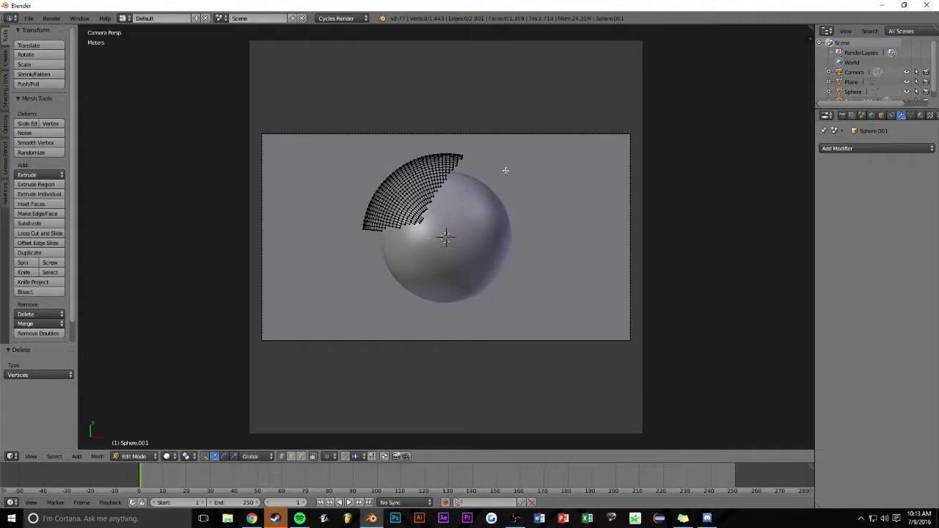
{"action": "key", "text": "z"}
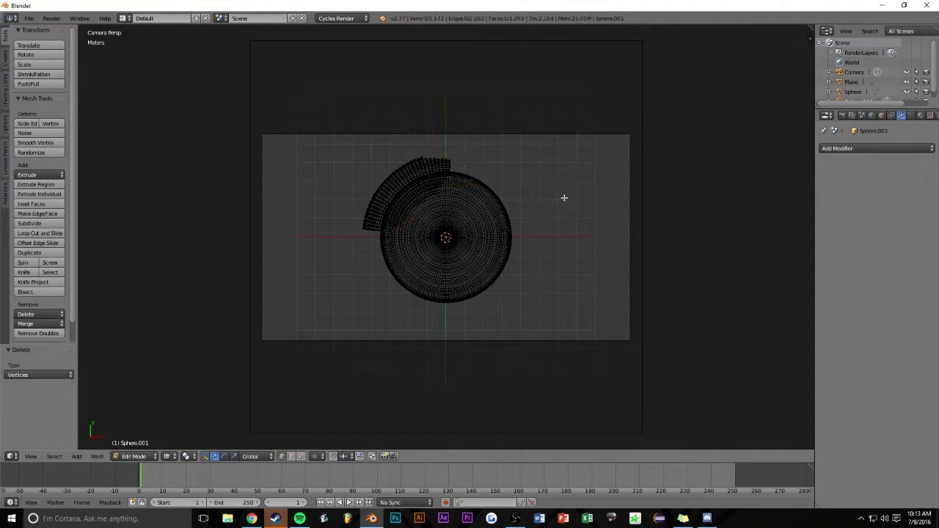
{"action": "key", "text": "ctrl+z"}
{"action": "key", "text": "Tab"}
Duplicate and enlarge the inner sphere, then delete its upper and left vertices to leave a jagged fragment.
{"action": "right_click", "coordinate": [479, 218]}
{"action": "key", "text": "s"}
{"action": "left_click", "coordinate": [574, 200]}
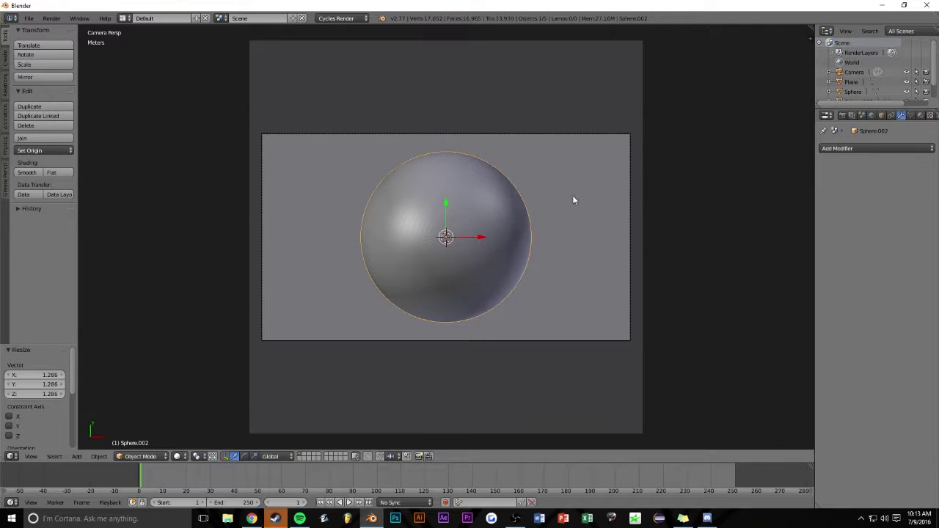
{"action": "key", "text": "Tab"}
{"action": "key", "text": "a"}
{"action": "key", "text": "c"}
{"action": "mouse_move", "coordinate": [440, 154]}
{"action": "left_mouse_down"}
{"action": "mouse_move", "coordinate": [346, 210]}
{"action": "mouse_move", "coordinate": [520, 157]}
{"action": "mouse_move", "coordinate": [525, 199]}
{"action": "left_mouse_up"}
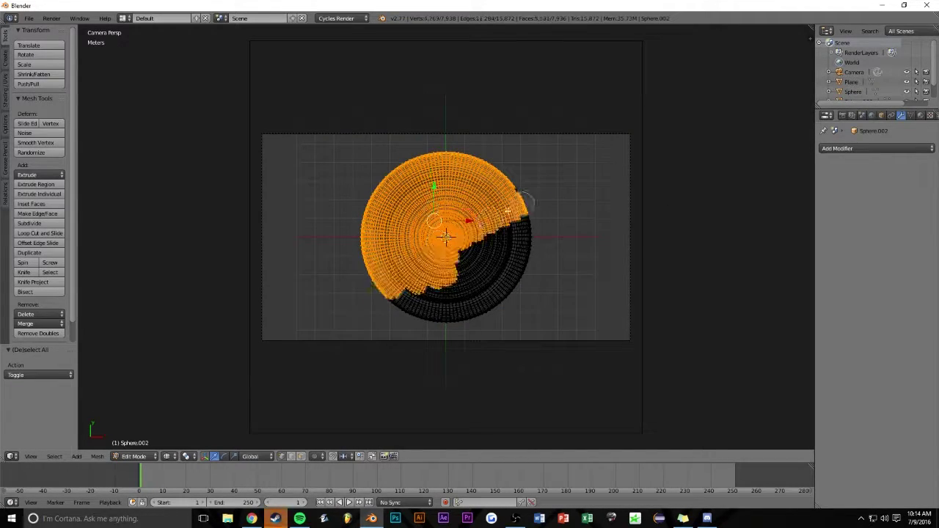
{"action": "key", "text": "x"}
{"action": "left_click", "coordinate": [557, 202]}
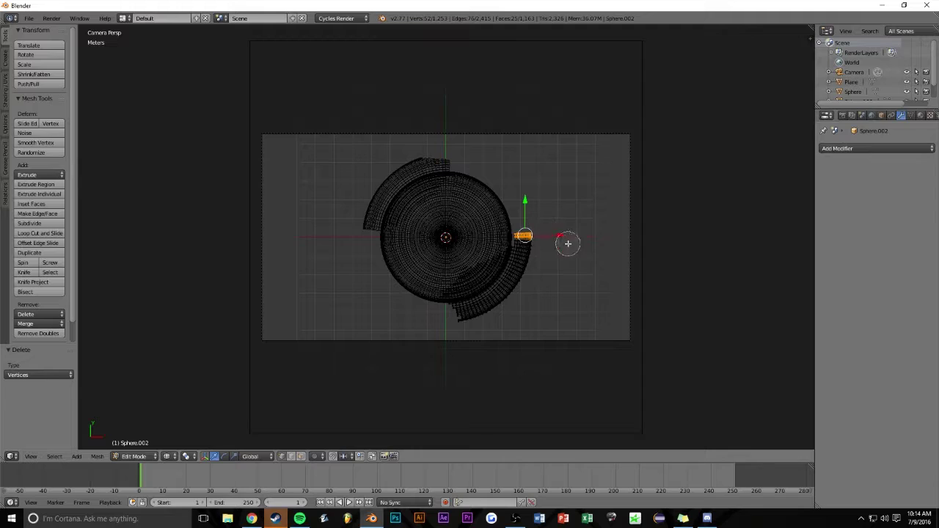
{"action": "key", "text": "Tab"}
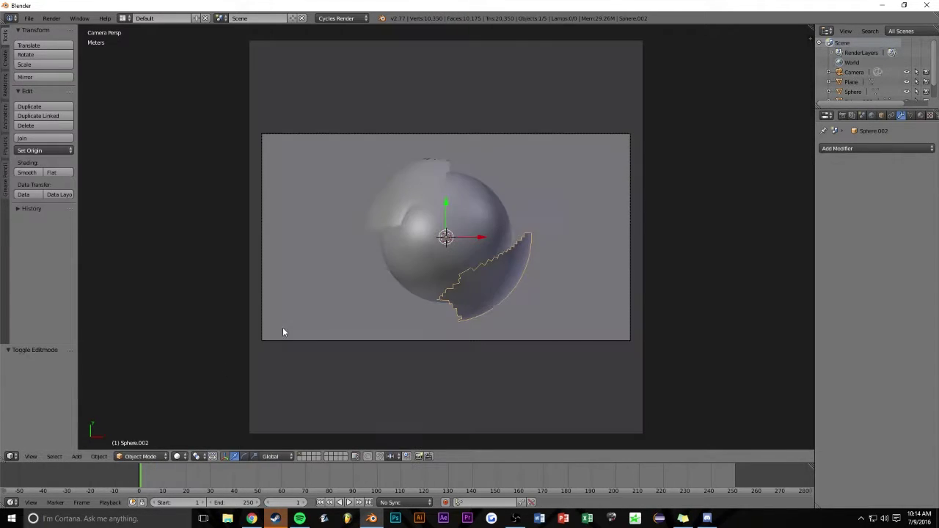
Make an upper-right shell fragment by deleting all but that patch of a sphere copy.
{"action": "key", "text": "Tab"}
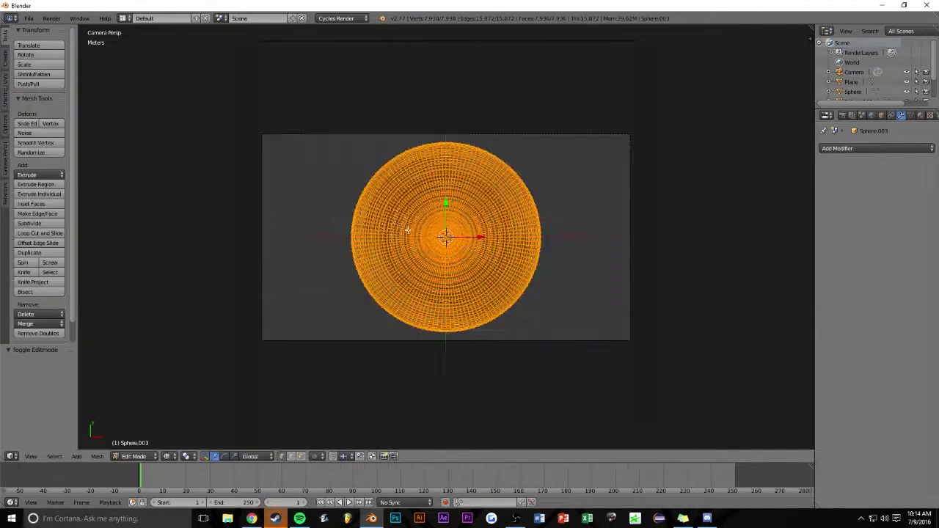
{"action": "key", "text": "a"}
{"action": "key", "text": "c"}
{"action": "mouse_move", "coordinate": [378, 176]}
{"action": "left_mouse_down"}
{"action": "mouse_move", "coordinate": [364, 204]}
{"action": "mouse_move", "coordinate": [427, 168]}
{"action": "left_mouse_up"}
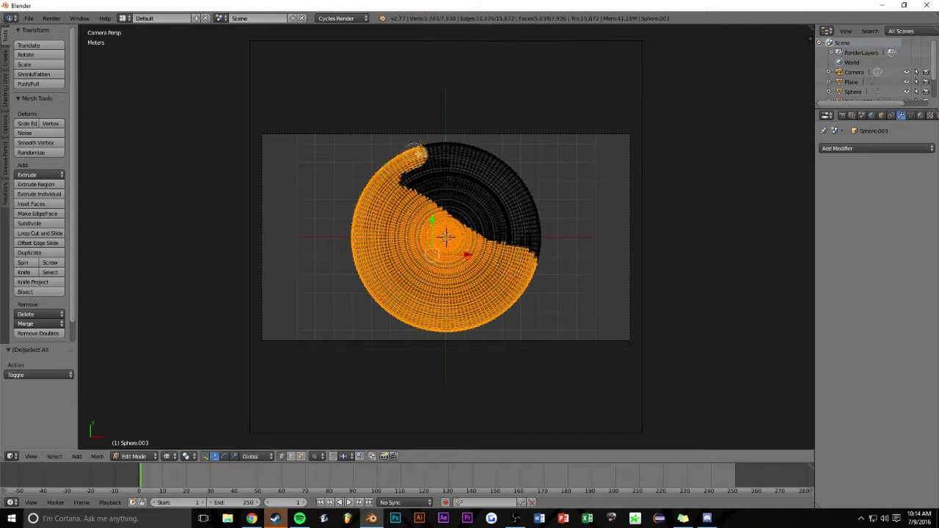
{"action": "key", "text": "x"}
{"action": "left_click", "coordinate": [565, 192]}
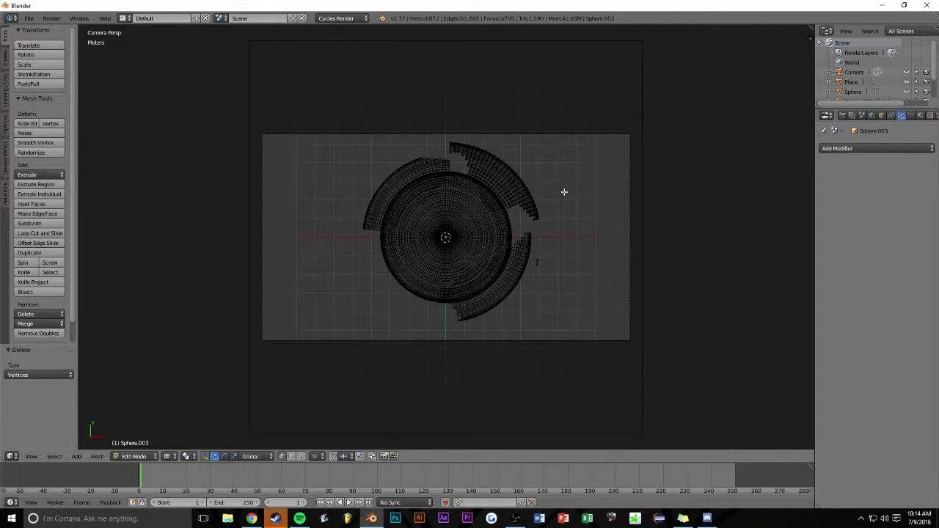
{"action": "key", "text": "l"}
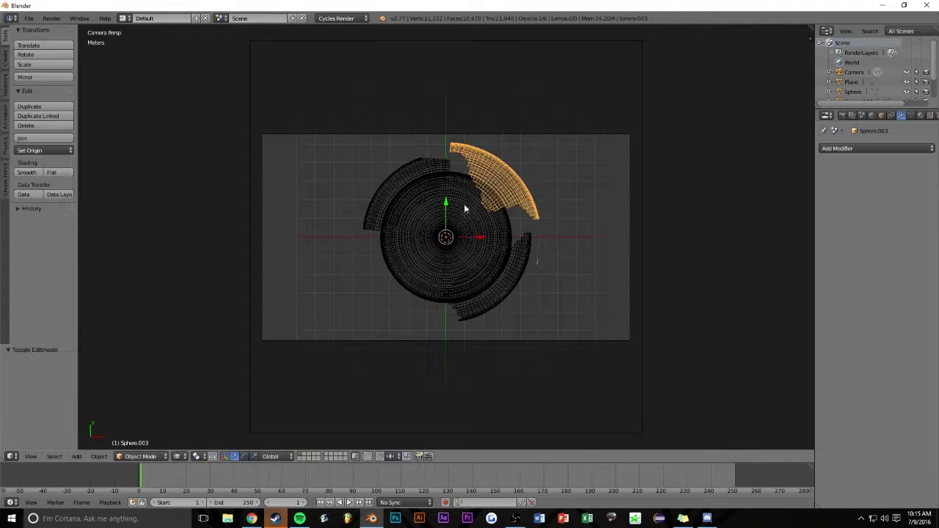
{"action": "key", "text": "Tab"}
{"action": "key", "text": "z"}
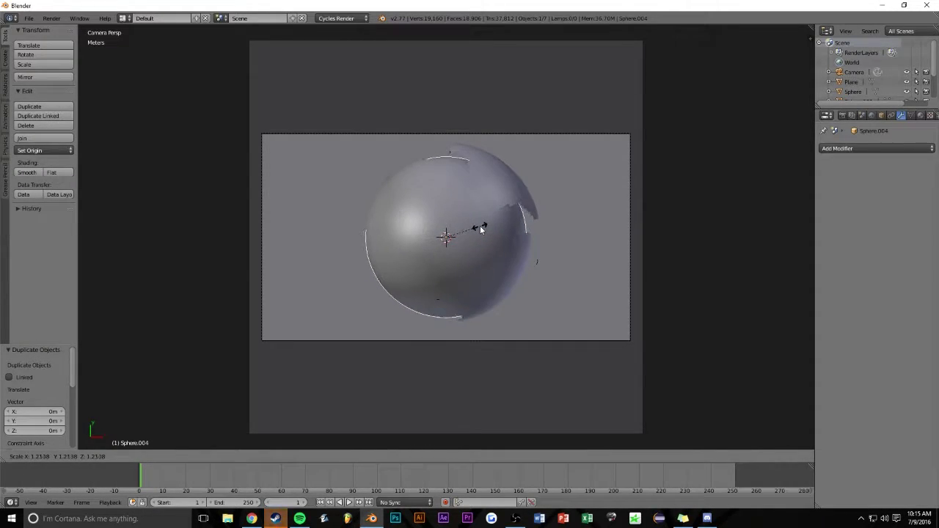
On another sphere copy, delete vertices across the middle in wireframe to form a lower-left fragment.
{"action": "key", "text": "Tab"}
{"action": "key", "text": "z"}
{"action": "key", "text": "a"}
{"action": "left_click_drag", "start_coordinate": [504, 287], "coordinate": [383, 185]}
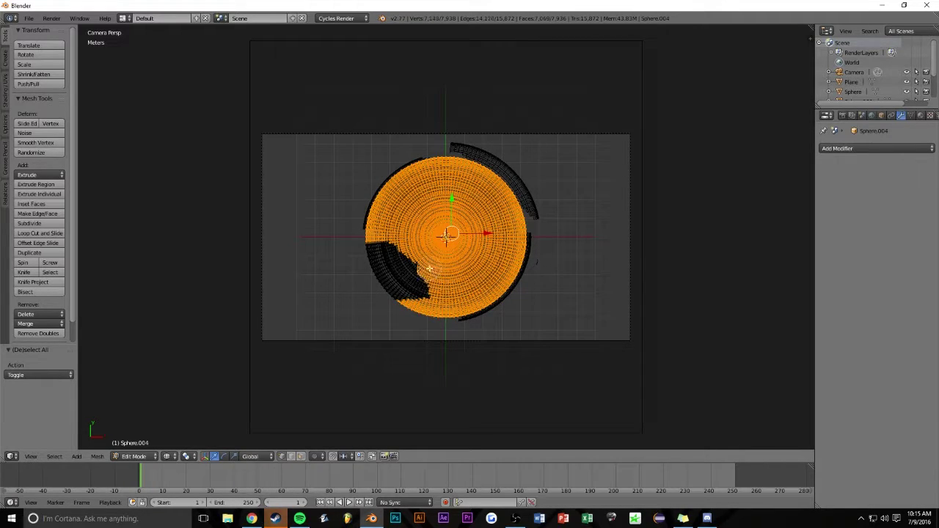
{"action": "key", "text": "a"}
{"action": "key", "text": "Tab"}
{"action": "key", "text": "z"}
Select the lower-left fragment and check its mesh from the camera view.
{"action": "scroll", "coordinate": [455, 279], "scroll_direction": "up", "scroll_amount": 6}
{"action": "right_click", "coordinate": [345, 312]}
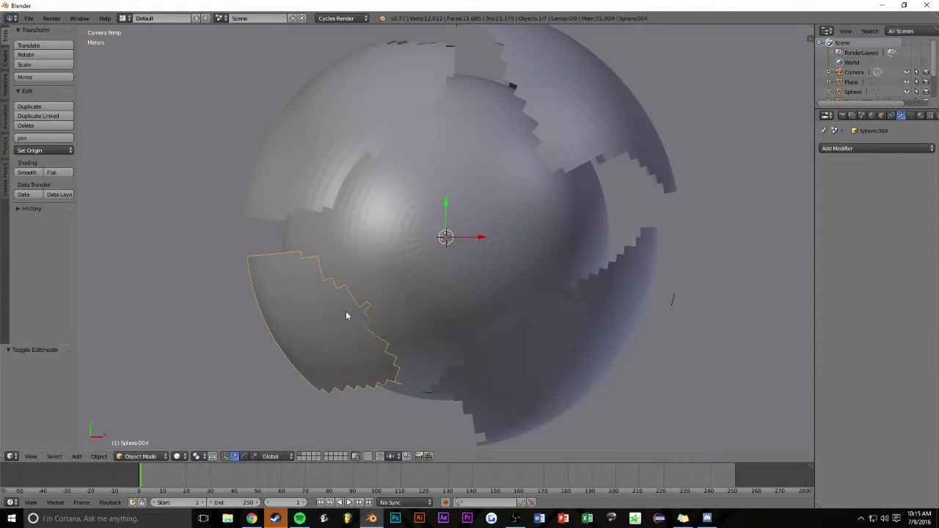
{"action": "key", "text": "Tab"}
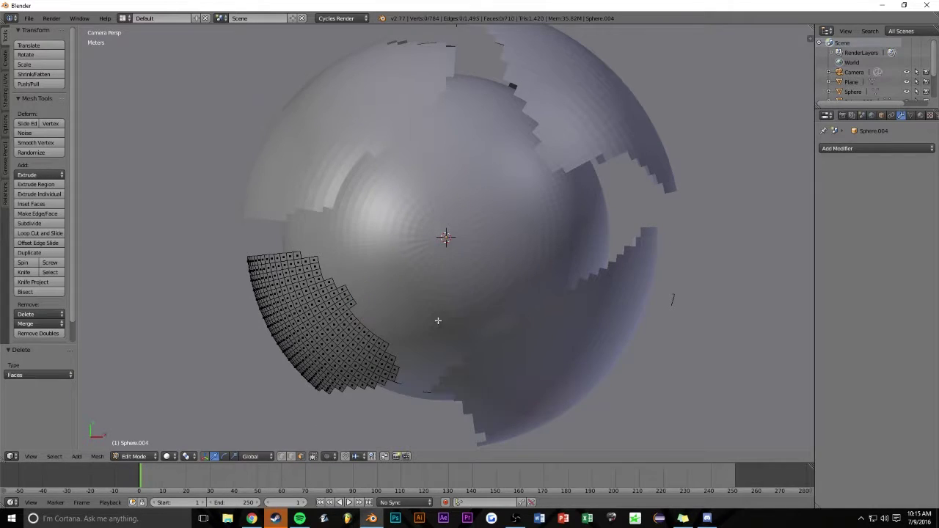
{"action": "key", "text": "KP_0"}
{"action": "key", "text": "Tab"}
{"action": "scroll", "coordinate": [486, 289], "scroll_direction": "down", "scroll_amount": 3}
{"action": "scroll", "coordinate": [486, 289], "scroll_direction": "up", "scroll_amount": 1}
Duplicate the sphere and delete the upper part of the copy's vertices.
{"action": "key", "text": "shift+d"}
{"action": "key", "text": "Escape"}
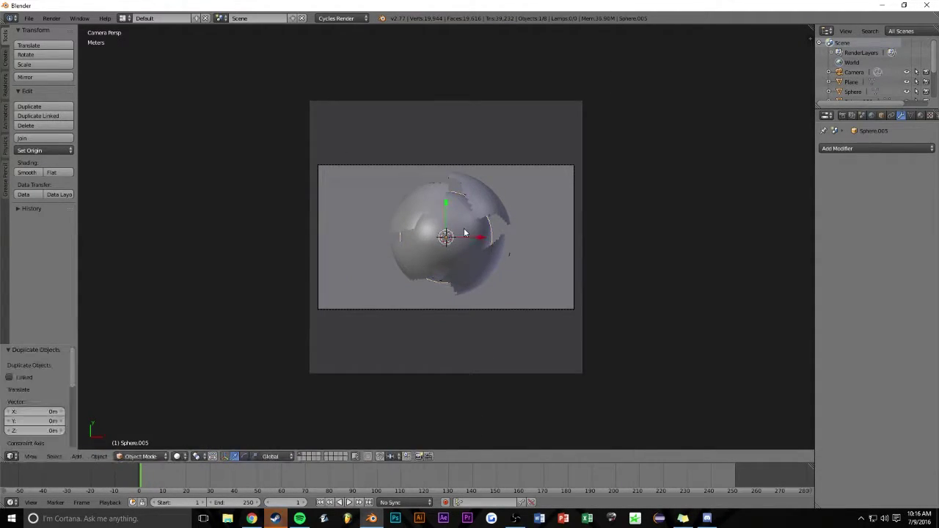
{"action": "key", "text": "a"}
{"action": "key", "text": "ctrl+j"}
{"action": "key", "text": "Tab"}
{"action": "key", "text": "a"}
{"action": "key", "text": "c"}
{"action": "mouse_move", "coordinate": [389, 194]}
{"action": "left_mouse_down"}
{"action": "mouse_move", "coordinate": [422, 176]}
{"action": "mouse_move", "coordinate": [428, 220]}
{"action": "left_mouse_up"}
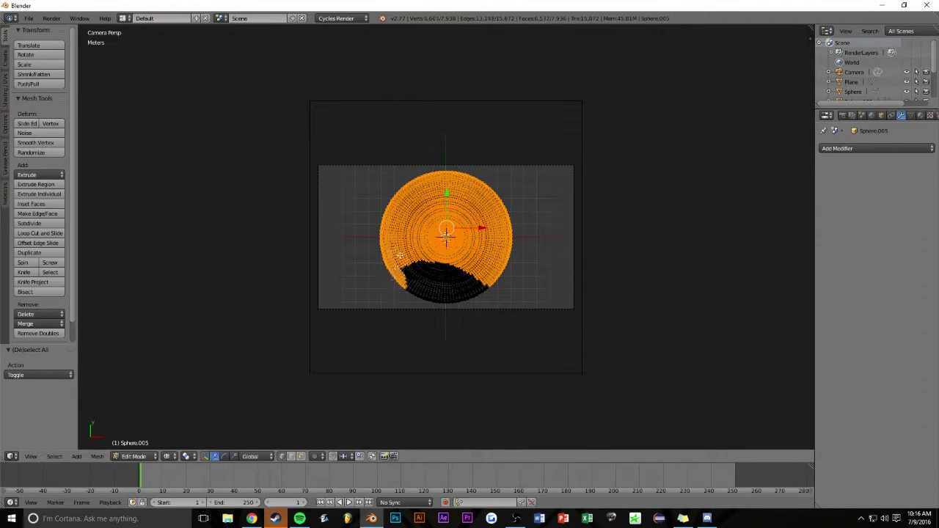
{"action": "key", "text": "x"}
{"action": "left_click", "coordinate": [308, 261]}
Change the viewport shading, orbit underneath, and delete the selected bottom faces.
{"action": "scroll", "coordinate": [367, 254], "scroll_direction": "up", "scroll_amount": 2}
{"action": "left_click", "coordinate": [177, 457]}
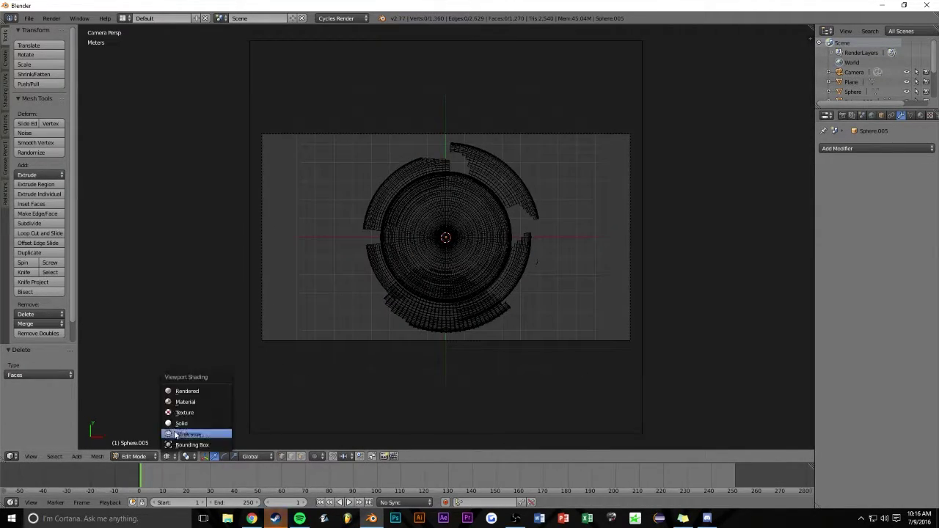
{"action": "left_click", "coordinate": [198, 436]}
{"action": "key", "text": "Tab"}
{"action": "middle_click_drag", "start_coordinate": [349, 325], "coordinate": [430, 245]}
{"action": "key", "text": "Tab"}
{"action": "key", "text": "x"}
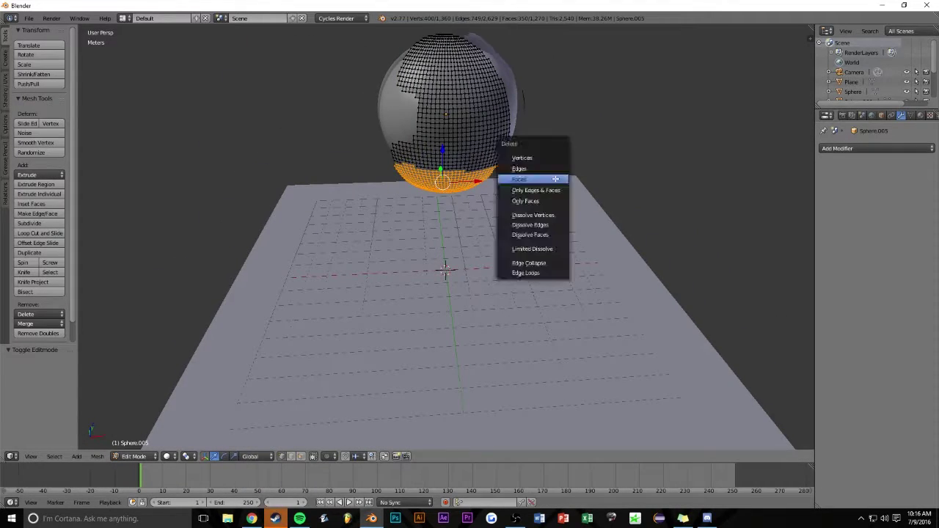
{"action": "left_click", "coordinate": [543, 180]}
{"action": "key", "text": "KP_0"}
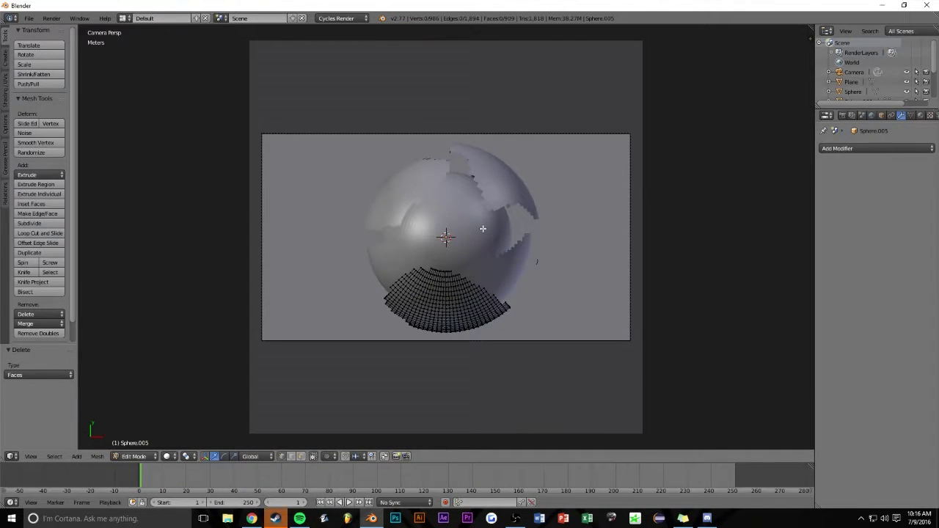
{"action": "key", "text": "Tab"}
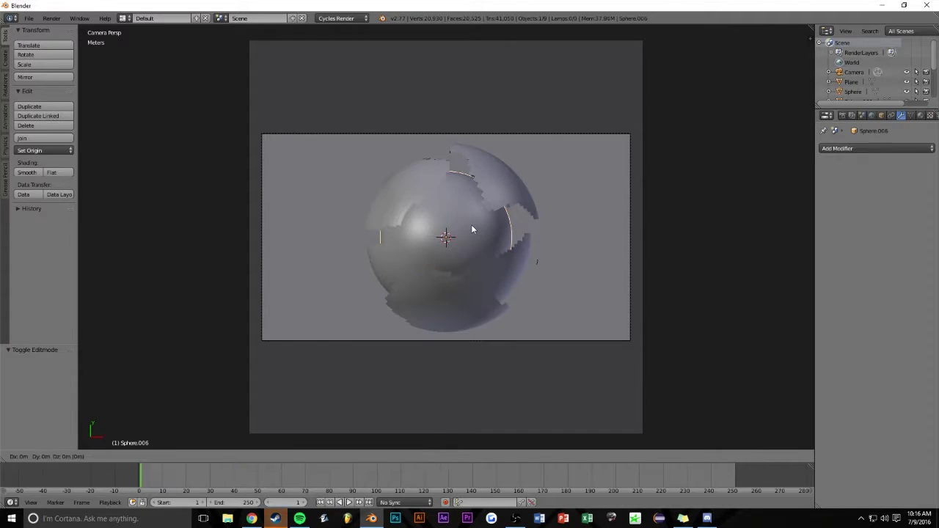
Circle-select faces on the left side of a new copy and separate them into their own fragment.
{"action": "key", "text": "ctrl+z"}
{"action": "key", "text": "Tab"}
{"action": "key", "text": "c"}
{"action": "mouse_move", "coordinate": [478, 184]}
{"action": "left_mouse_down"}
{"action": "mouse_move", "coordinate": [557, 346]}
{"action": "mouse_move", "coordinate": [574, 213]}
{"action": "mouse_move", "coordinate": [557, 224]}
{"action": "left_mouse_up"}
{"action": "left_click_drag", "start_coordinate": [405, 232], "coordinate": [534, 256]}
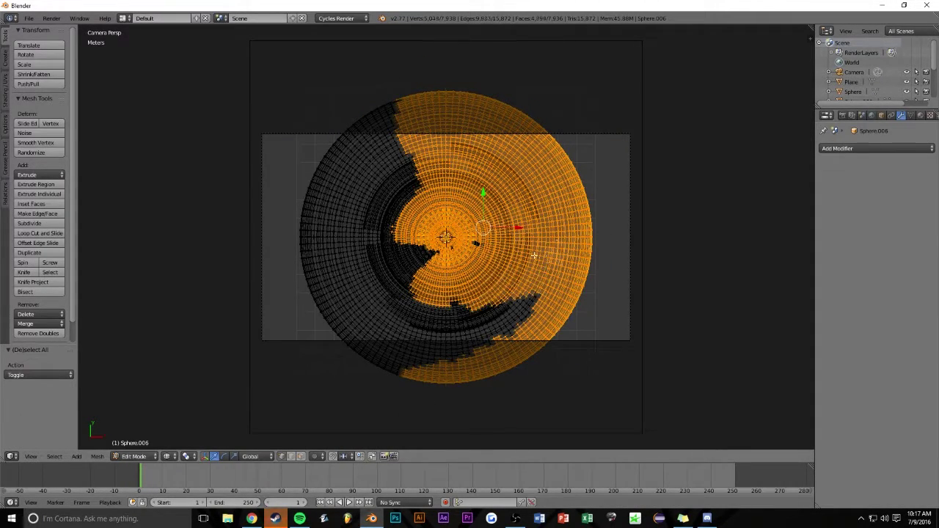
{"action": "mouse_move", "coordinate": [426, 357]}
{"action": "left_mouse_down"}
{"action": "mouse_move", "coordinate": [392, 394]}
{"action": "mouse_move", "coordinate": [381, 325]}
{"action": "left_mouse_up"}
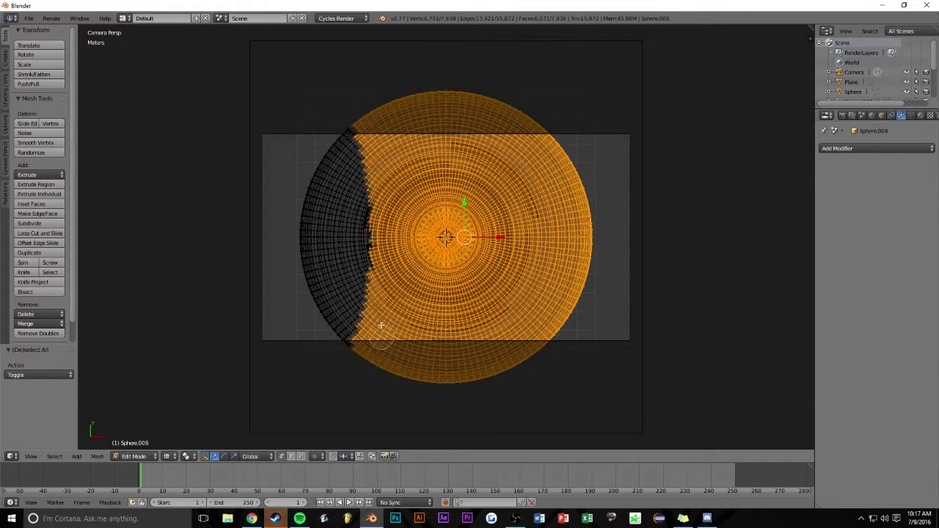
{"action": "key", "text": "x"}
{"action": "key", "text": "Tab"}
{"action": "key", "text": "Tab"}
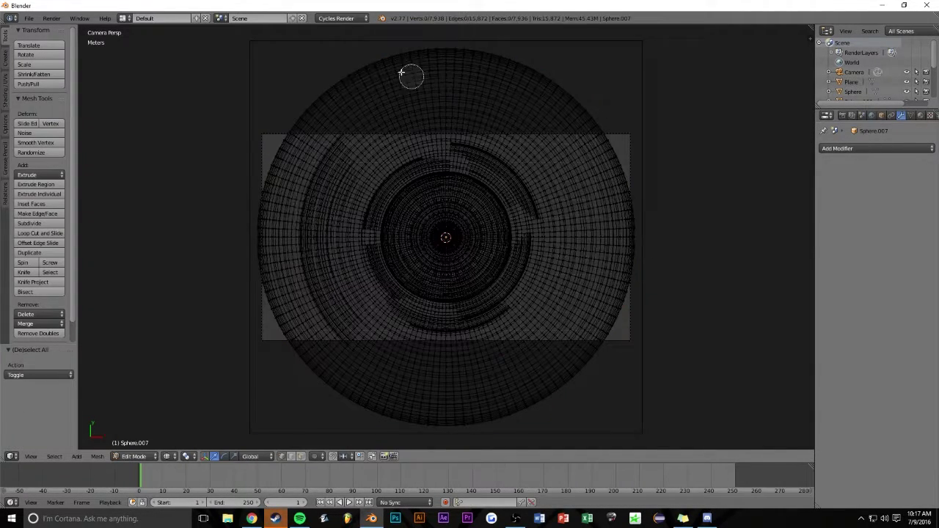
Trim the shell to its right-side fragment by deleting the left and centre faces.
{"action": "left_click_drag", "start_coordinate": [401, 72], "coordinate": [283, 312]}
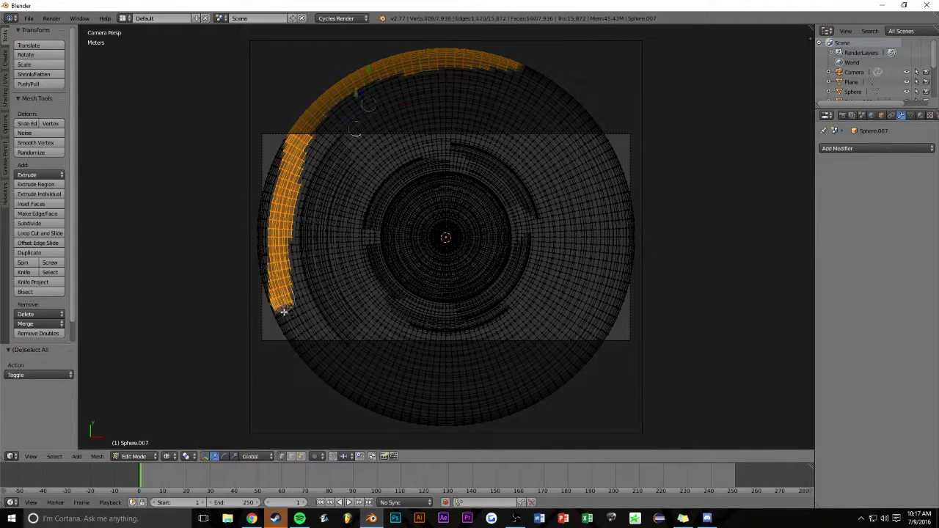
{"action": "mouse_move", "coordinate": [323, 385]}
{"action": "left_mouse_down"}
{"action": "mouse_move", "coordinate": [350, 95]}
{"action": "mouse_move", "coordinate": [323, 243]}
{"action": "mouse_move", "coordinate": [342, 374]}
{"action": "left_mouse_up"}
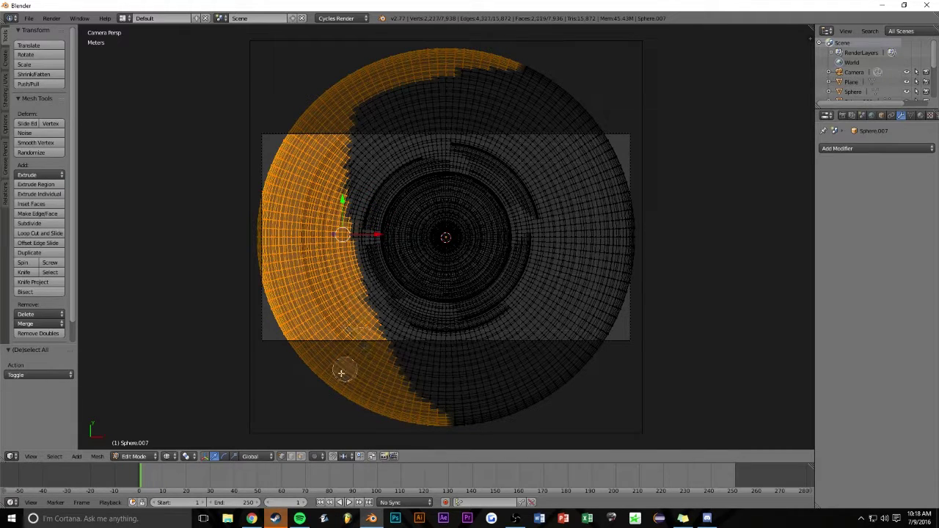
{"action": "mouse_move", "coordinate": [361, 136]}
{"action": "left_mouse_down"}
{"action": "mouse_move", "coordinate": [345, 243]}
{"action": "mouse_move", "coordinate": [411, 352]}
{"action": "mouse_move", "coordinate": [477, 425]}
{"action": "mouse_move", "coordinate": [468, 215]}
{"action": "mouse_move", "coordinate": [505, 440]}
{"action": "mouse_move", "coordinate": [588, 95]}
{"action": "left_mouse_up"}
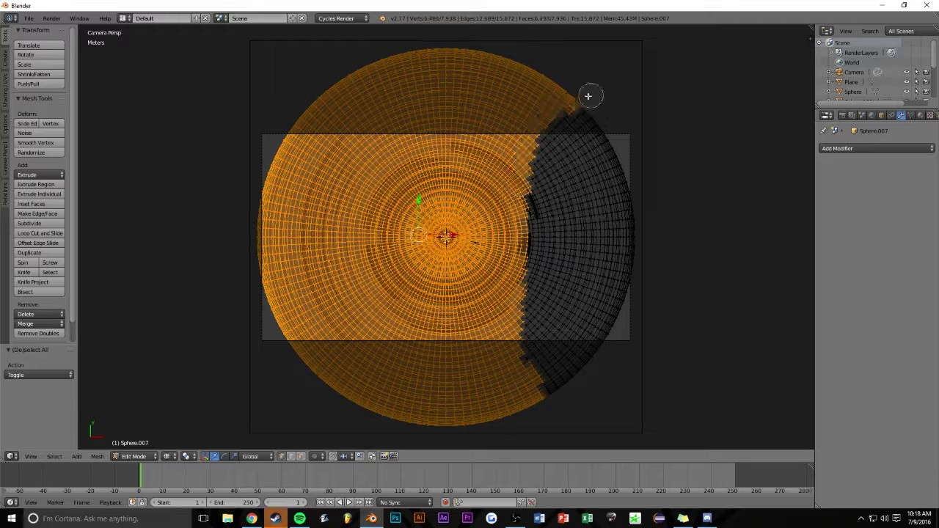
{"action": "middle_click_drag", "start_coordinate": [557, 311], "coordinate": [572, 330]}
{"action": "key", "text": "x"}
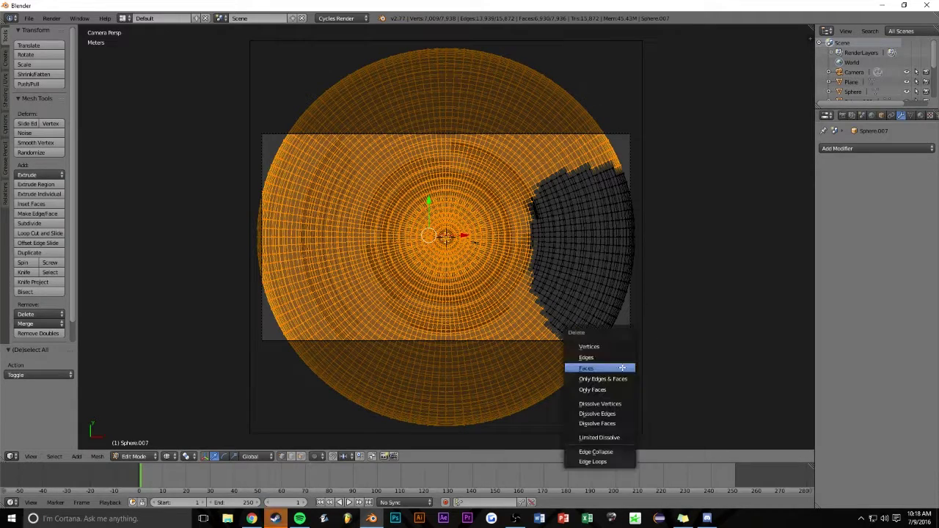
{"action": "left_click", "coordinate": [602, 358]}
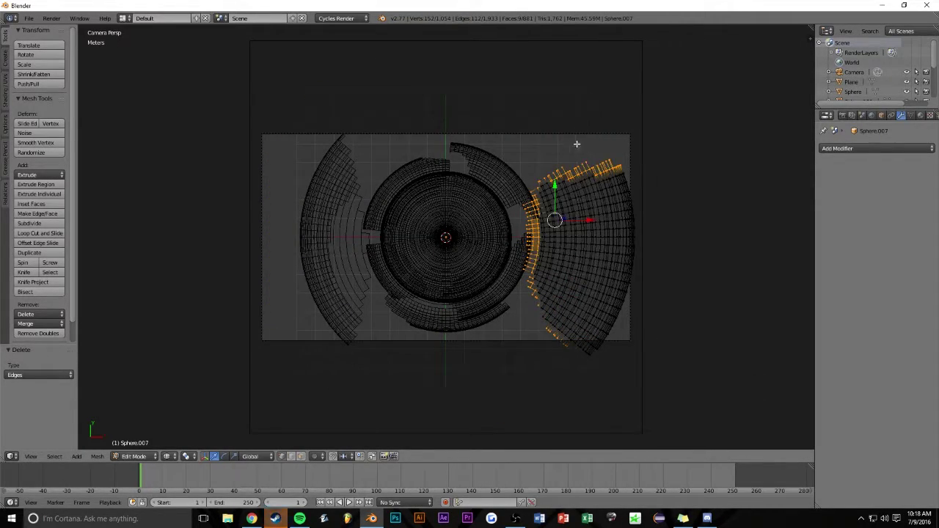
Delete a stray edge loop from the right fragment and check it from the camera view.
{"action": "key", "text": "l"}
{"action": "key", "text": "ctrl+z"}
{"action": "key", "text": "Tab"}
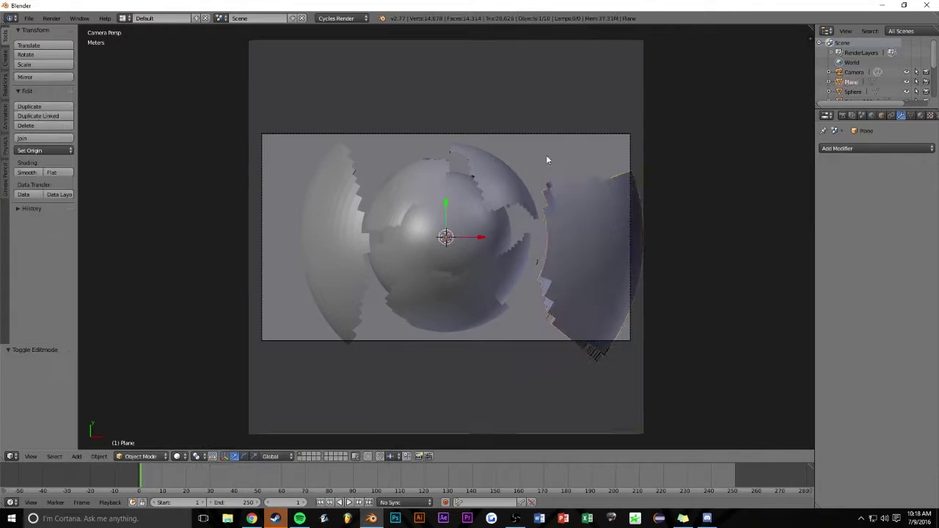
{"action": "middle_click_drag", "start_coordinate": [546, 155], "coordinate": [490, 129]}
{"action": "key", "text": "Tab"}
{"action": "key", "text": "Tab"}
{"action": "right_click", "coordinate": [520, 195]}
{"action": "key", "text": "Tab"}
{"action": "middle_click_drag", "start_coordinate": [520, 195], "coordinate": [464, 254]}
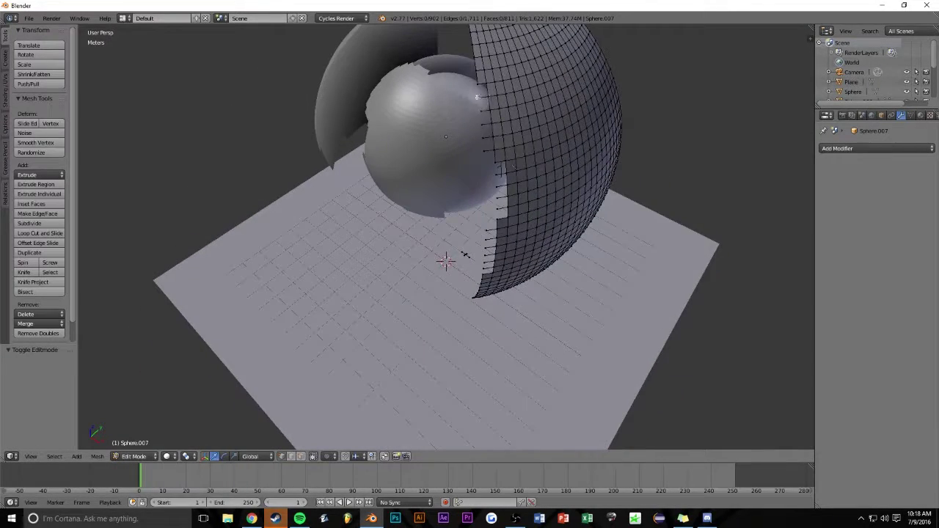
{"action": "key", "text": "x"}
{"action": "left_click", "coordinate": [624, 266]}
{"action": "mouse_move", "coordinate": [662, 242]}
{"action": "middle_mouse_down"}
{"action": "mouse_move", "coordinate": [624, 272]}
{"action": "mouse_move", "coordinate": [610, 259]}
{"action": "middle_mouse_up"}
{"action": "key", "text": "KP_0"}
{"action": "mouse_move", "coordinate": [694, 254]}
{"action": "middle_mouse_down"}
{"action": "mouse_move", "coordinate": [673, 233]}
{"action": "mouse_move", "coordinate": [668, 253]}
{"action": "middle_mouse_up"}
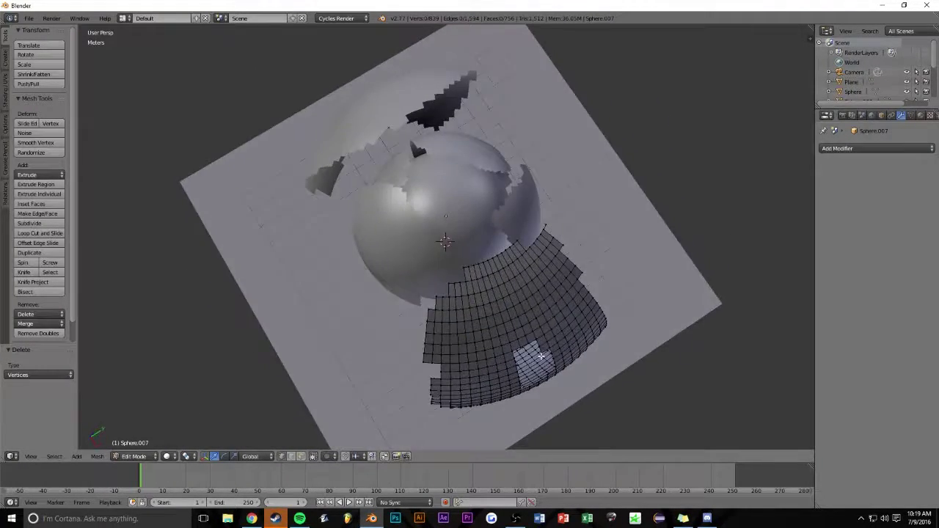
{"action": "key", "text": "KP_0"}
{"action": "key", "text": "Tab"}
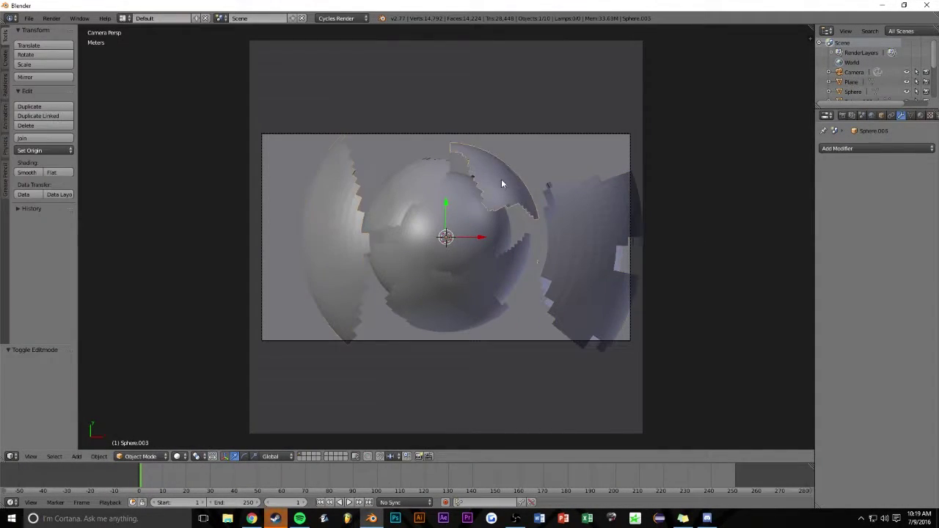
Delete selected vertices from the top fragment to open a hole in it.
{"action": "key", "text": "Tab"}
{"action": "key", "text": "x"}
{"action": "left_click", "coordinate": [547, 154]}
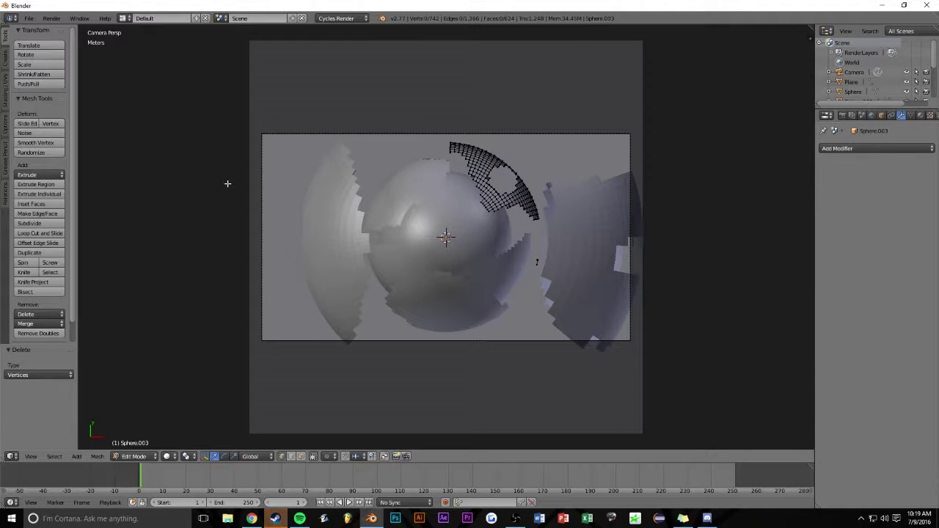
{"action": "key", "text": "Tab"}
Remove two more chunks of vertices from the top shell fragment.
{"action": "right_click", "coordinate": [478, 220]}
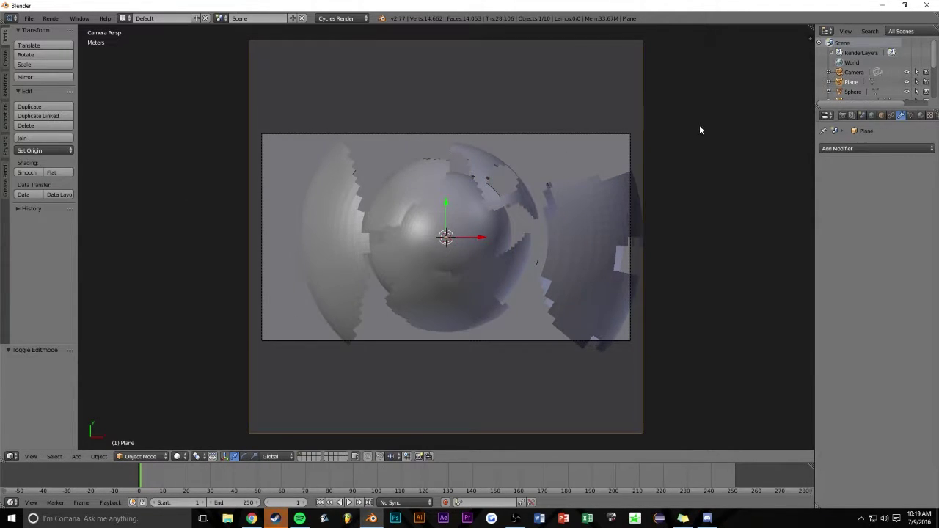
{"action": "middle_click_drag", "start_coordinate": [514, 162], "coordinate": [438, 124]}
{"action": "right_click", "coordinate": [321, 131]}
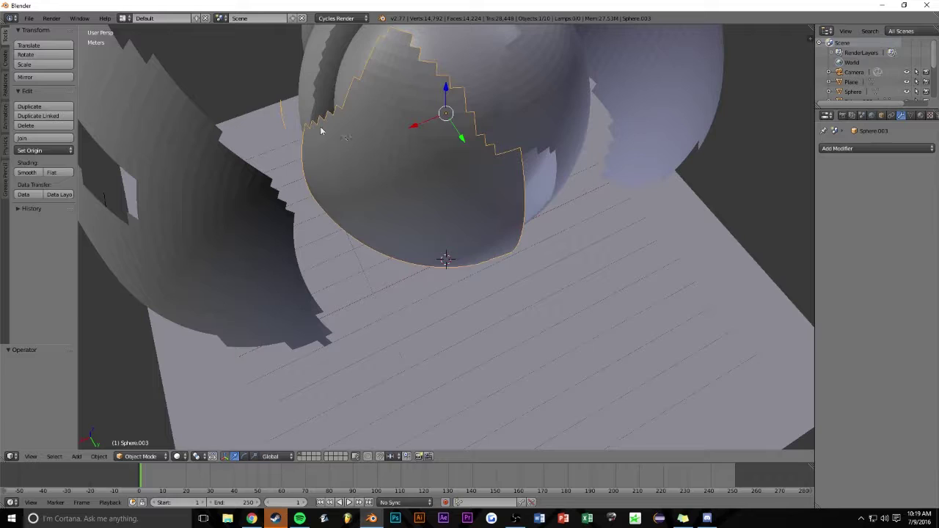
{"action": "key", "text": "Tab"}
{"action": "key", "text": "x"}
{"action": "left_click", "coordinate": [262, 169]}
{"action": "key", "text": "KP_0"}
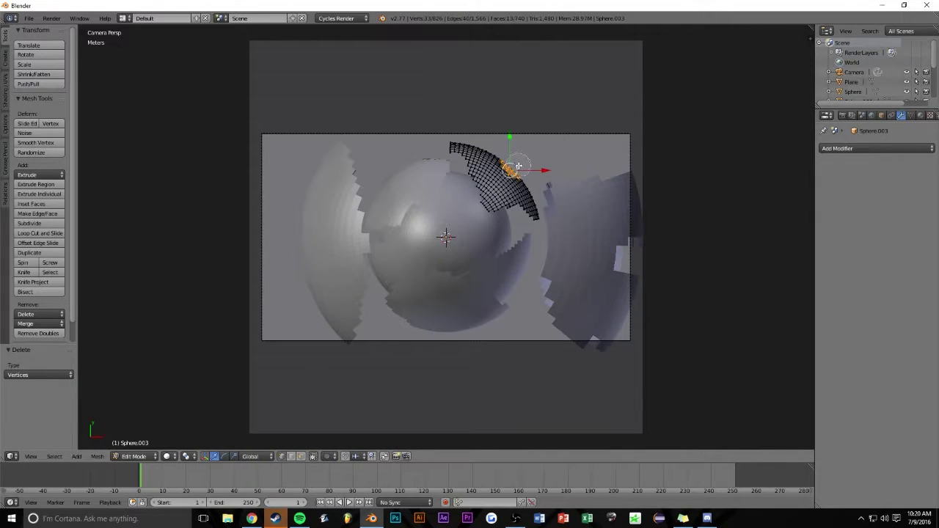
{"action": "key", "text": "x"}
{"action": "key", "text": "x"}
{"action": "left_click", "coordinate": [528, 151]}
Delete a stray vertex from the top fragment and briefly preview the rendered look.
{"action": "mouse_move", "coordinate": [550, 154]}
{"action": "middle_mouse_down"}
{"action": "mouse_move", "coordinate": [615, 169]}
{"action": "mouse_move", "coordinate": [489, 446]}
{"action": "middle_mouse_up"}
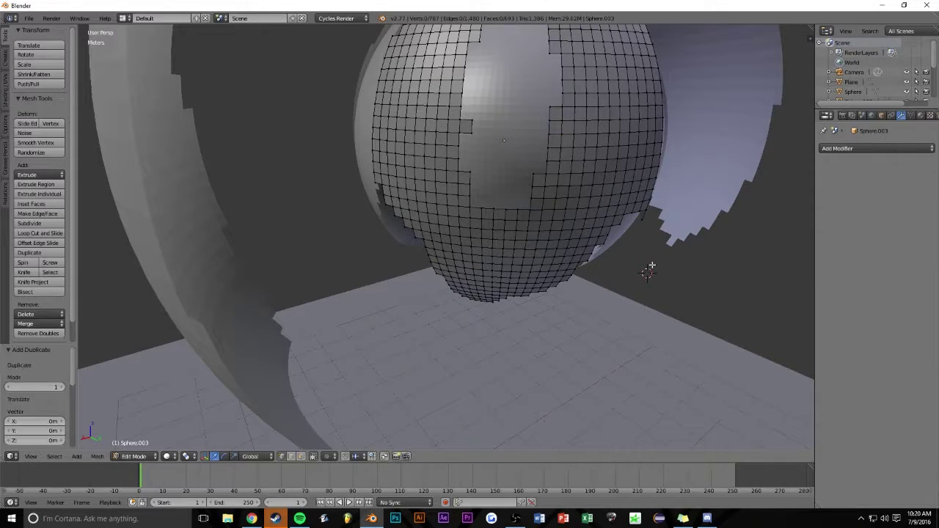
{"action": "right_click", "coordinate": [652, 246]}
{"action": "mouse_move", "coordinate": [651, 247]}
{"action": "middle_mouse_down"}
{"action": "mouse_move", "coordinate": [656, 257]}
{"action": "mouse_move", "coordinate": [507, 298]}
{"action": "middle_mouse_up"}
{"action": "key", "text": "x"}
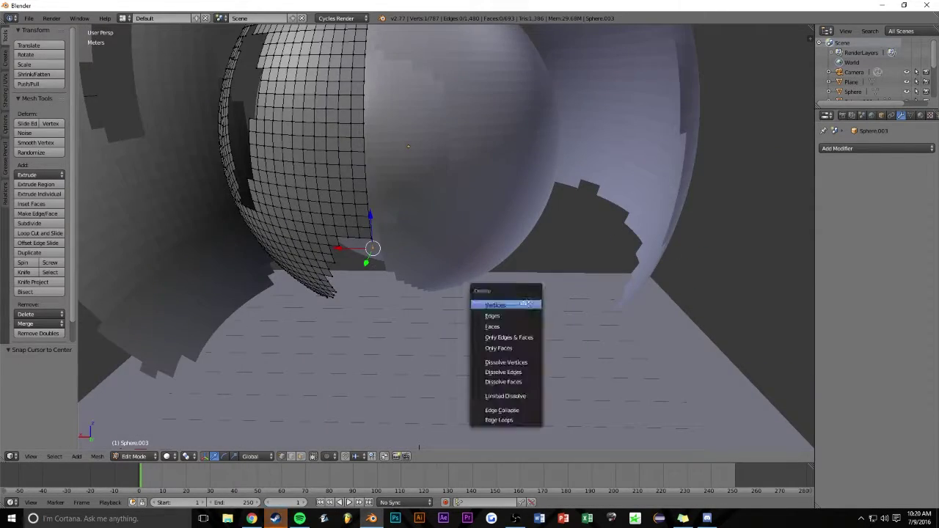
{"action": "left_click", "coordinate": [500, 301]}
{"action": "key", "text": "KP_0"}
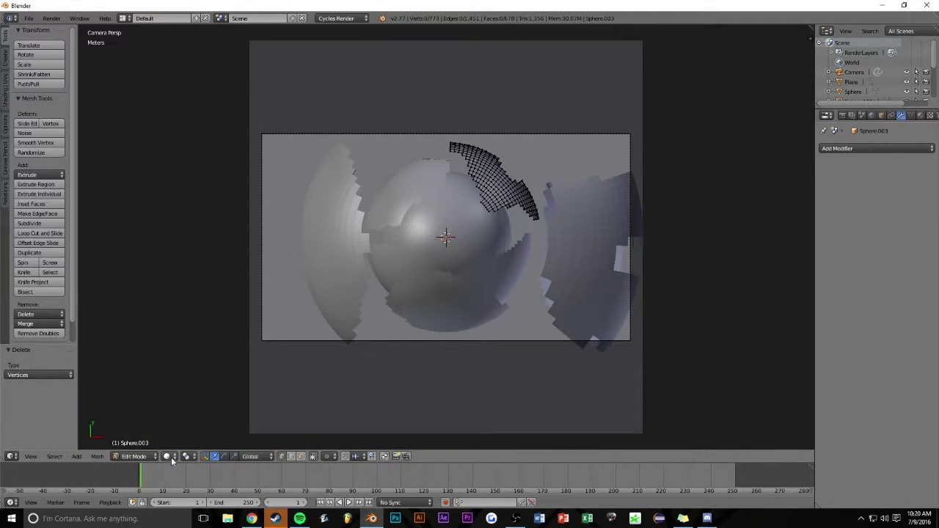
{"action": "key", "text": "shift+z"}
{"action": "key", "text": "shift+z"}
{"action": "key", "text": "Tab"}
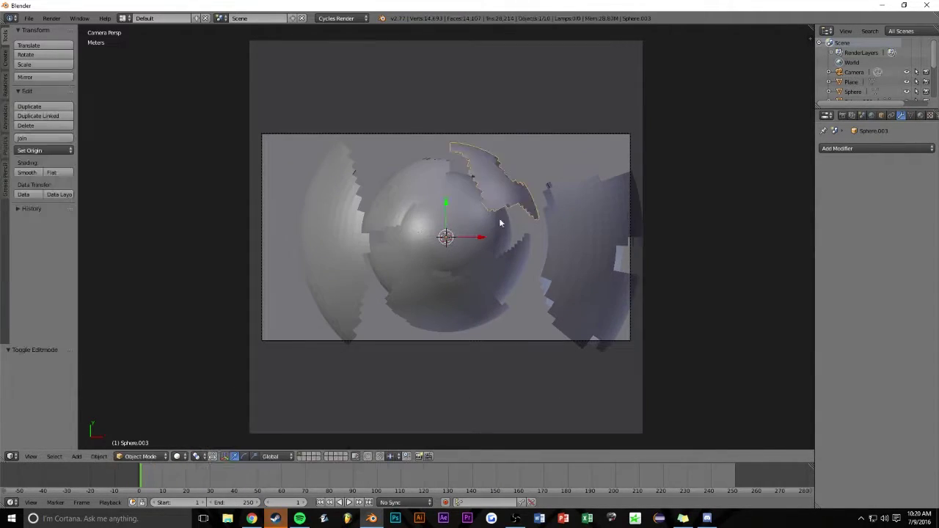
Inspect the fragments around the sphere and reselect the right and top pieces.
{"action": "mouse_move", "coordinate": [618, 189]}
{"action": "middle_mouse_down"}
{"action": "mouse_move", "coordinate": [472, 269]}
{"action": "mouse_move", "coordinate": [576, 308]}
{"action": "middle_mouse_up"}
{"action": "key", "text": "KP_0"}
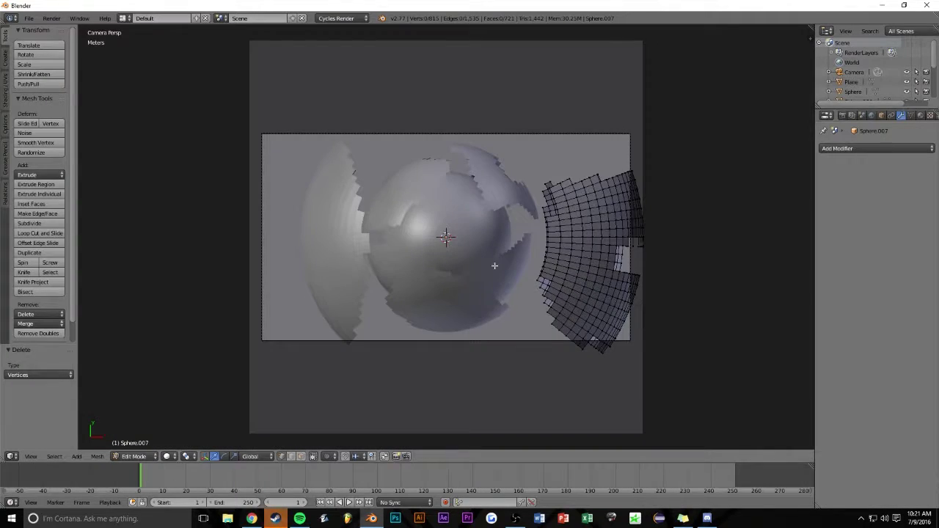
{"action": "right_click", "coordinate": [561, 184]}
{"action": "right_click", "coordinate": [507, 179]}
{"action": "scroll", "coordinate": [462, 184], "scroll_direction": "down", "scroll_amount": 4}
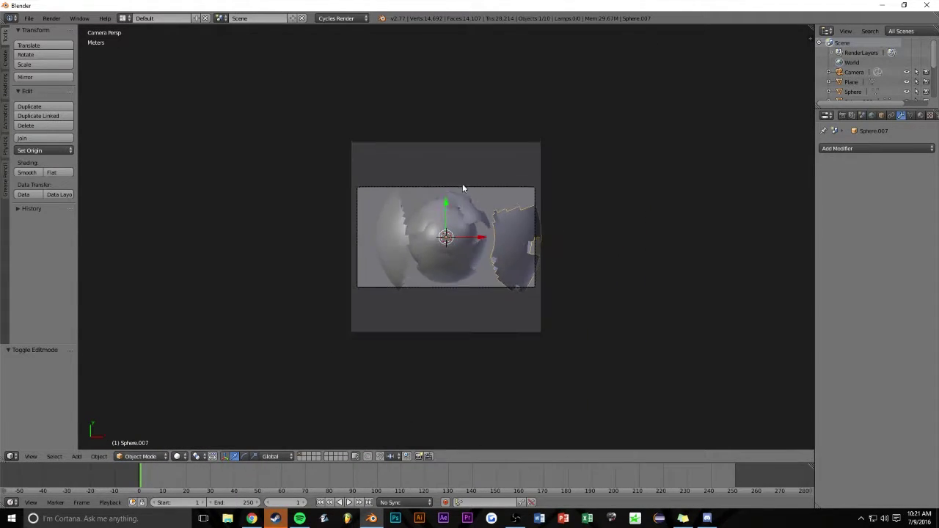
{"action": "scroll", "coordinate": [462, 183], "scroll_direction": "up", "scroll_amount": 4}
Add a Bevel modifier to three shell fragments in turn.
{"action": "left_click", "coordinate": [837, 148]}
{"action": "left_click", "coordinate": [903, 193]}
{"action": "right_click", "coordinate": [587, 220]}
{"action": "left_click", "coordinate": [837, 148]}
{"action": "left_click", "coordinate": [902, 193]}
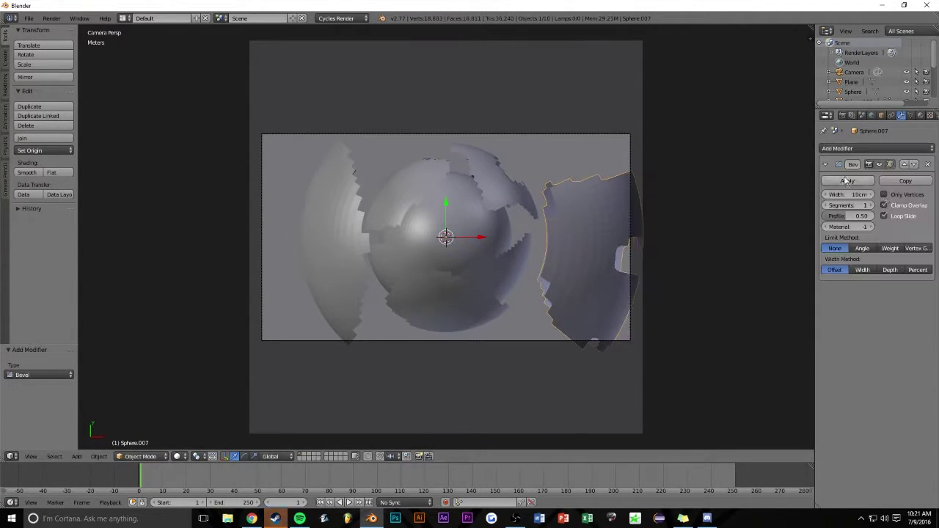
{"action": "right_click", "coordinate": [506, 256]}
{"action": "left_click", "coordinate": [838, 149]}
{"action": "left_click", "coordinate": [903, 193]}
Apply the lower fragment's bevel, then undo and retry the Bevel modifier.
{"action": "left_click", "coordinate": [858, 148]}
{"action": "key", "text": "ctrl+z"}
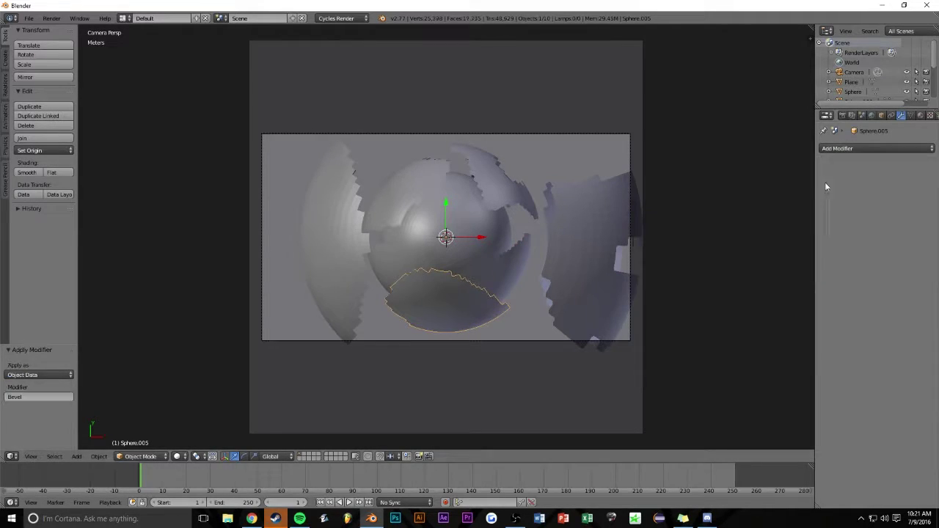
{"action": "key", "text": "ctrl+z"}
{"action": "left_click", "coordinate": [837, 148]}
{"action": "left_click", "coordinate": [902, 193]}
{"action": "key", "text": "ctrl+z"}
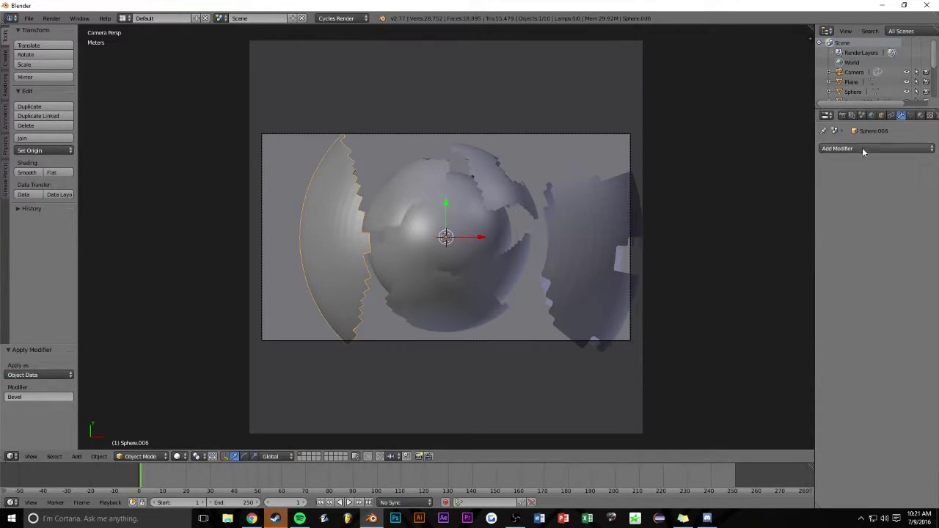
Add and apply a Bevel on the lower-left fragment, then select the inner sphere.
{"action": "right_click", "coordinate": [404, 224]}
{"action": "left_click", "coordinate": [837, 148]}
{"action": "left_click", "coordinate": [903, 193]}
{"action": "left_click", "coordinate": [847, 180]}
{"action": "middle_click_drag", "start_coordinate": [647, 172], "coordinate": [448, 182]}
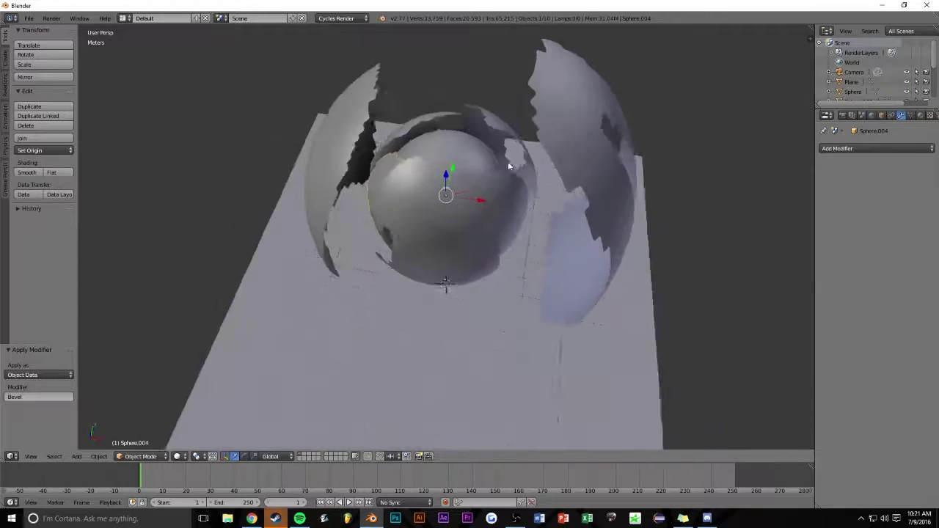
{"action": "key", "text": "KP_0"}
{"action": "right_click", "coordinate": [448, 182]}
Turn the bottom area into a Node Editor and create a new material for the inner sphere.
{"action": "left_click", "coordinate": [921, 115]}
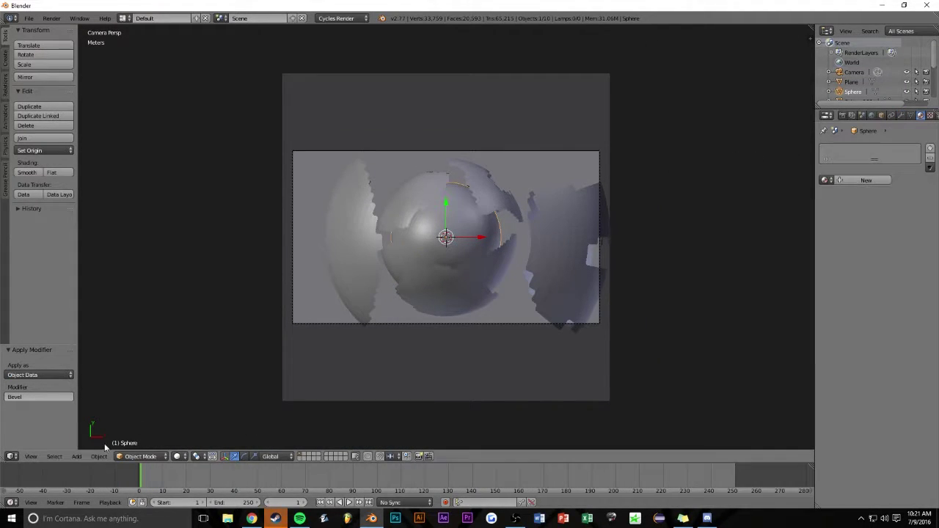
{"action": "left_click_drag", "start_coordinate": [443, 463], "coordinate": [452, 319]}
{"action": "left_click", "coordinate": [12, 312]}
{"action": "key", "text": "shift+F3"}
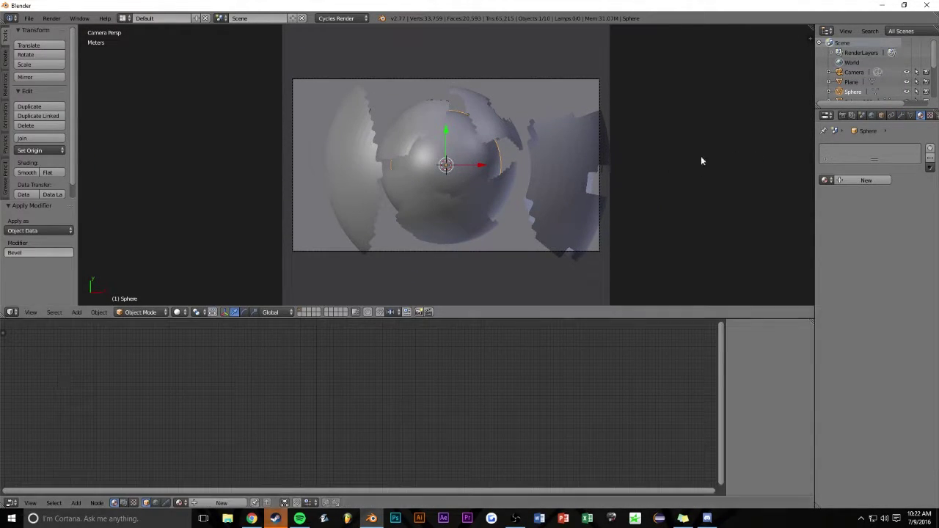
{"action": "left_click", "coordinate": [866, 180]}
{"action": "left_click", "coordinate": [176, 312]}
{"action": "left_click", "coordinate": [195, 299]}
{"action": "key", "text": "shift+z"}
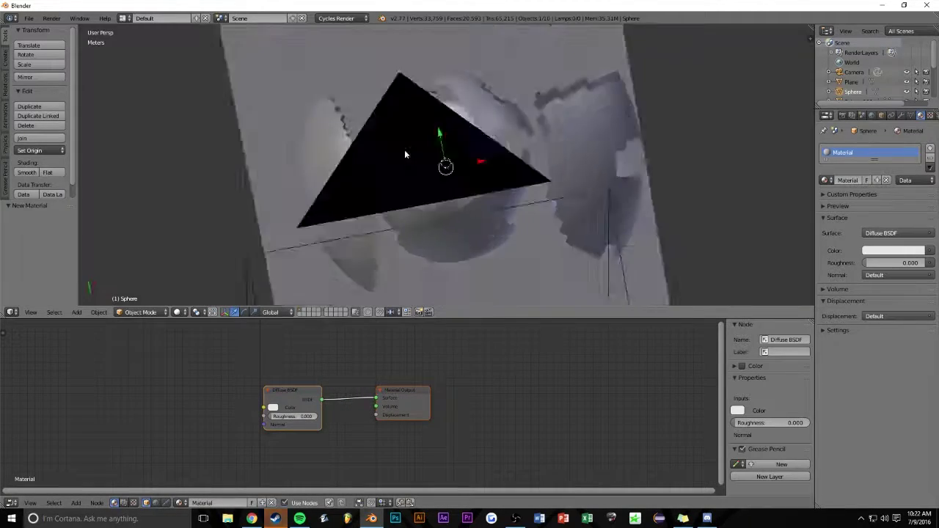
Add a spot lamp, raise it above the sphere, and view the scene in Rendered shading.
{"action": "middle_click_drag", "start_coordinate": [584, 172], "coordinate": [542, 111]}
{"action": "key", "text": "shift+a"}
{"action": "left_click", "coordinate": [584, 251]}
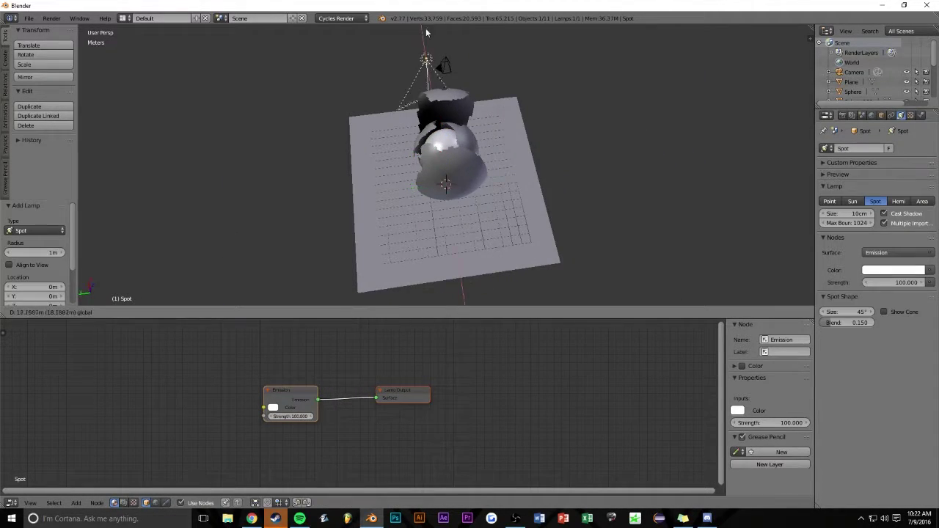
{"action": "scroll", "coordinate": [532, 143], "scroll_direction": "down", "scroll_amount": 3}
{"action": "key", "text": "g"}
{"action": "key", "text": "z"}
{"action": "left_click", "coordinate": [568, 256]}
{"action": "key", "text": "KP_0"}
{"action": "left_click", "coordinate": [177, 312]}
{"action": "left_click", "coordinate": [196, 246]}
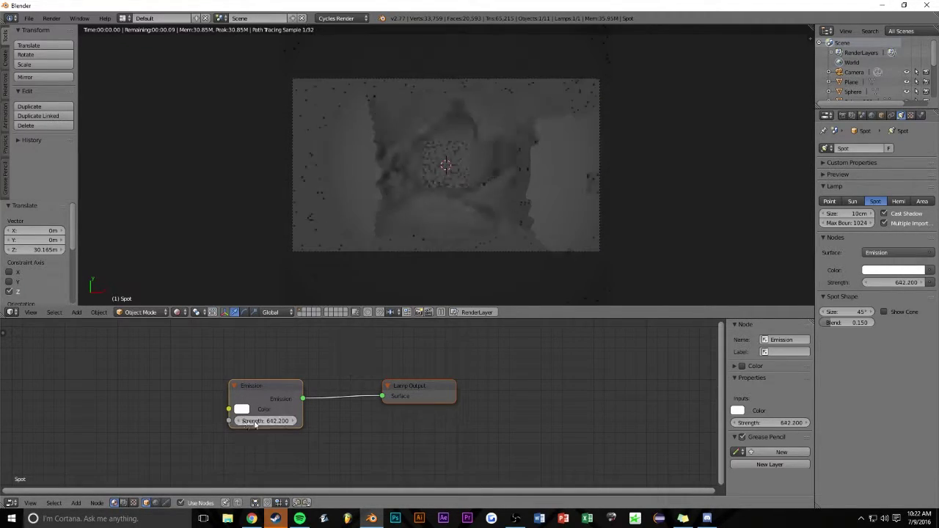
Add a Glossy shader node below the inner sphere's Mix Shader.
{"action": "right_click", "coordinate": [380, 243]}
{"action": "key", "text": "shift+a"}
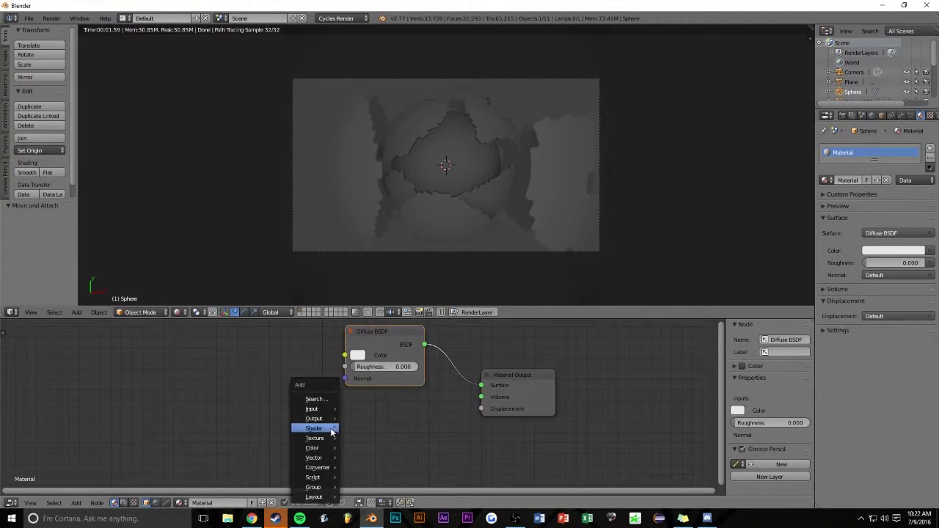
{"action": "left_click", "coordinate": [319, 431]}
{"action": "left_click", "coordinate": [346, 387]}
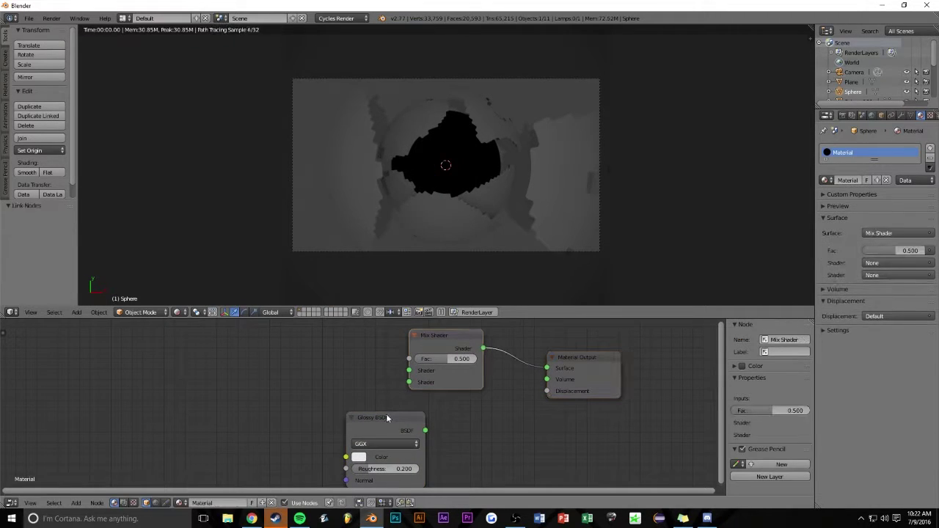
{"action": "left_click_drag", "start_coordinate": [386, 414], "coordinate": [311, 388]}
Mix in a grey Glass shader (IOR 1.333, roughness 0.975) with Glossy roughness 0.
{"action": "key", "text": "shift+a"}
{"action": "left_click", "coordinate": [351, 234]}
{"action": "left_click", "coordinate": [307, 376]}
{"action": "type", "text": "1.333"}
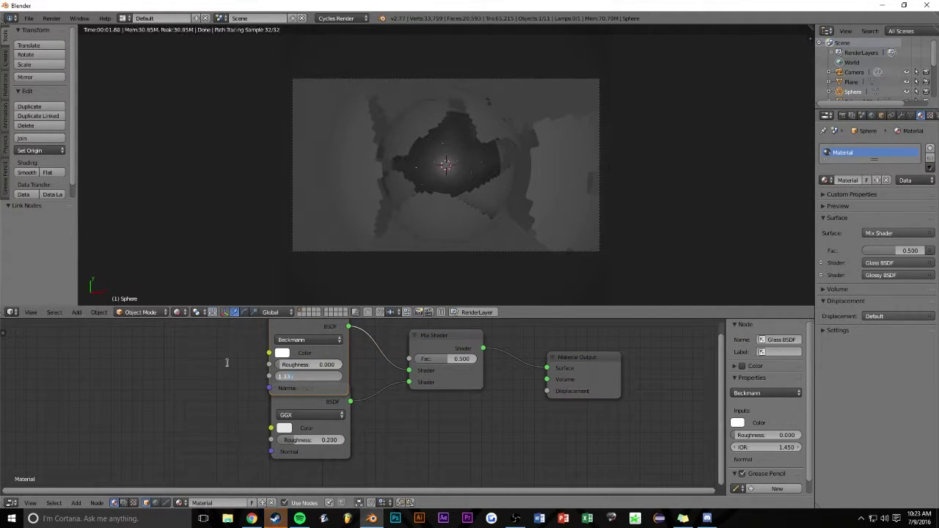
{"action": "key", "text": "Return"}
{"action": "scroll", "coordinate": [227, 363], "scroll_direction": "down", "scroll_amount": 2}
{"action": "left_click", "coordinate": [301, 354]}
{"action": "left_click_drag", "start_coordinate": [367, 235], "coordinate": [367, 279]}
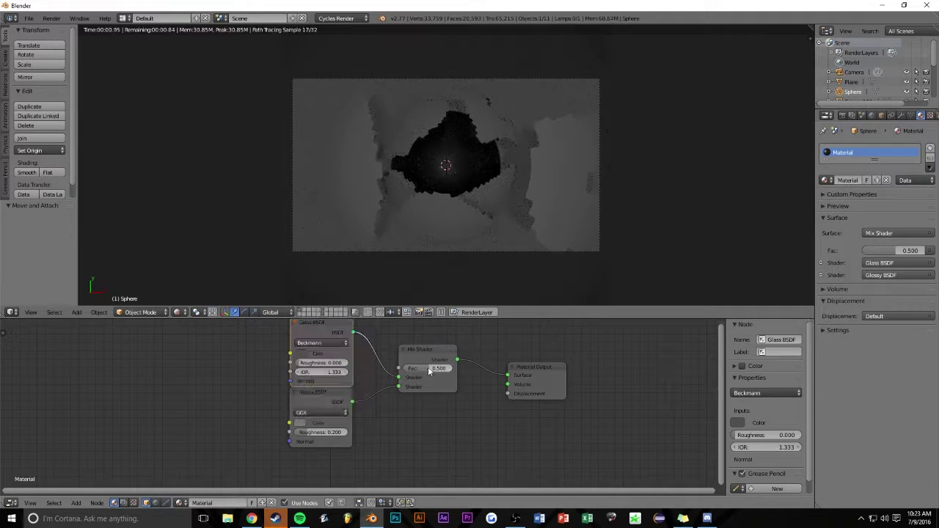
{"action": "scroll", "coordinate": [367, 367], "scroll_direction": "up", "scroll_amount": 1}
{"action": "left_click_drag", "start_coordinate": [316, 373], "coordinate": [345, 373]}
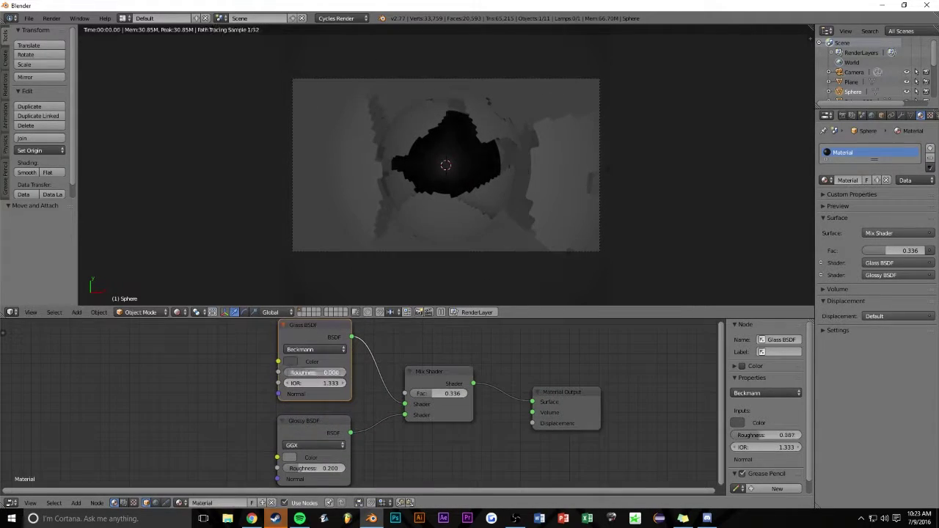
{"action": "left_click_drag", "start_coordinate": [347, 468], "coordinate": [455, 232]}
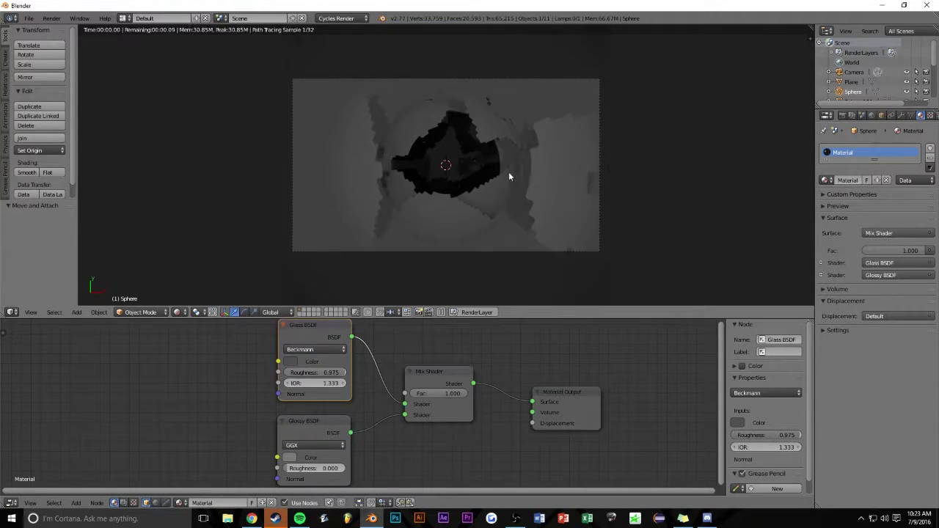
{"action": "right_click", "coordinate": [497, 129]}
Build a new Diffuse–Glossy Mix Shader material for the first shell piece.
{"action": "left_click", "coordinate": [862, 180]}
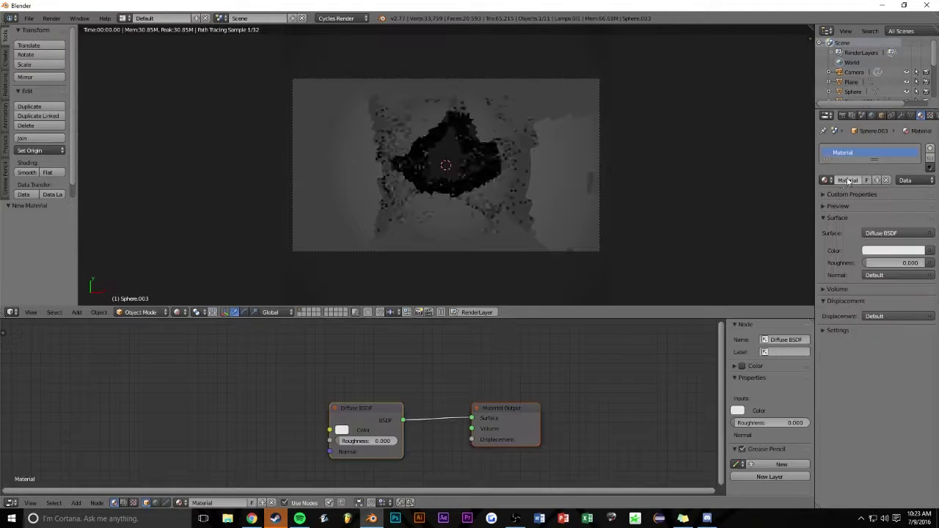
{"action": "left_click_drag", "start_coordinate": [360, 403], "coordinate": [381, 351]}
{"action": "key", "text": "shift+a"}
{"action": "left_click", "coordinate": [372, 268]}
{"action": "key", "text": "shift+a"}
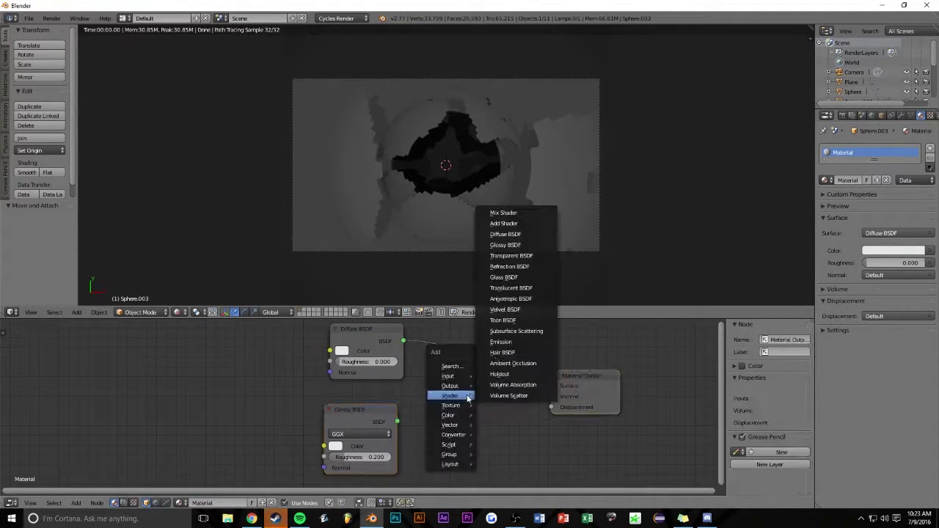
{"action": "left_click", "coordinate": [513, 212]}
{"action": "left_click", "coordinate": [477, 359]}
{"action": "left_click_drag", "start_coordinate": [403, 412], "coordinate": [443, 394]}
Recolour its diffuse, lower the mix factor, and name the material Light Orange.
{"action": "left_click", "coordinate": [342, 351]}
{"action": "left_click", "coordinate": [387, 237]}
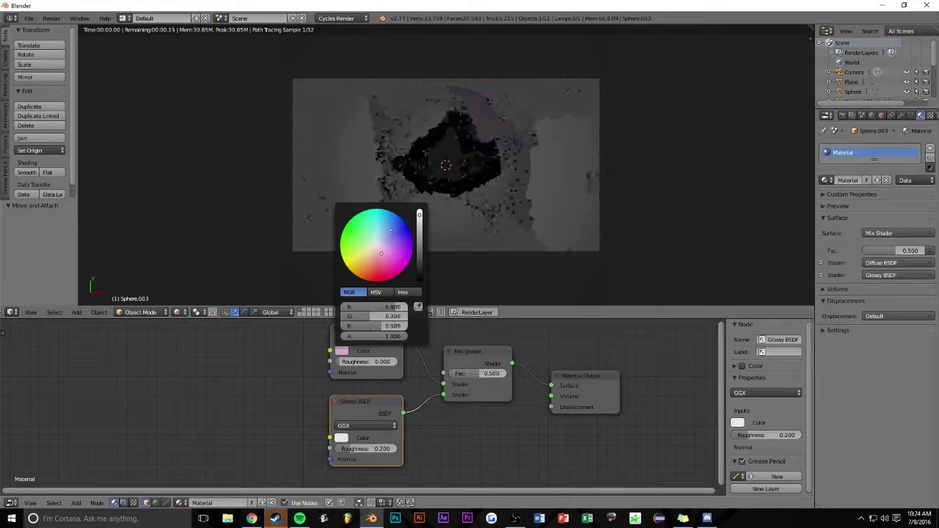
{"action": "left_click_drag", "start_coordinate": [486, 374], "coordinate": [468, 376]}
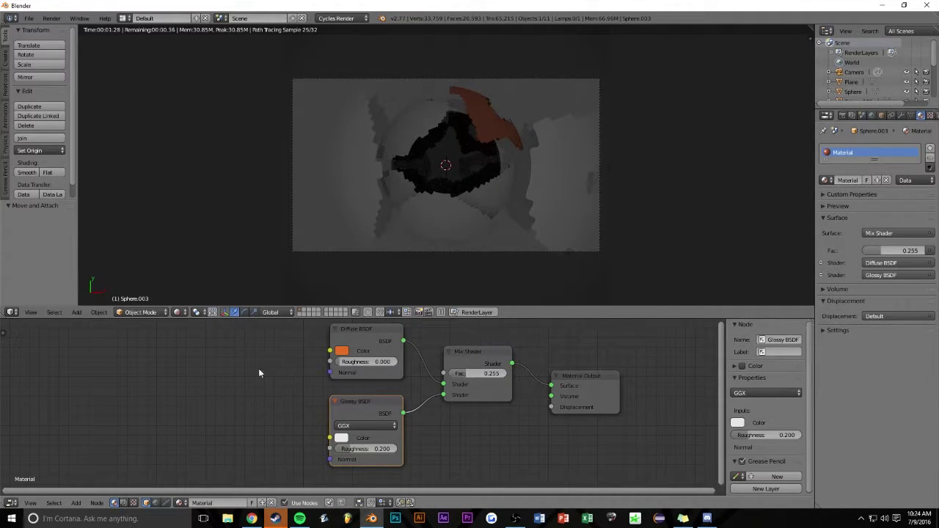
{"action": "scroll", "coordinate": [258, 374], "scroll_direction": "down", "scroll_amount": 1}
{"action": "left_click", "coordinate": [343, 354]}
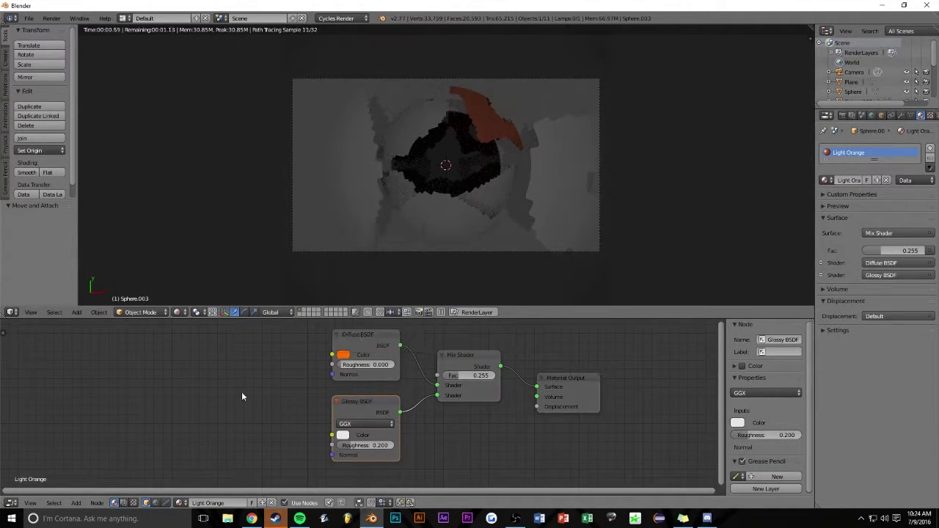
{"action": "right_click", "coordinate": [502, 203]}
{"action": "left_click", "coordinate": [825, 179]}
Create a Light Blue Diffuse–Glossy mix material for the next shell piece.
{"action": "left_click", "coordinate": [741, 196]}
{"action": "scroll", "coordinate": [342, 400], "scroll_direction": "down", "scroll_amount": 2}
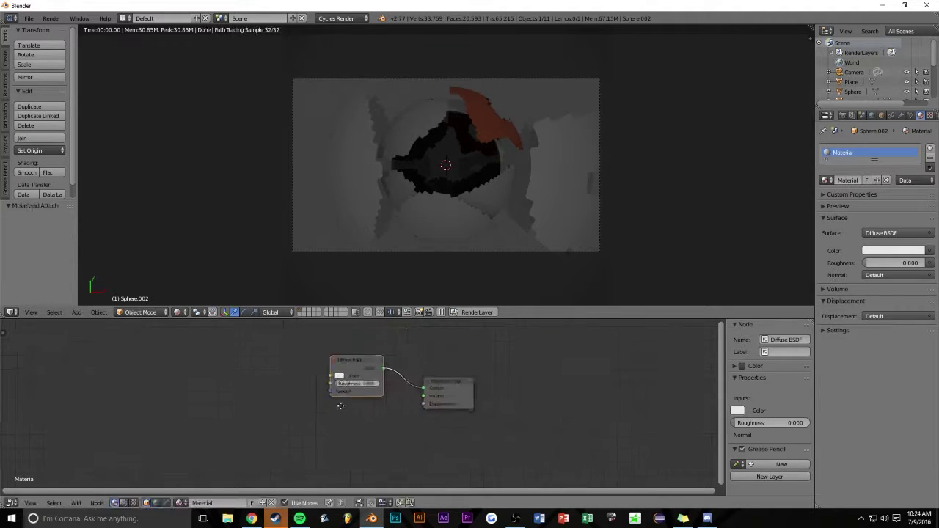
{"action": "key", "text": "shift+a"}
{"action": "left_click", "coordinate": [396, 258]}
{"action": "left_click", "coordinate": [358, 411]}
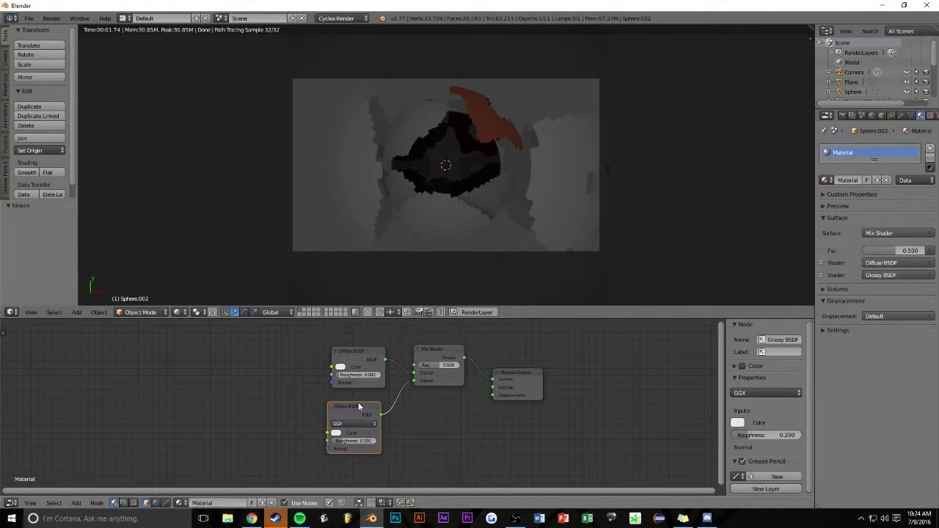
{"action": "left_click", "coordinate": [340, 366]}
{"action": "left_click", "coordinate": [367, 294]}
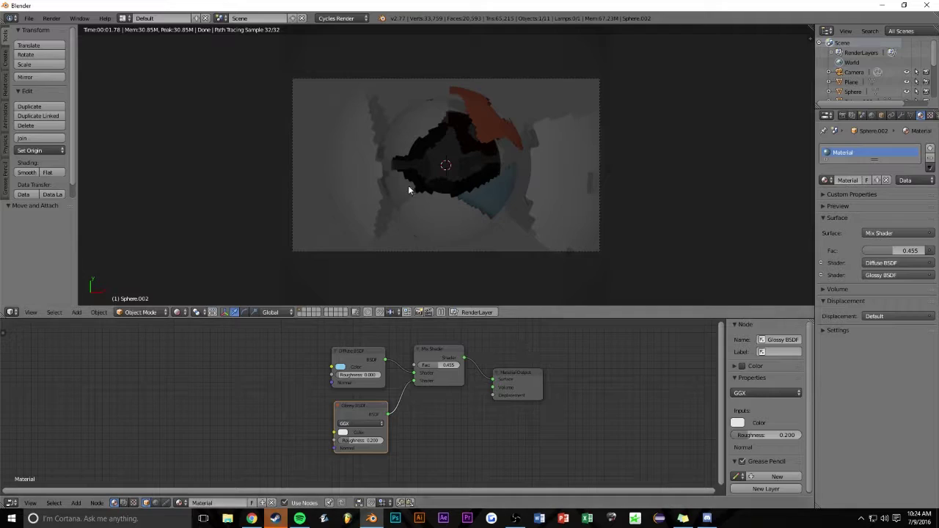
{"action": "key", "text": "ctrl+z"}
{"action": "key", "text": "ctrl+shift+z"}
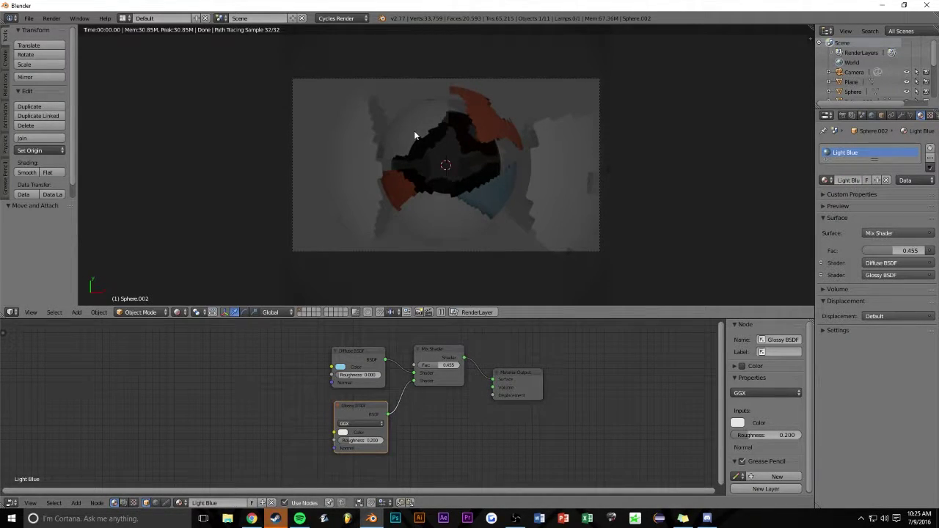
Give another shell piece a new material with a Glass shader wired into a Mix Shader.
{"action": "right_click", "coordinate": [560, 157]}
{"action": "left_click", "coordinate": [866, 180]}
{"action": "key", "text": "x"}
{"action": "key", "text": "shift+a"}
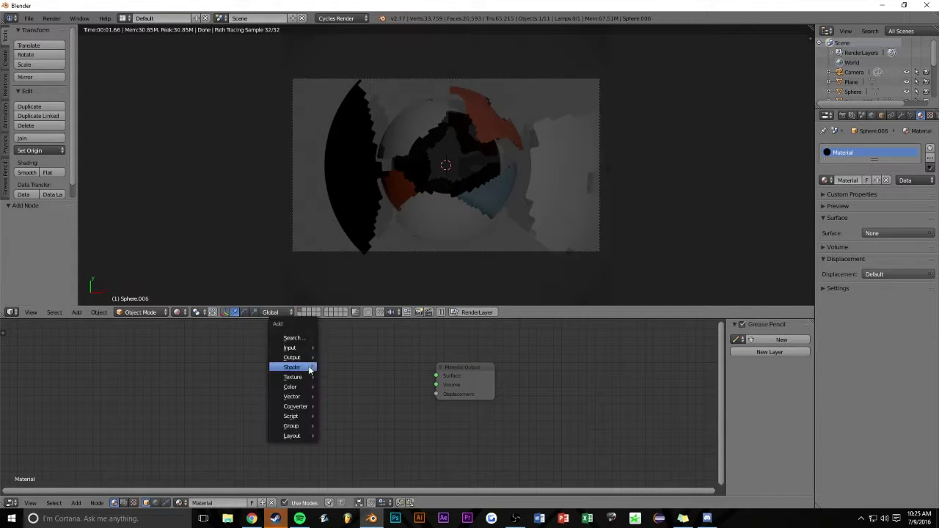
{"action": "left_click", "coordinate": [344, 248]}
{"action": "left_click", "coordinate": [330, 367]}
{"action": "key", "text": "shift+a"}
{"action": "left_click", "coordinate": [429, 363]}
{"action": "left_click_drag", "start_coordinate": [361, 358], "coordinate": [400, 370]}
Connect a Glossy shader into the mix's second shader input.
{"action": "key", "text": "shift+a"}
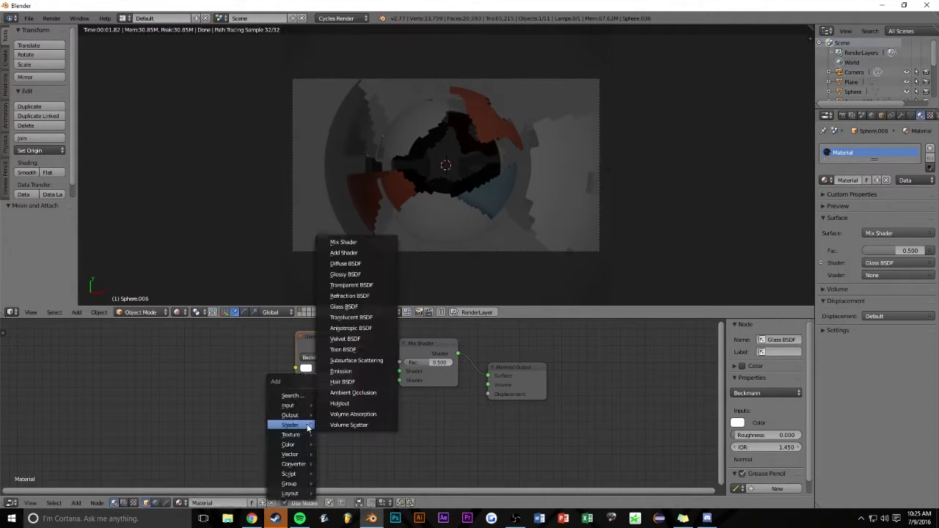
{"action": "left_click", "coordinate": [345, 273]}
{"action": "left_click", "coordinate": [322, 433]}
{"action": "left_click_drag", "start_coordinate": [353, 431], "coordinate": [400, 380]}
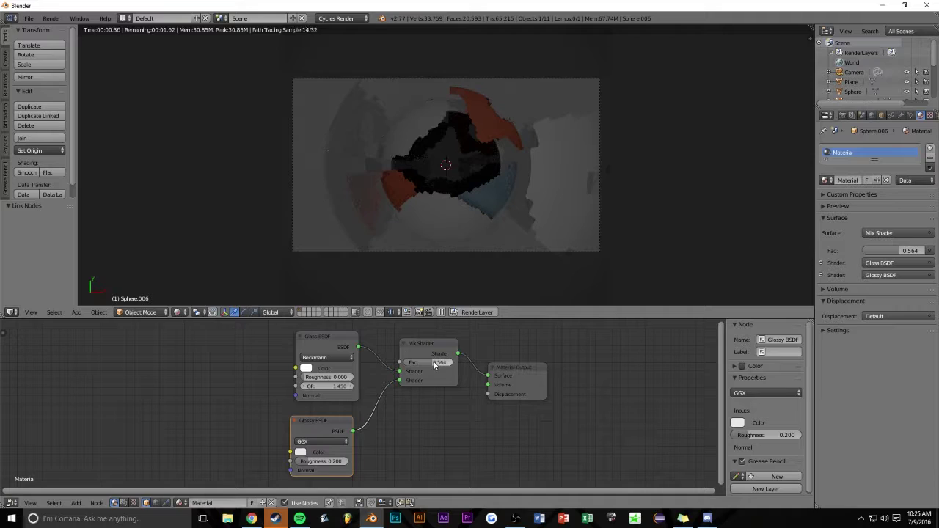
{"action": "right_click", "coordinate": [509, 232]}
Add a point lamp above the scene and move it along the X axis.
{"action": "key", "text": "shift+z"}
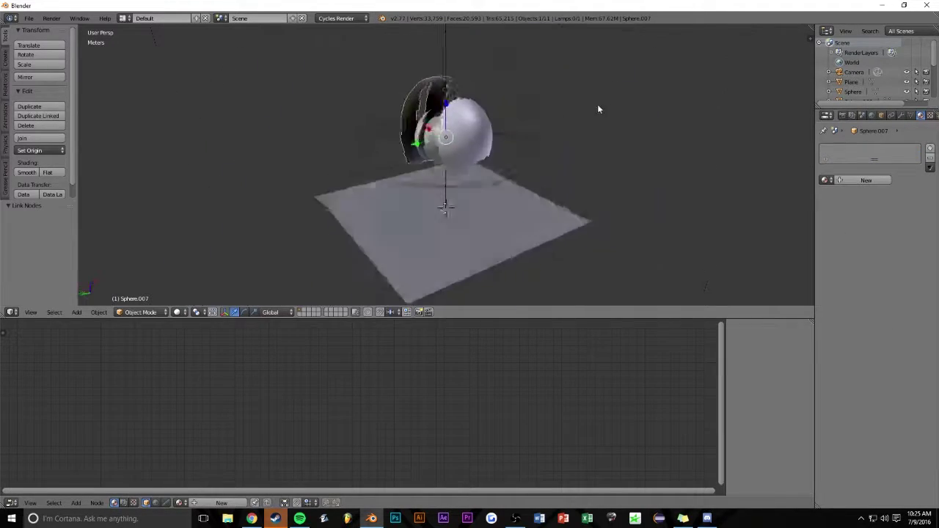
{"action": "scroll", "coordinate": [572, 125], "scroll_direction": "down", "scroll_amount": 3}
{"action": "key", "text": "shift+a"}
{"action": "left_click", "coordinate": [554, 253]}
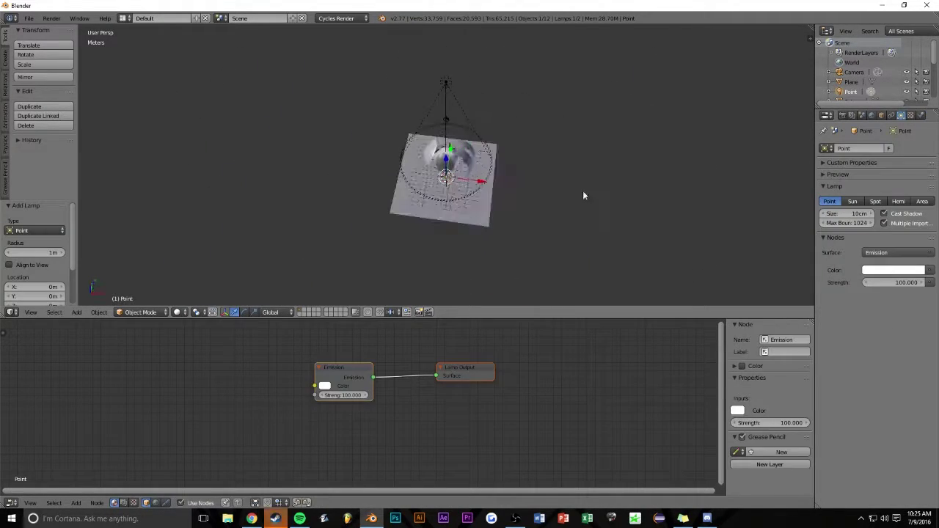
{"action": "left_click", "coordinate": [554, 290]}
{"action": "key", "text": "g"}
{"action": "key", "text": "x"}
{"action": "left_click", "coordinate": [600, 121]}
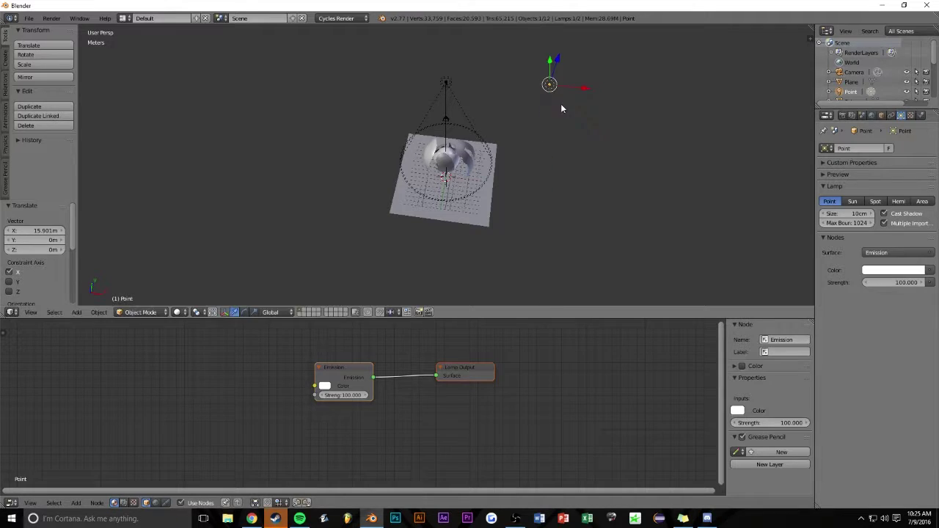
Add a sun lamp tilted about 27.5° and preview it in rendered camera view.
{"action": "key", "text": "shift+a"}
{"action": "left_click", "coordinate": [548, 166]}
{"action": "left_click", "coordinate": [533, 46]}
{"action": "key", "text": "r"}
{"action": "key", "text": "x"}
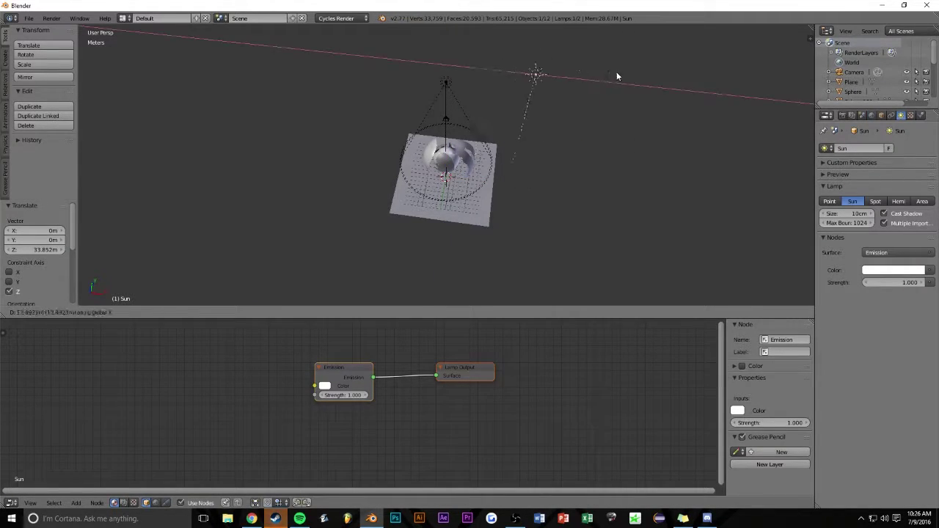
{"action": "key", "text": "y"}
{"action": "left_click", "coordinate": [327, 260]}
{"action": "key", "text": "KP_0"}
{"action": "key", "text": "z"}
{"action": "left_click", "coordinate": [194, 248]}
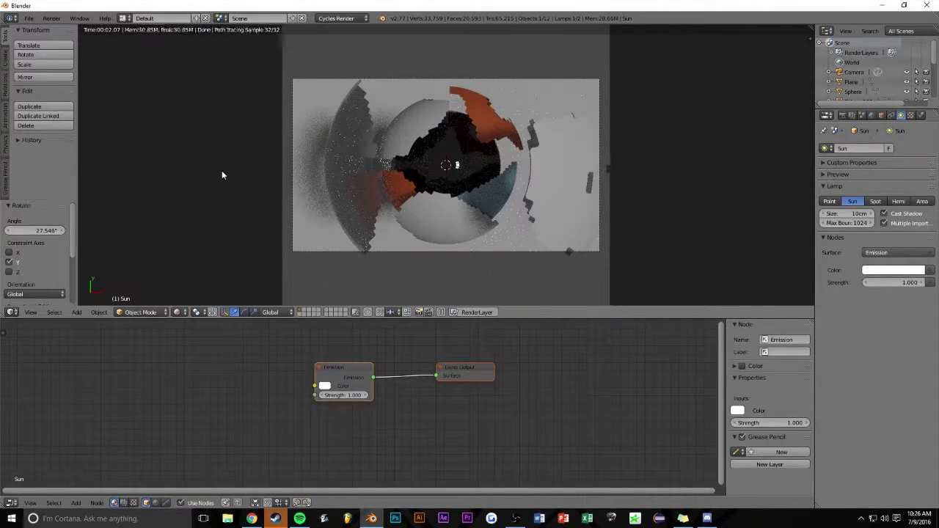
Give Sphere.007 a material mixing Diffuse and Glossy shaders through a Mix Shader.
{"action": "right_click", "coordinate": [557, 179]}
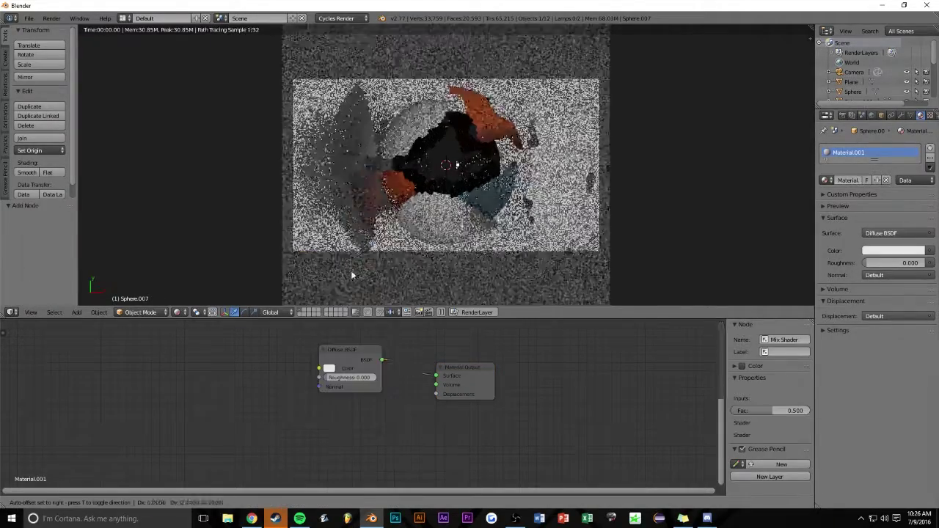
{"action": "key", "text": "shift+a"}
{"action": "left_click", "coordinate": [425, 371]}
{"action": "key", "text": "shift+a"}
{"action": "left_click", "coordinate": [388, 342]}
{"action": "left_click", "coordinate": [327, 421]}
{"action": "left_click_drag", "start_coordinate": [374, 427], "coordinate": [415, 395]}
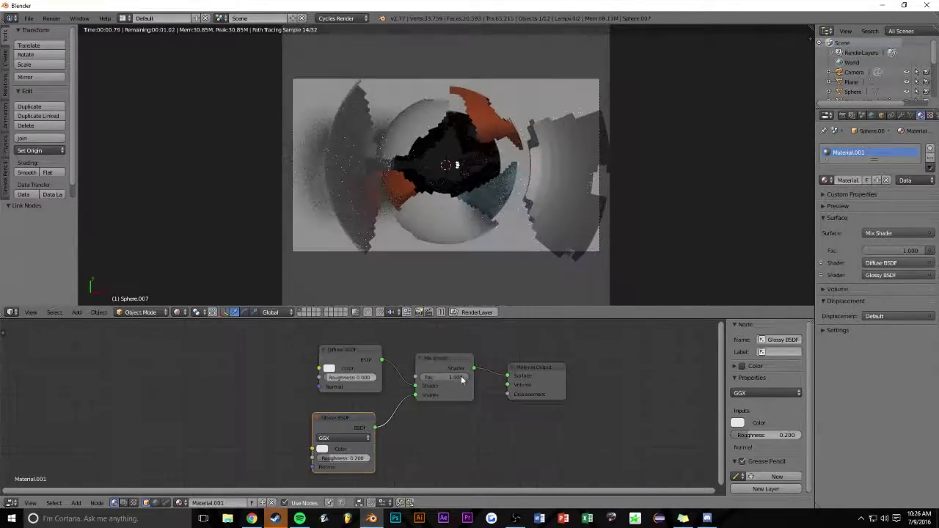
Briefly assign and remove the existing Material on another shell piece, then select the glass sphere.
{"action": "right_click", "coordinate": [457, 163]}
{"action": "left_click", "coordinate": [826, 180]}
{"action": "left_click", "coordinate": [749, 222]}
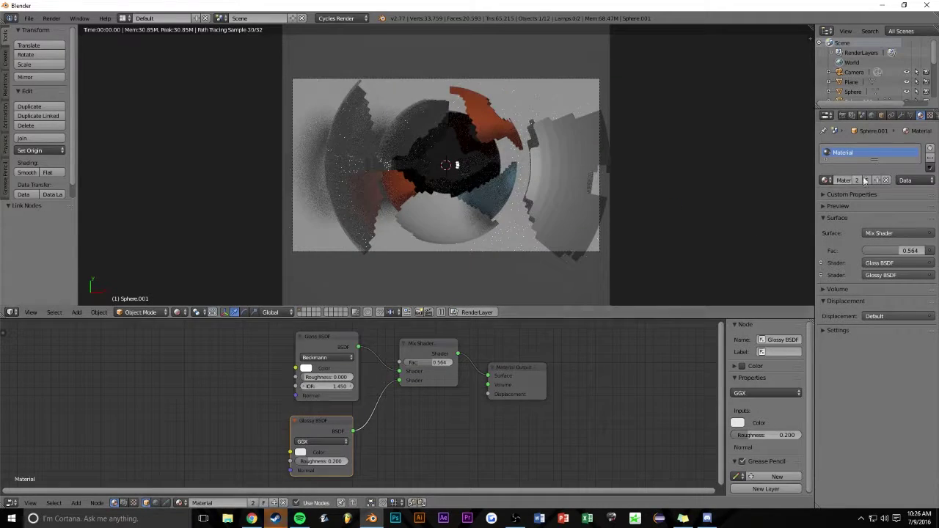
{"action": "left_click", "coordinate": [930, 158]}
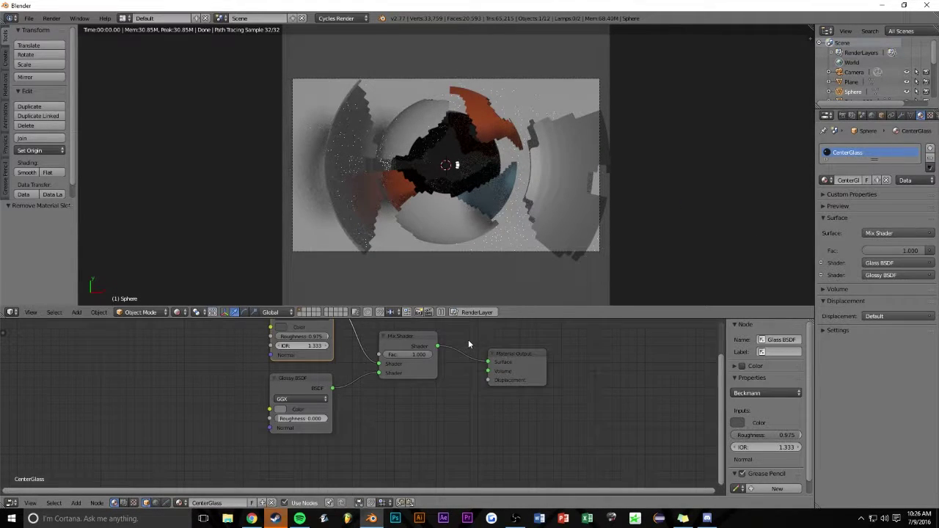
{"action": "middle_click_drag", "start_coordinate": [468, 339], "coordinate": [471, 383]}
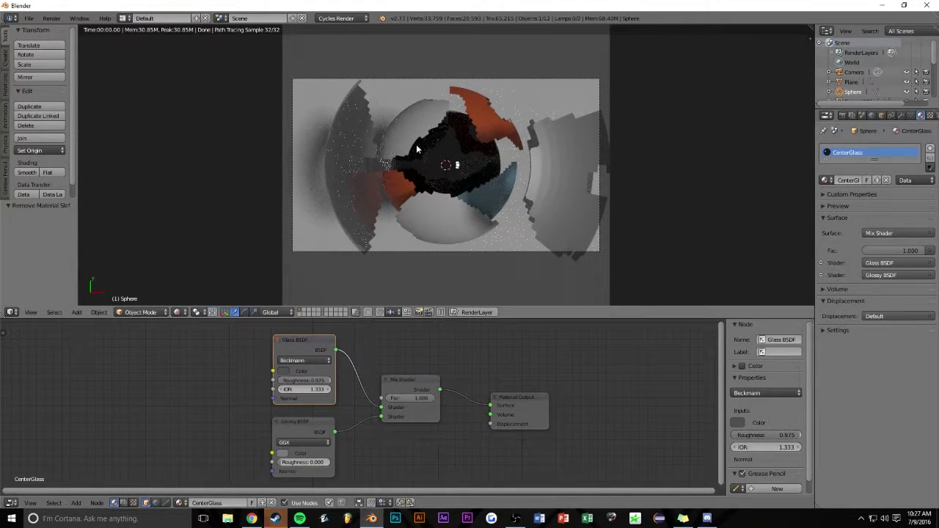
{"action": "right_click", "coordinate": [380, 160]}
{"action": "right_click", "coordinate": [477, 169]}
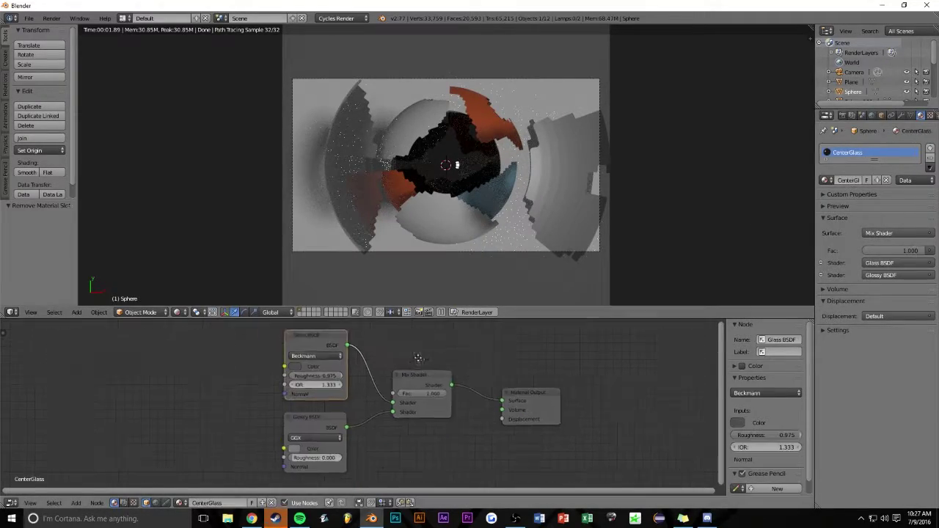
Try an RGB Curves node before the output, undo it, and set glossy roughness to 0.075.
{"action": "key", "text": "shift+a"}
{"action": "left_click", "coordinate": [580, 451]}
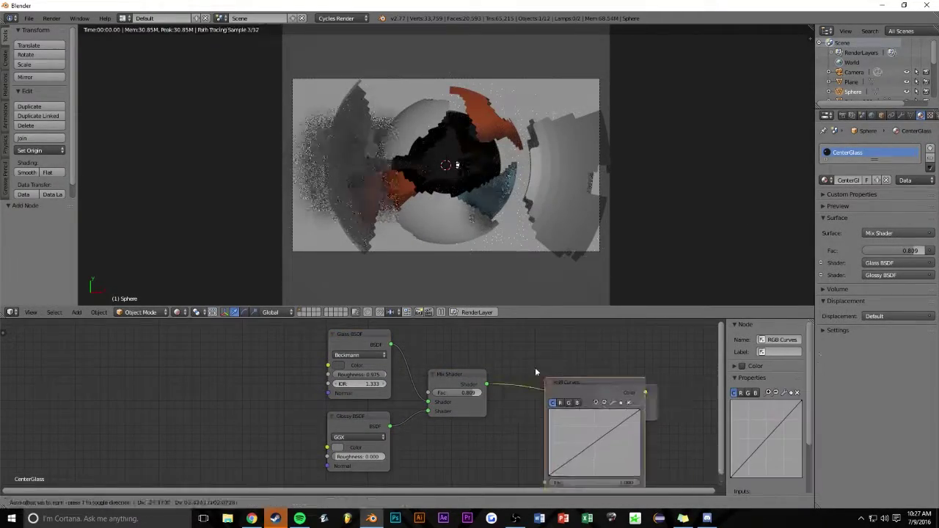
{"action": "left_click", "coordinate": [580, 396]}
{"action": "key", "text": "ctrl+z"}
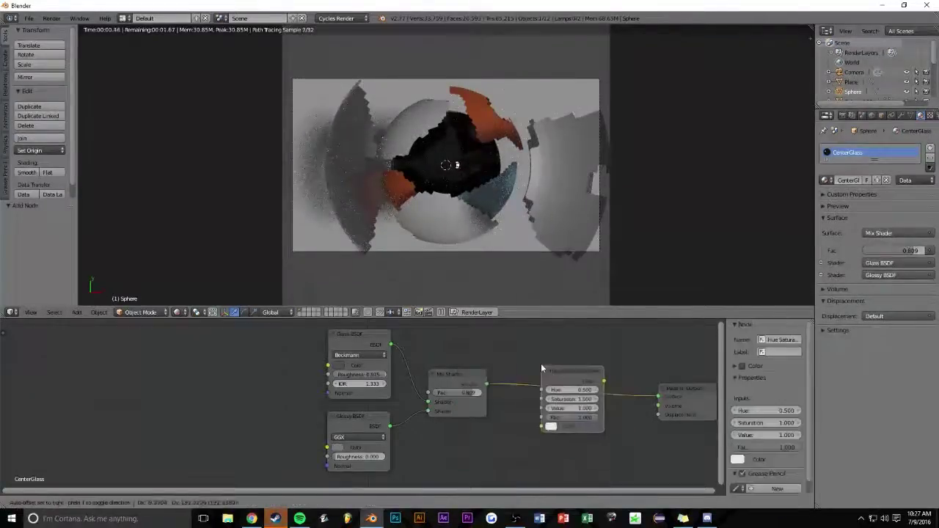
{"action": "key", "text": "ctrl+z"}
{"action": "left_click_drag", "start_coordinate": [455, 375], "coordinate": [489, 374]}
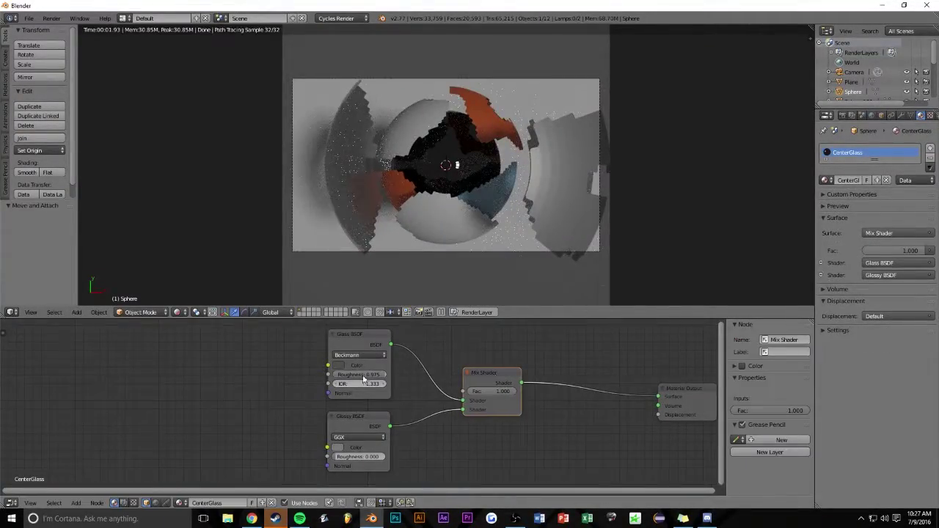
{"action": "left_click_drag", "start_coordinate": [350, 457], "coordinate": [359, 456]}
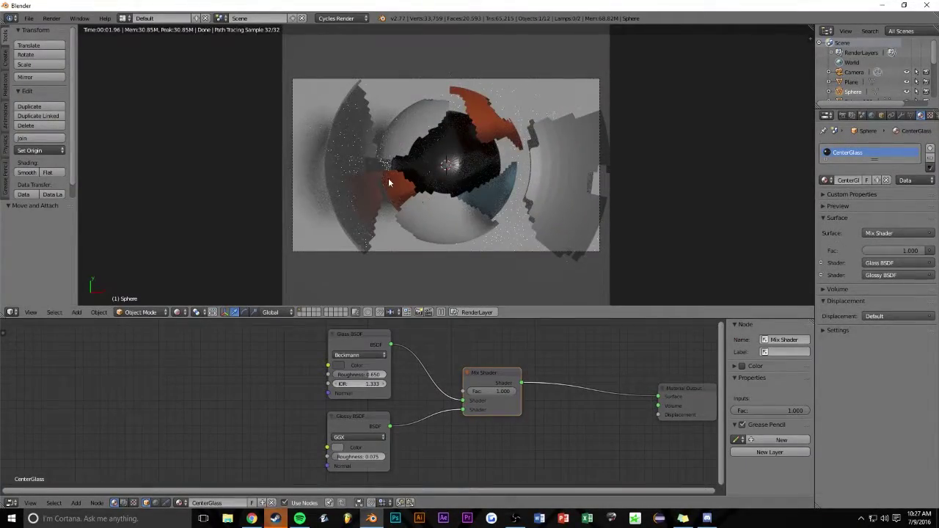
{"action": "scroll", "coordinate": [283, 202], "scroll_direction": "down", "scroll_amount": 1}
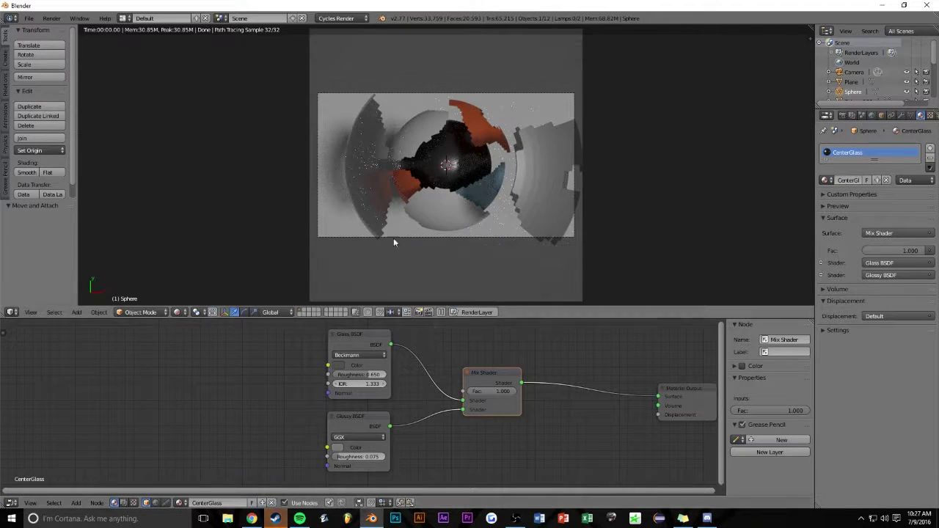
{"action": "scroll", "coordinate": [495, 178], "scroll_direction": "up", "scroll_amount": 1}
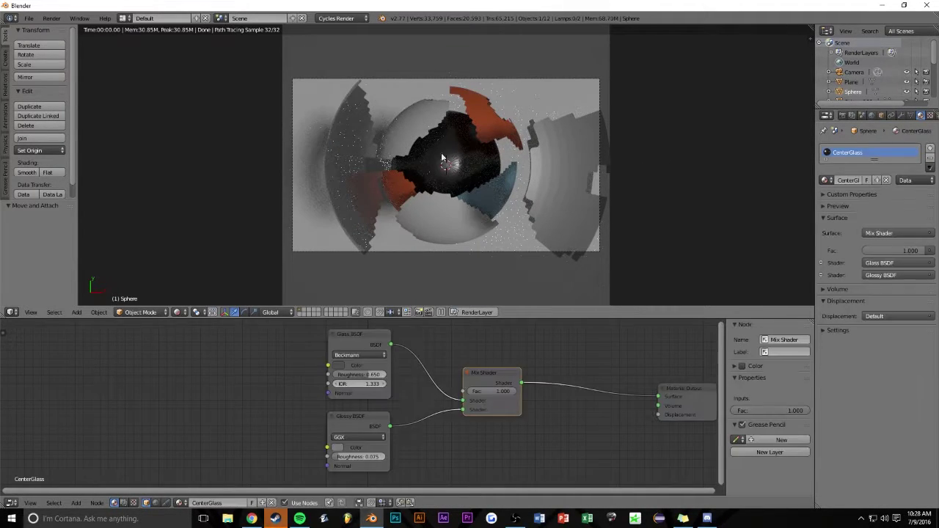
Delete the Mix and Glossy nodes, link Glass BSDF to the output, and tint it light green.
{"action": "key", "text": "x"}
{"action": "mouse_move", "coordinate": [308, 345]}
{"action": "left_mouse_down"}
{"action": "mouse_move", "coordinate": [576, 399]}
{"action": "mouse_move", "coordinate": [473, 361]}
{"action": "left_mouse_up"}
{"action": "left_click", "coordinate": [255, 368]}
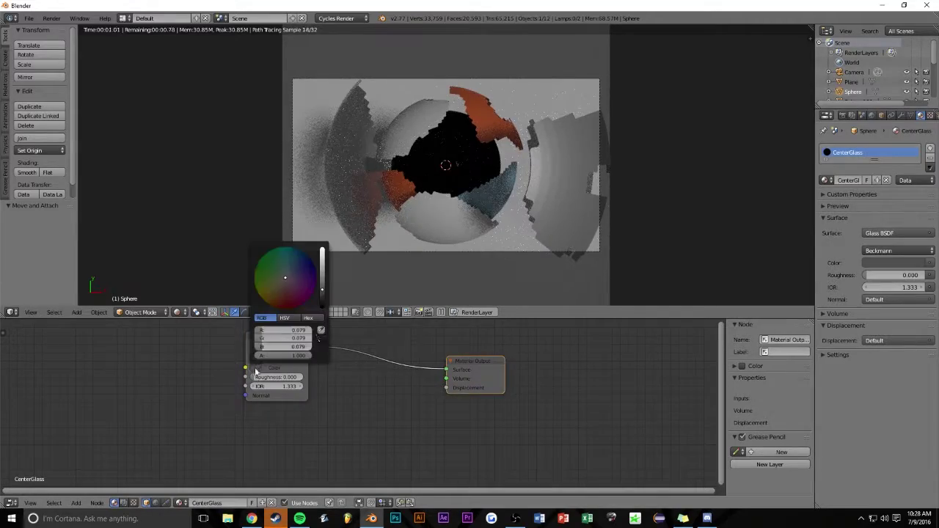
{"action": "left_click", "coordinate": [282, 276]}
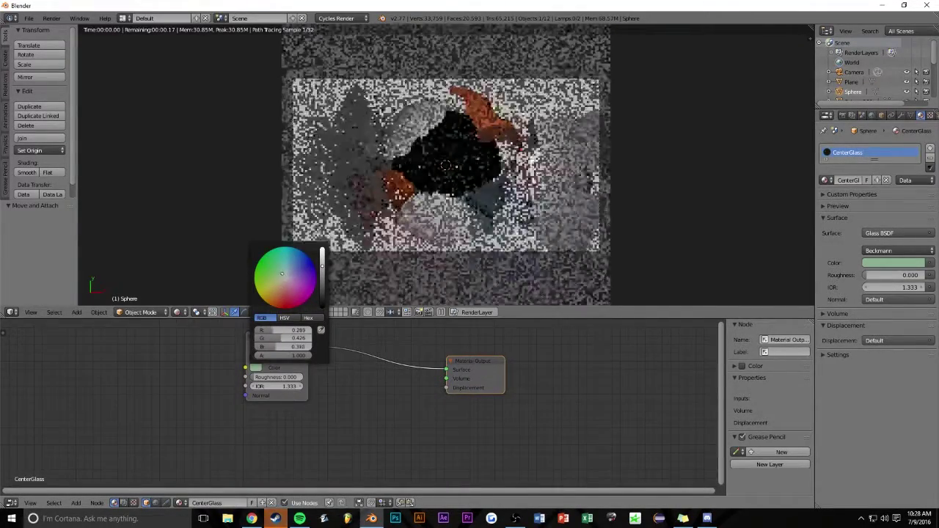
Render the current scene with F12, then return to solid shading.
{"action": "left_click", "coordinate": [842, 115]}
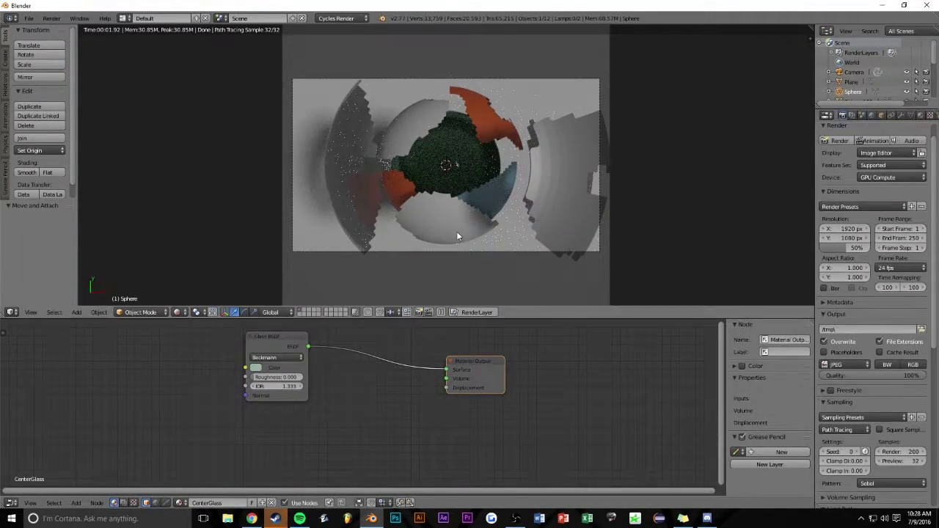
{"action": "key", "text": "F12"}
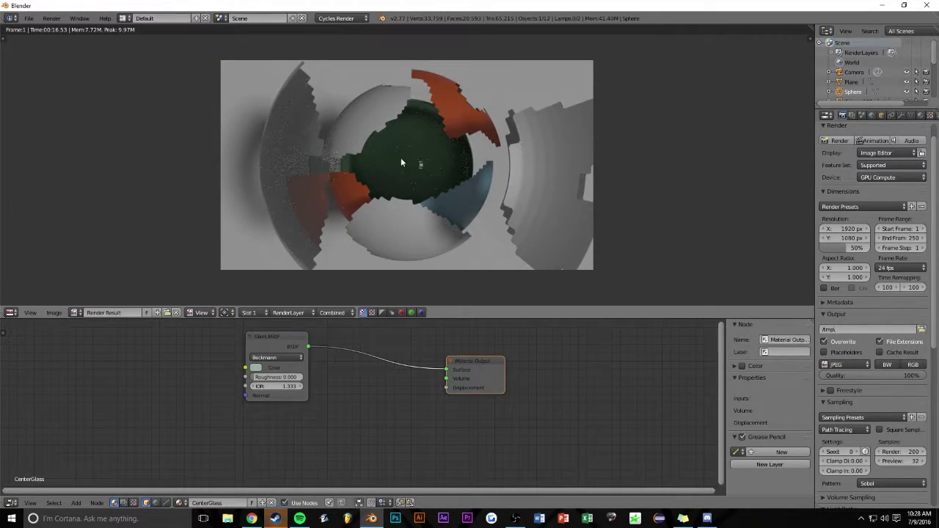
{"action": "key", "text": "Escape"}
{"action": "key", "text": "shift+z"}
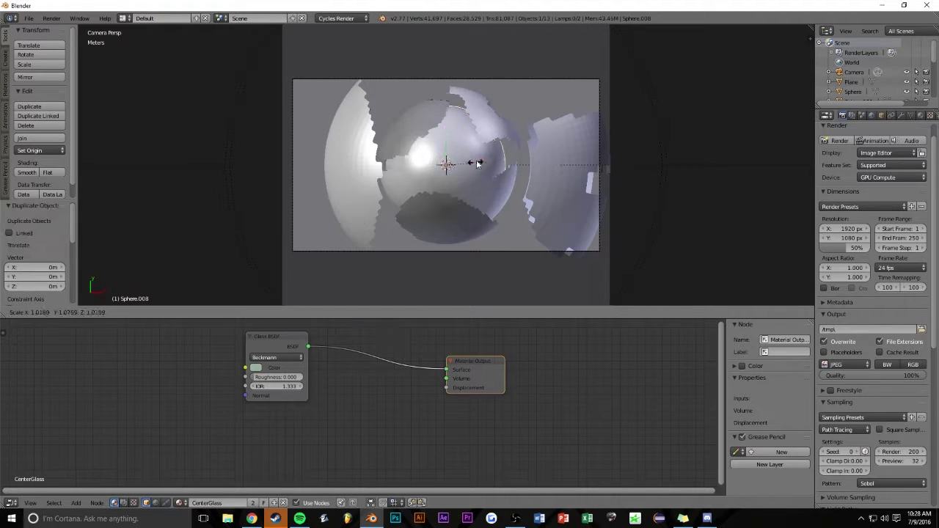
Duplicate the sphere slightly larger and delete most of its faces to leave a shell fragment.
{"action": "right_click", "coordinate": [473, 158]}
{"action": "key", "text": "Tab"}
{"action": "key", "text": "Tab"}
{"action": "key", "text": "c"}
{"action": "mouse_move", "coordinate": [440, 63]}
{"action": "left_mouse_down"}
{"action": "mouse_move", "coordinate": [472, 67]}
{"action": "mouse_move", "coordinate": [440, 164]}
{"action": "mouse_move", "coordinate": [440, 98]}
{"action": "mouse_move", "coordinate": [348, 242]}
{"action": "mouse_move", "coordinate": [470, 220]}
{"action": "mouse_move", "coordinate": [563, 260]}
{"action": "left_mouse_up"}
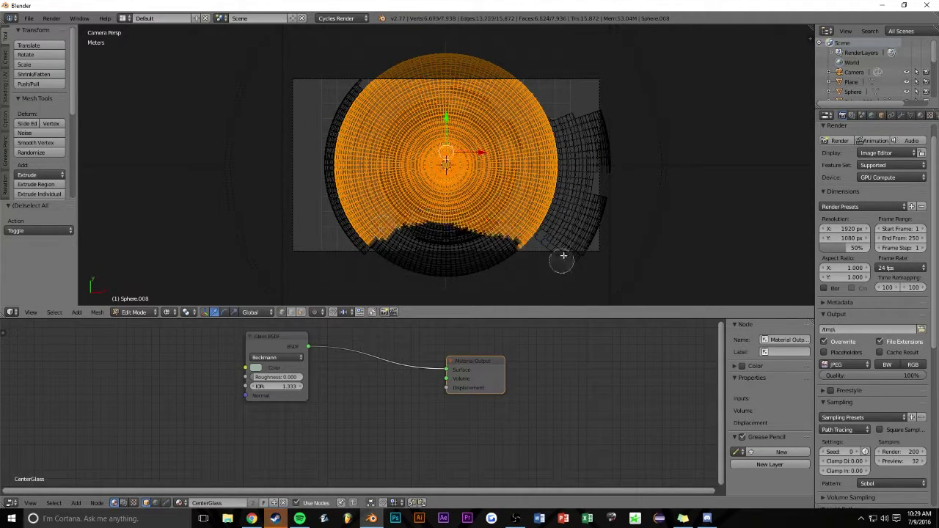
{"action": "right_click", "coordinate": [562, 260]}
{"action": "key", "text": "x"}
{"action": "left_click", "coordinate": [269, 179]}
{"action": "key", "text": "shift+z"}
{"action": "key", "text": "Tab"}
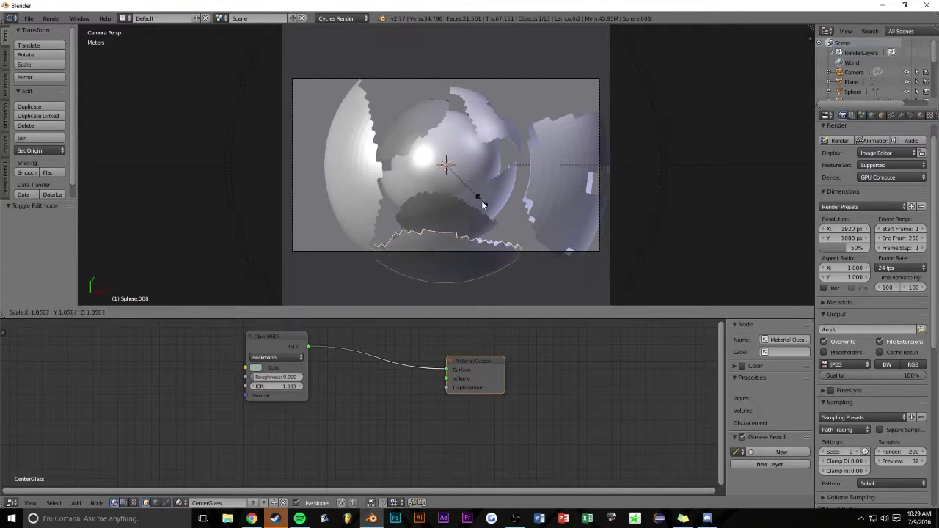
Apply a Bevel modifier to the fragment and assign it the Light Blue material.
{"action": "left_click", "coordinate": [901, 115]}
{"action": "left_click", "coordinate": [848, 181]}
{"action": "left_click", "coordinate": [176, 312]}
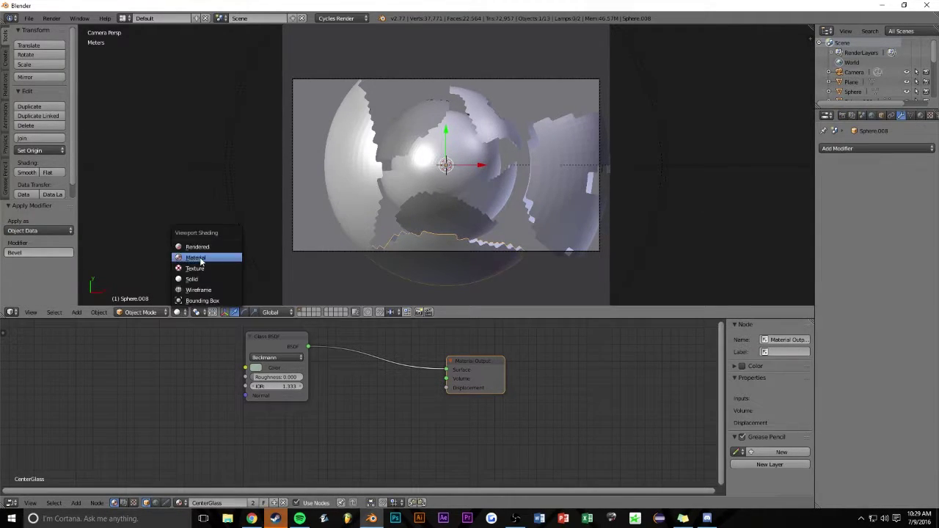
{"action": "left_click", "coordinate": [198, 283]}
{"action": "left_click", "coordinate": [921, 115]}
{"action": "left_click", "coordinate": [827, 180]}
{"action": "left_click", "coordinate": [767, 206]}
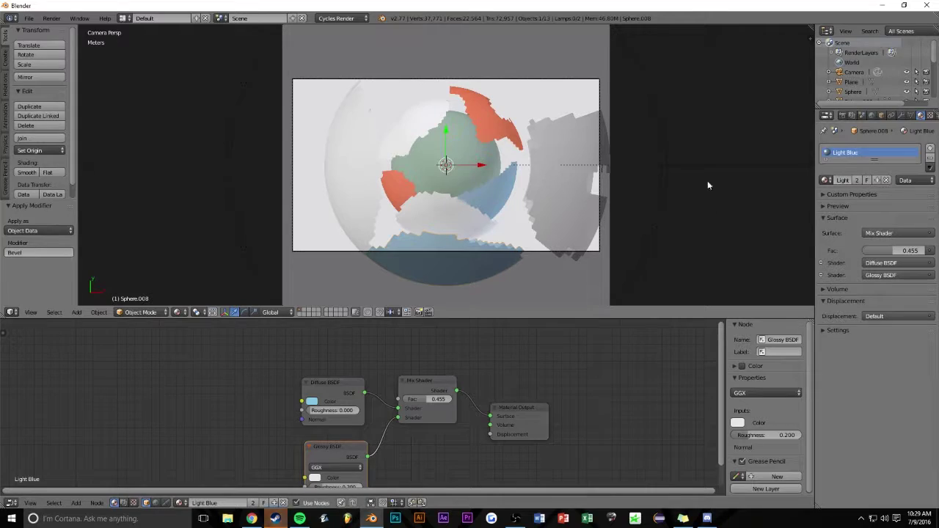
Set the glass mix factor to 0.345 and roughness to 0.592, then render.
{"action": "left_click", "coordinate": [176, 312]}
{"action": "left_click", "coordinate": [201, 249]}
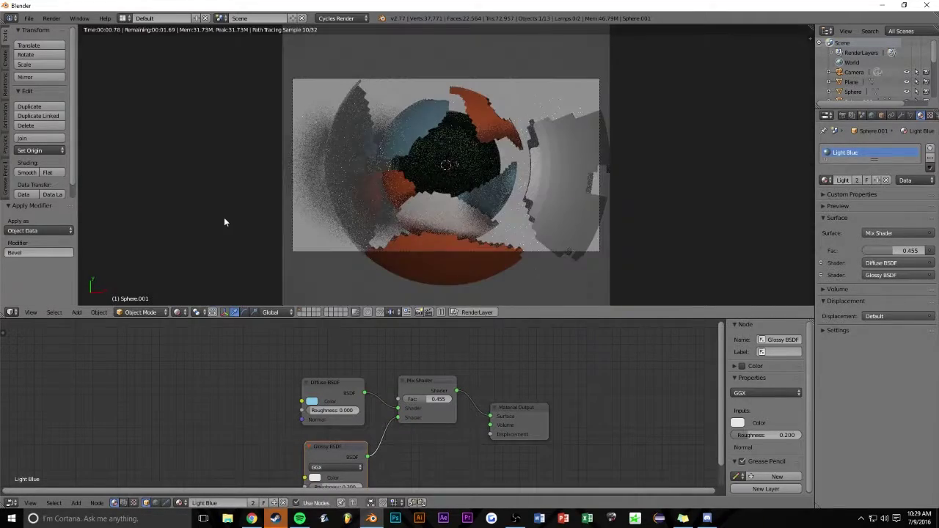
{"action": "right_click", "coordinate": [278, 156]}
{"action": "left_click_drag", "start_coordinate": [325, 378], "coordinate": [281, 382]}
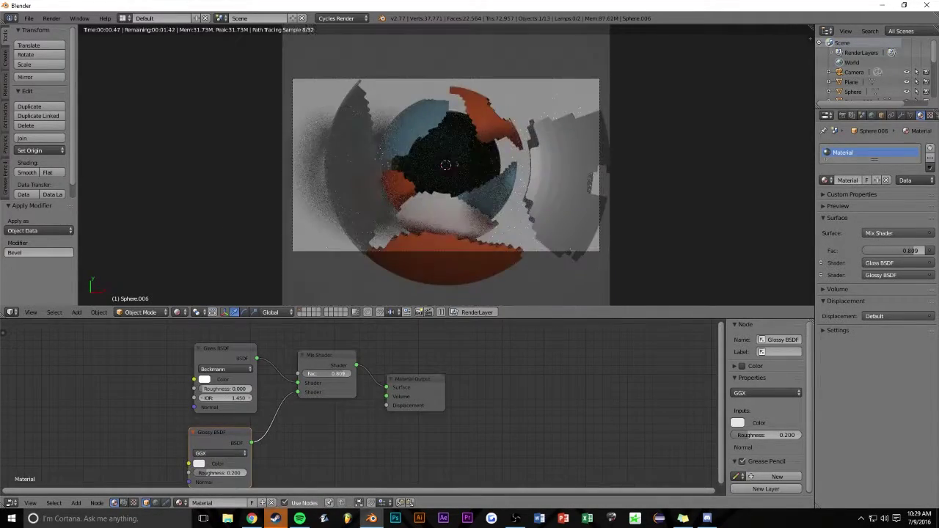
{"action": "left_click_drag", "start_coordinate": [221, 389], "coordinate": [234, 393]}
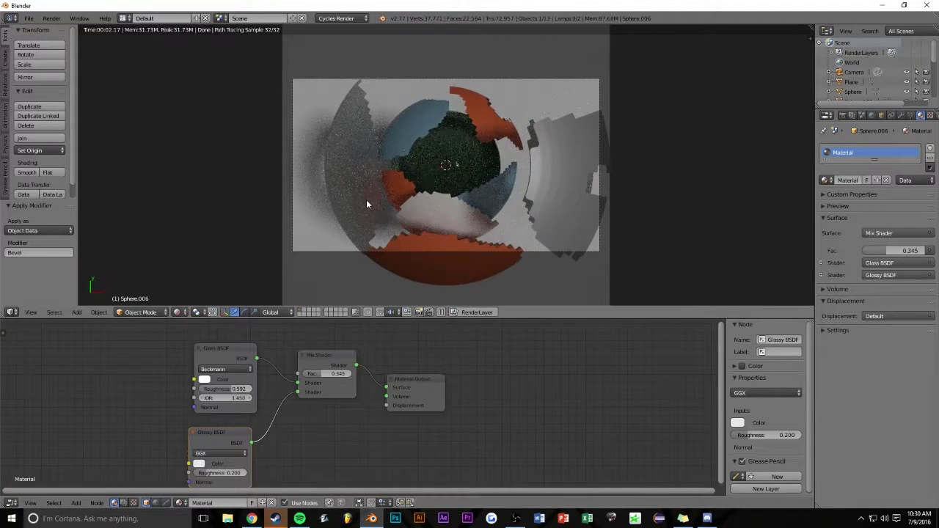
{"action": "key", "text": "F12"}
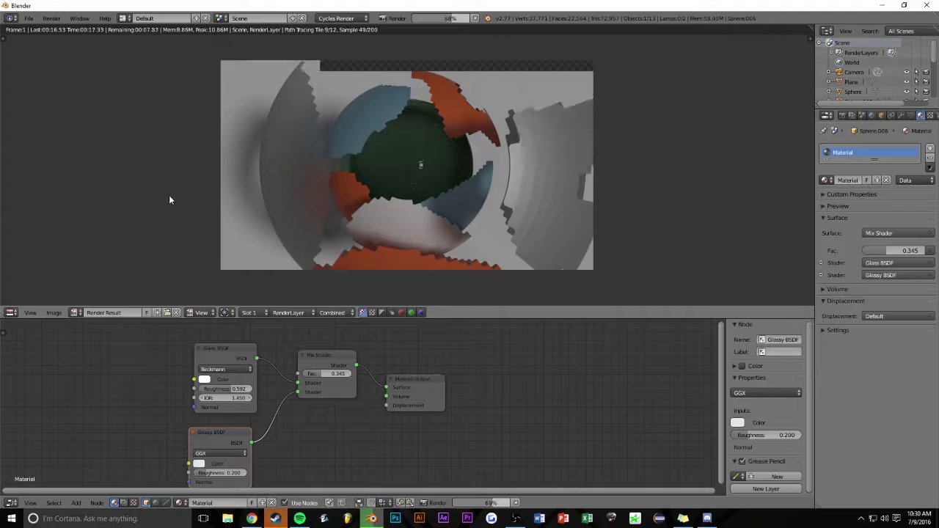
{"action": "key", "text": "Escape"}
Duplicate the sun lamp and slide the copy along the X axis.
{"action": "middle_click_drag", "start_coordinate": [170, 196], "coordinate": [553, 149]}
{"action": "right_click", "coordinate": [529, 125]}
{"action": "key", "text": "shift+d"}
{"action": "key", "text": "x"}
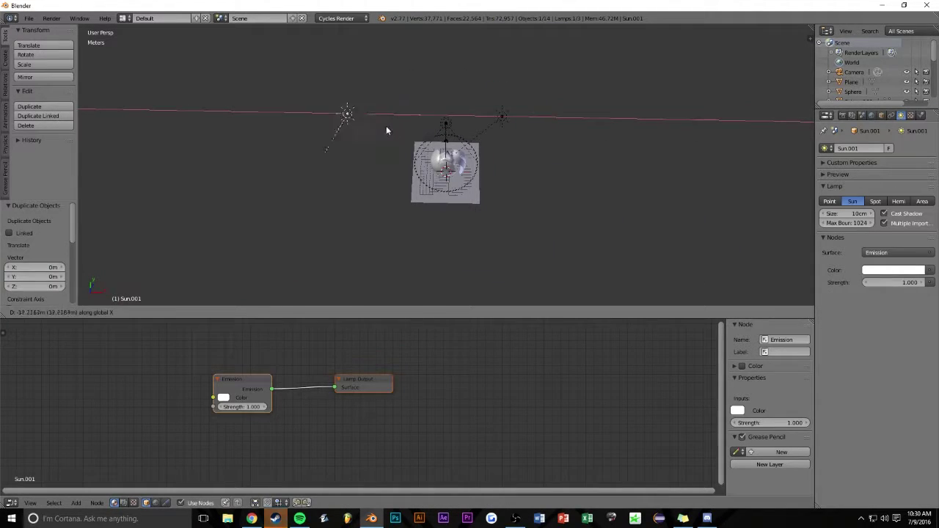
{"action": "left_click", "coordinate": [386, 126]}
Rotate the new sun lamp around X and Z to angle it onto the shell.
{"action": "middle_click_drag", "start_coordinate": [386, 126], "coordinate": [453, 154]}
{"action": "middle_click_drag", "start_coordinate": [583, 136], "coordinate": [579, 192]}
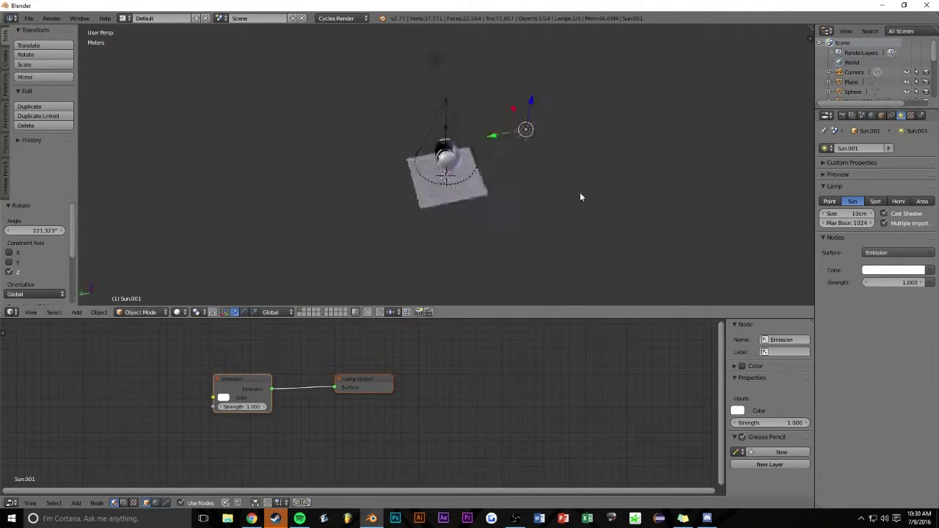
{"action": "key", "text": "r"}
{"action": "key", "text": "x"}
{"action": "left_click", "coordinate": [574, 151]}
{"action": "mouse_move", "coordinate": [575, 152]}
{"action": "middle_mouse_down"}
{"action": "mouse_move", "coordinate": [591, 125]}
{"action": "mouse_move", "coordinate": [508, 140]}
{"action": "middle_mouse_up"}
{"action": "key", "text": "r"}
{"action": "key", "text": "z"}
Raise the new sun's strength to 2.5 and check it in rendered camera view.
{"action": "left_click", "coordinate": [591, 126]}
{"action": "key", "text": "shift+z"}
{"action": "key", "text": "KP_0"}
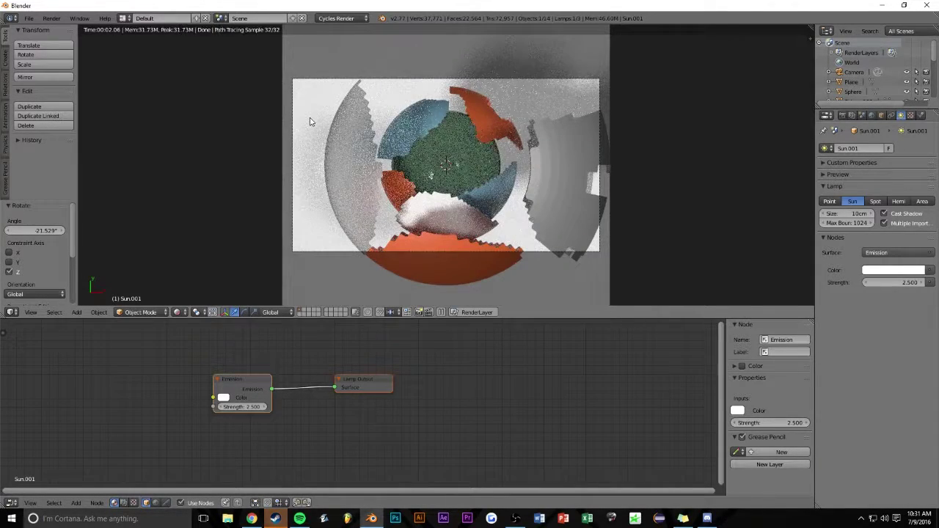
{"action": "key", "text": "shift+z"}
{"action": "right_click", "coordinate": [342, 142]}
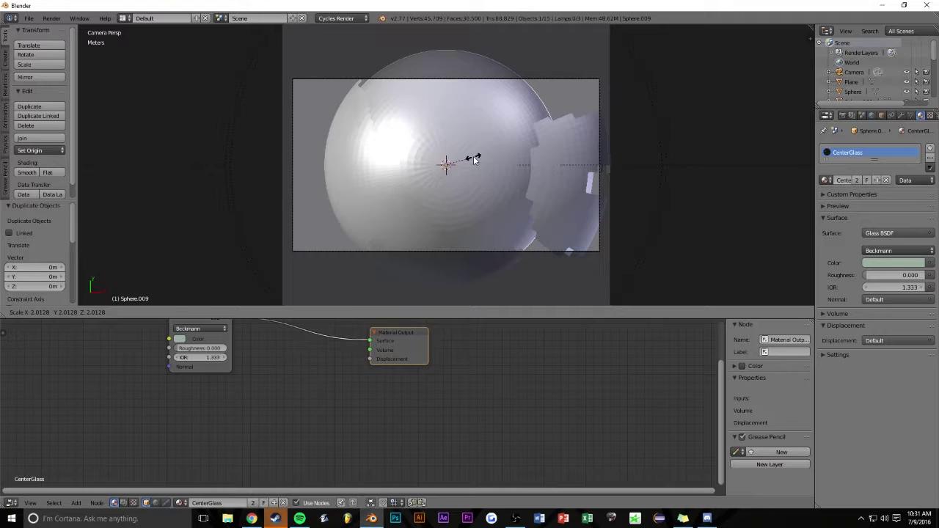
Duplicate the CenterGlass sphere at about twice the size and delete most of its faces.
{"action": "key", "text": "Tab"}
{"action": "key", "text": "z"}
{"action": "key", "text": "a"}
{"action": "key", "text": "c"}
{"action": "left_click_drag", "start_coordinate": [342, 141], "coordinate": [309, 241]}
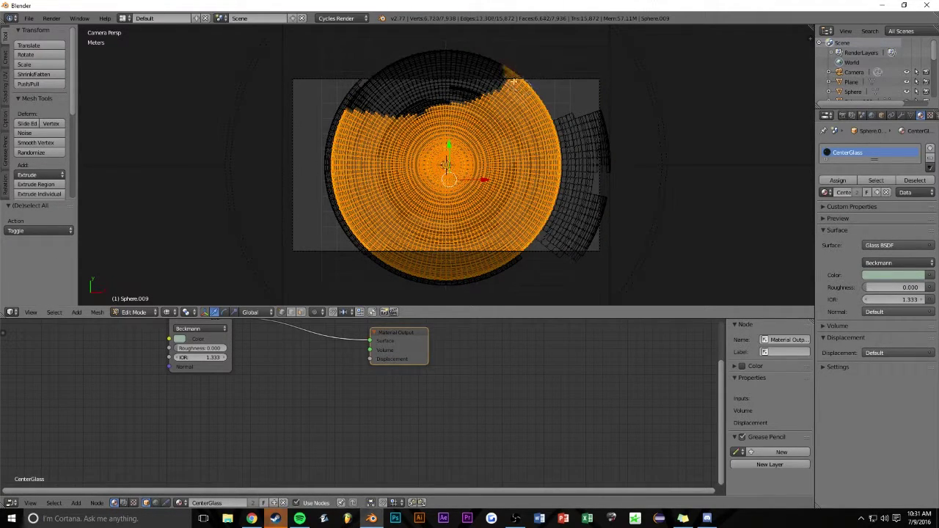
{"action": "key", "text": "x"}
{"action": "left_click", "coordinate": [547, 142]}
Add and apply a Bevel modifier on the fragment and rotate it around Z.
{"action": "left_click", "coordinate": [174, 312]}
{"action": "left_click", "coordinate": [191, 293]}
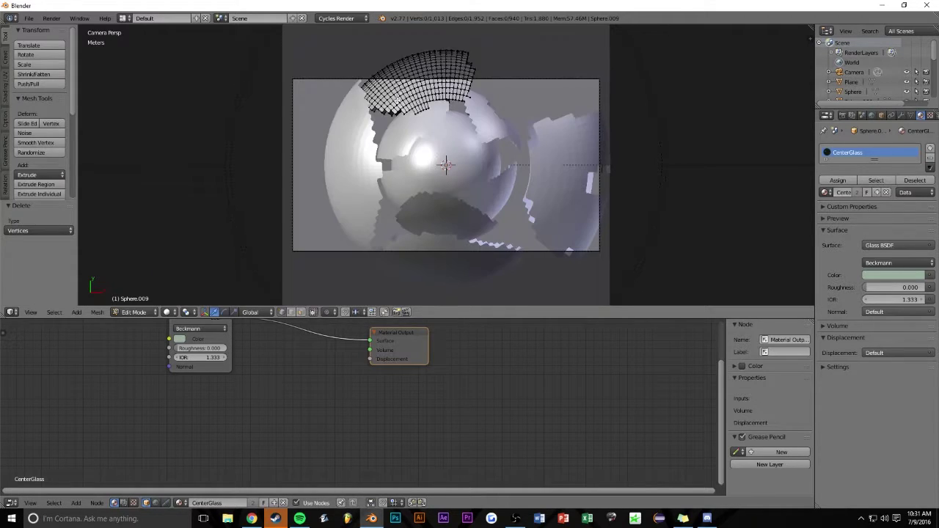
{"action": "key", "text": "Tab"}
{"action": "key", "text": "r"}
{"action": "key", "text": "z"}
{"action": "left_click", "coordinate": [901, 115]}
{"action": "left_click", "coordinate": [846, 149]}
{"action": "left_click", "coordinate": [735, 182]}
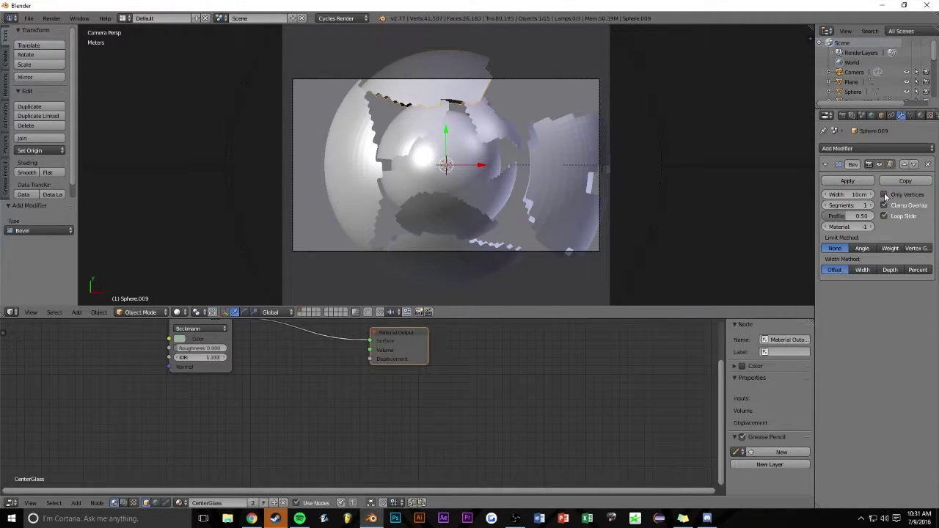
{"action": "left_click", "coordinate": [844, 182]}
{"action": "scroll", "coordinate": [463, 183], "scroll_direction": "down", "scroll_amount": 2}
{"action": "key", "text": "r"}
{"action": "key", "text": "z"}
{"action": "left_click", "coordinate": [518, 211]}
Delete the fragment's stray leftover vertices, first 9 then 89.
{"action": "key", "text": "Tab"}
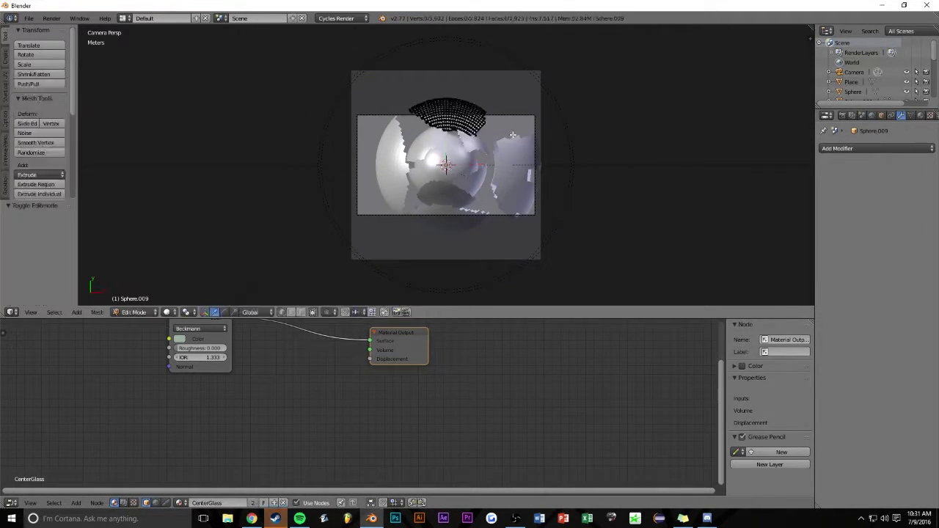
{"action": "left_click", "coordinate": [606, 118]}
{"action": "scroll", "coordinate": [447, 161], "scroll_direction": "up", "scroll_amount": 2}
{"action": "scroll", "coordinate": [447, 161], "scroll_direction": "up", "scroll_amount": 2}
{"action": "middle_click_drag", "start_coordinate": [448, 162], "coordinate": [461, 96]}
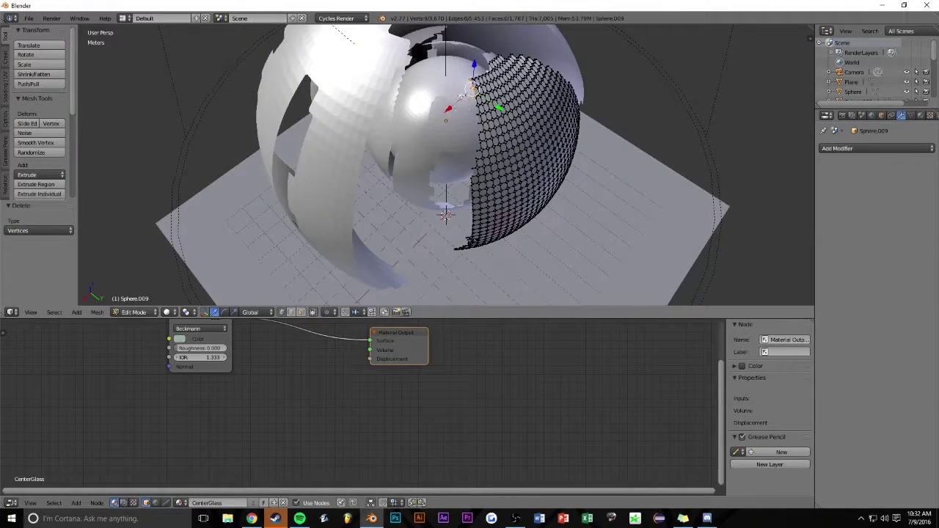
{"action": "key", "text": "x"}
{"action": "left_click", "coordinate": [617, 158]}
{"action": "middle_click_drag", "start_coordinate": [617, 158], "coordinate": [458, 130]}
{"action": "key", "text": "x"}
{"action": "left_click", "coordinate": [580, 204]}
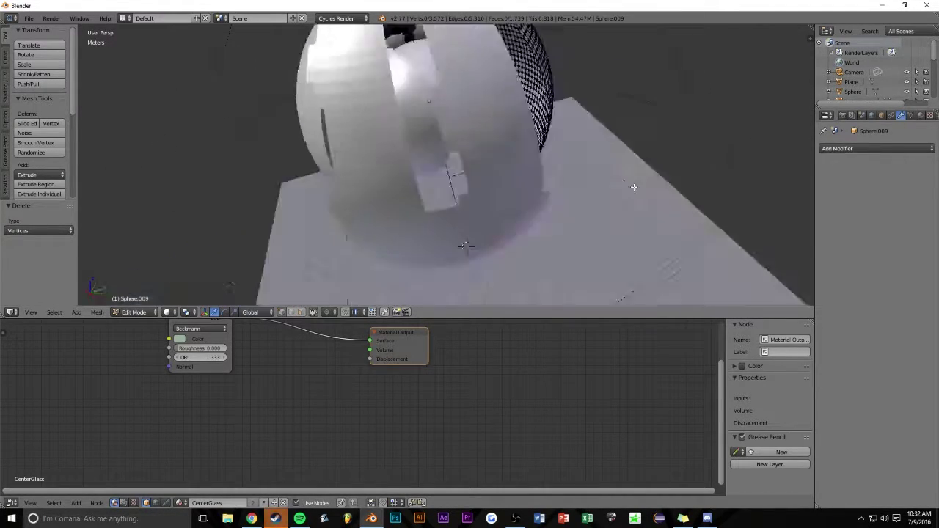
{"action": "middle_click_drag", "start_coordinate": [569, 195], "coordinate": [539, 120]}
{"action": "key", "text": "Tab"}
Assign Material.001 to the fragment while previewing in rendered camera view.
{"action": "key", "text": "KP_0"}
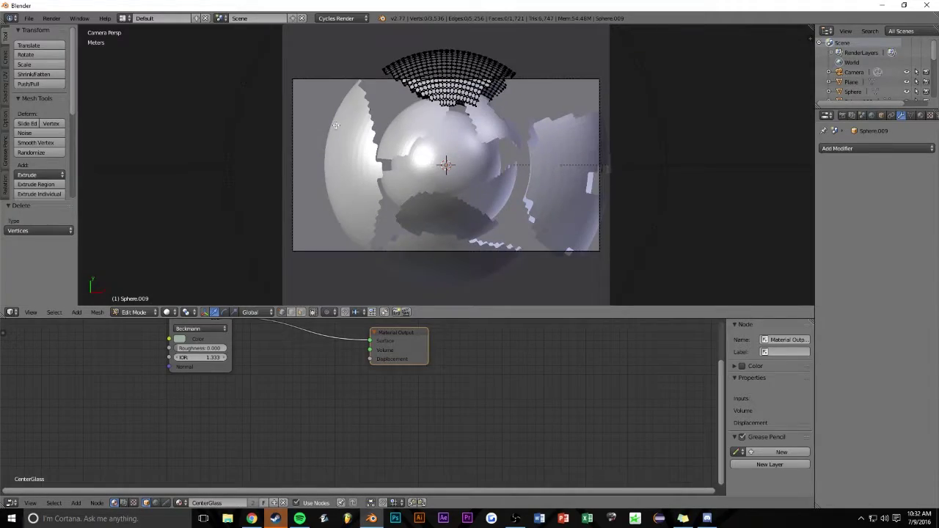
{"action": "key", "text": "shift+z"}
{"action": "left_click", "coordinate": [921, 116]}
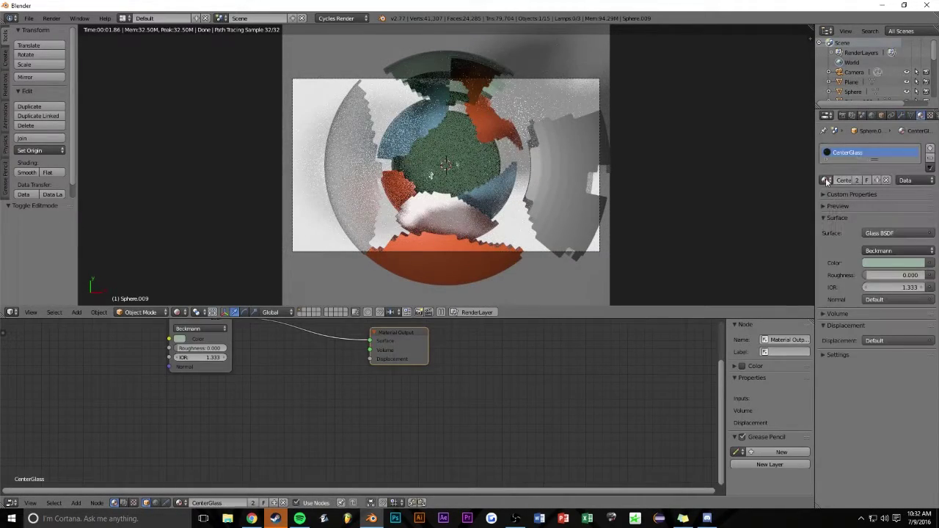
{"action": "left_click", "coordinate": [826, 180]}
{"action": "left_click", "coordinate": [754, 233]}
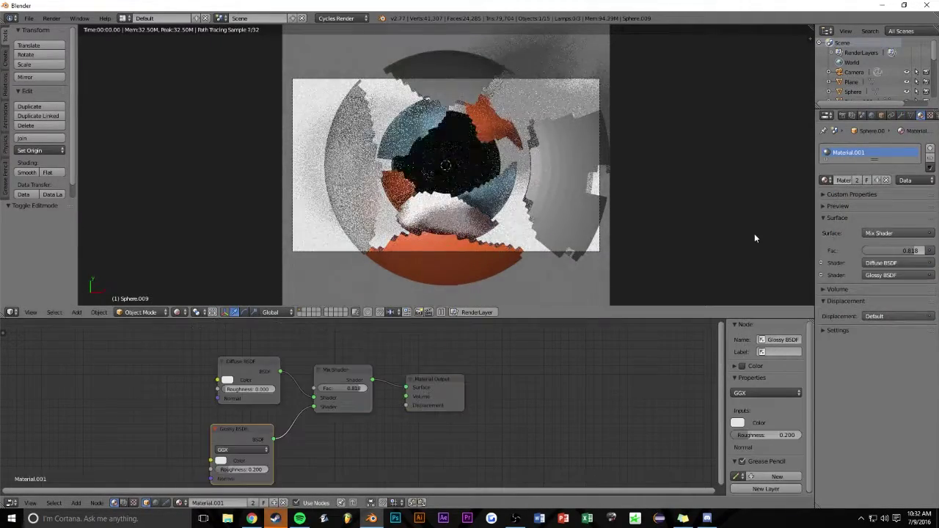
Adjust the outer fragment's size and render the scene again with F12.
{"action": "right_click", "coordinate": [224, 195]}
{"action": "left_click", "coordinate": [176, 312]}
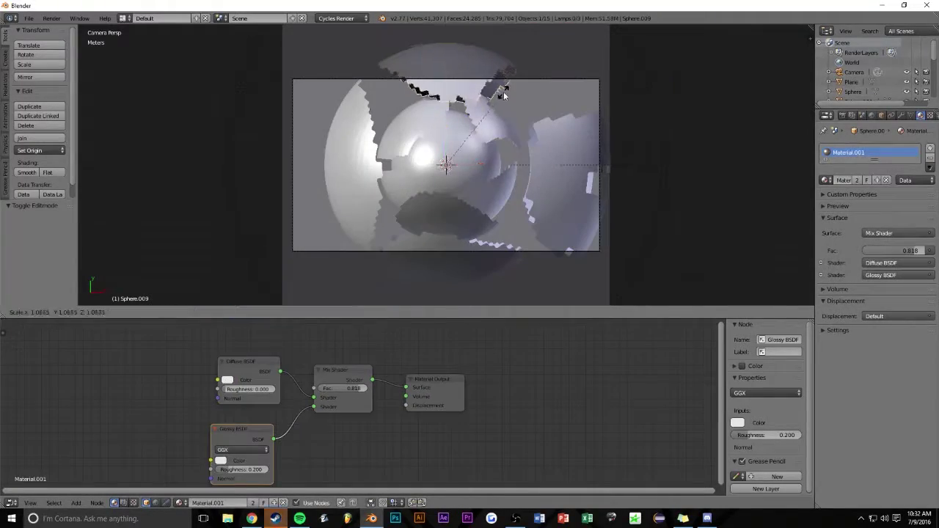
{"action": "left_click", "coordinate": [575, 89]}
{"action": "key", "text": "F12"}
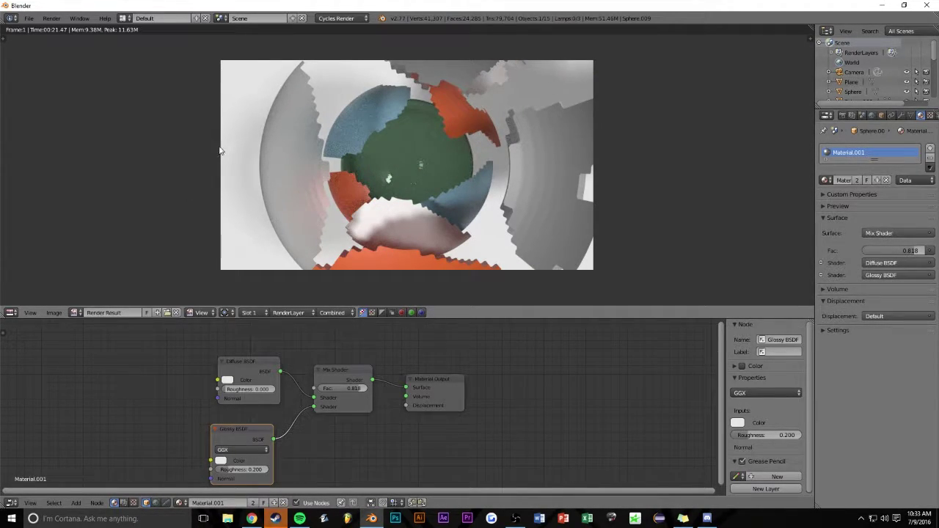
{"action": "key", "text": "Escape"}
In wireframe view, brush-select the Sphere.010 shell pieces.
{"action": "key", "text": "z"}
{"action": "key", "text": "a"}
{"action": "key", "text": "a"}
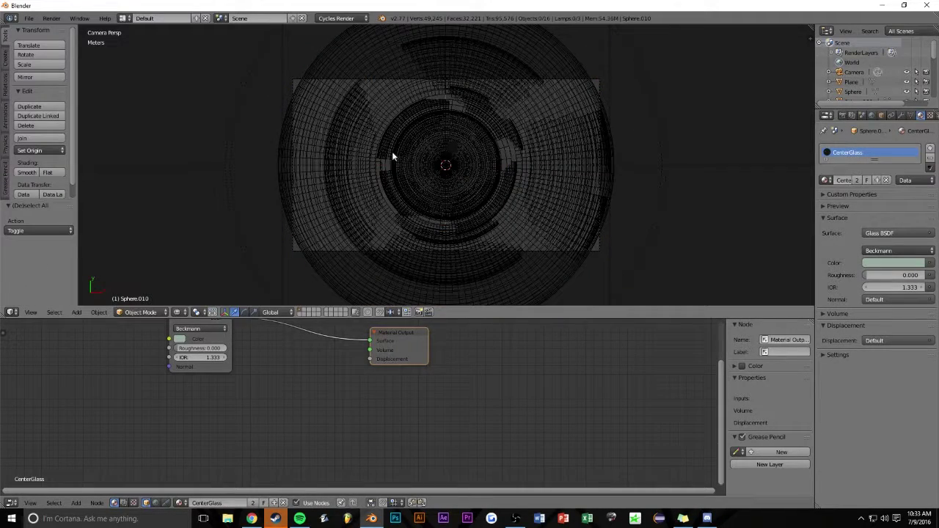
{"action": "key", "text": "a"}
{"action": "key", "text": "z"}
{"action": "key", "text": "z"}
{"action": "key", "text": "a"}
{"action": "key", "text": "c"}
{"action": "left_click_drag", "start_coordinate": [415, 78], "coordinate": [653, 150]}
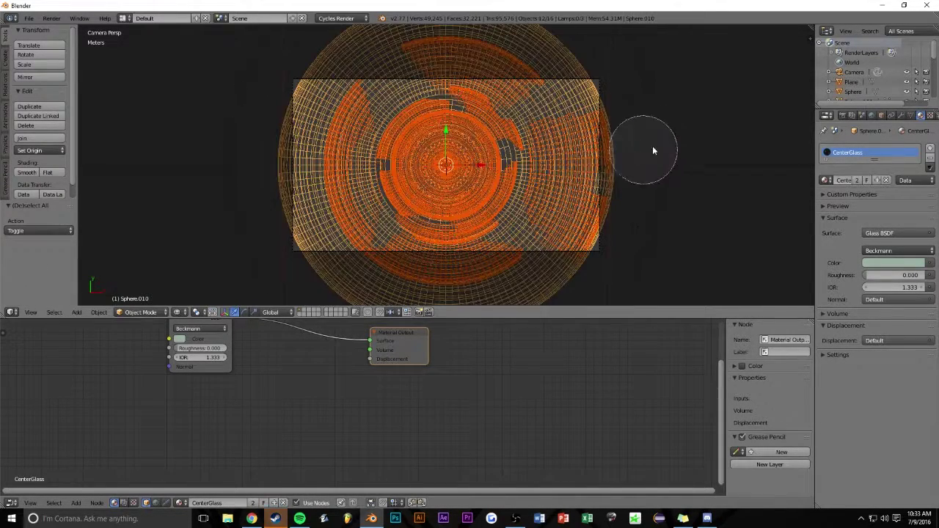
{"action": "key", "text": "Escape"}
{"action": "key", "text": "shift+z"}
{"action": "scroll", "coordinate": [554, 165], "scroll_direction": "down", "scroll_amount": 3}
{"action": "key", "text": "z"}
In Edit Mode, circle-select and delete more vertex strips to leave jagged fragments.
{"action": "key", "text": "Tab"}
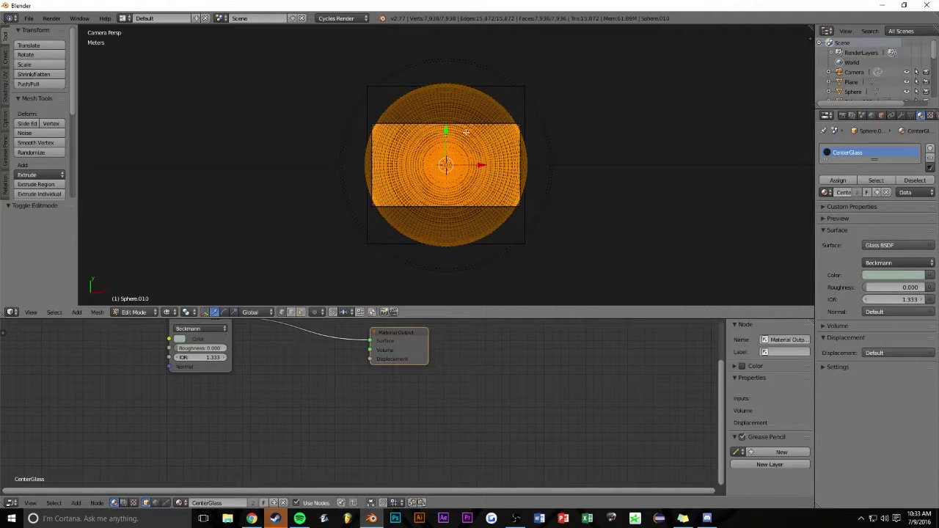
{"action": "key", "text": "a"}
{"action": "key", "text": "a"}
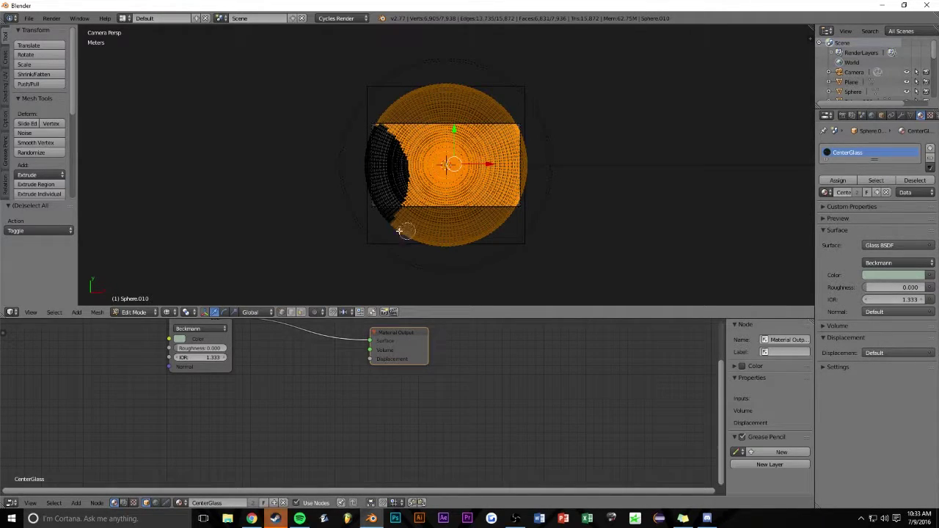
{"action": "key", "text": "x"}
{"action": "left_click", "coordinate": [580, 152]}
{"action": "key", "text": "c"}
{"action": "left_click_drag", "start_coordinate": [370, 213], "coordinate": [374, 129]}
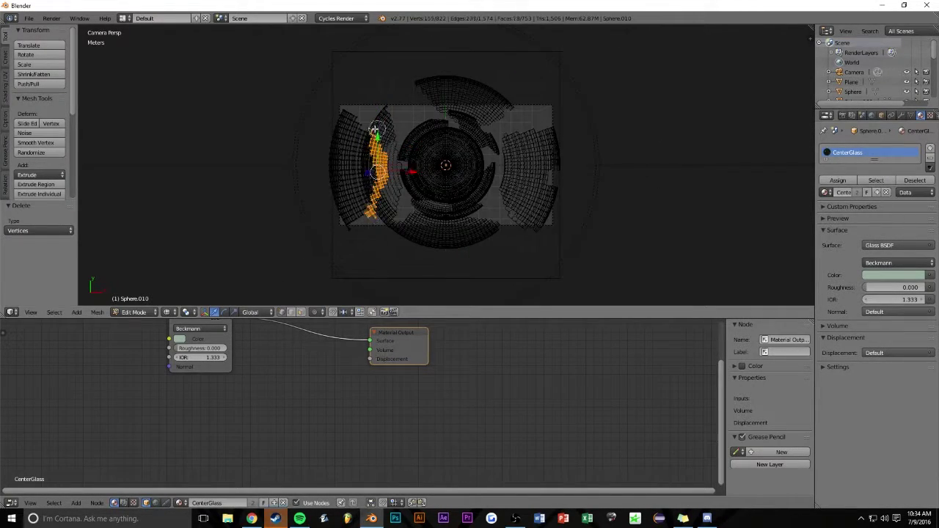
{"action": "key", "text": "shift+z"}
{"action": "key", "text": "Tab"}
Rotate the shell about -30° around the Z axis.
{"action": "key", "text": "r"}
{"action": "key", "text": "z"}
{"action": "left_click", "coordinate": [419, 157]}
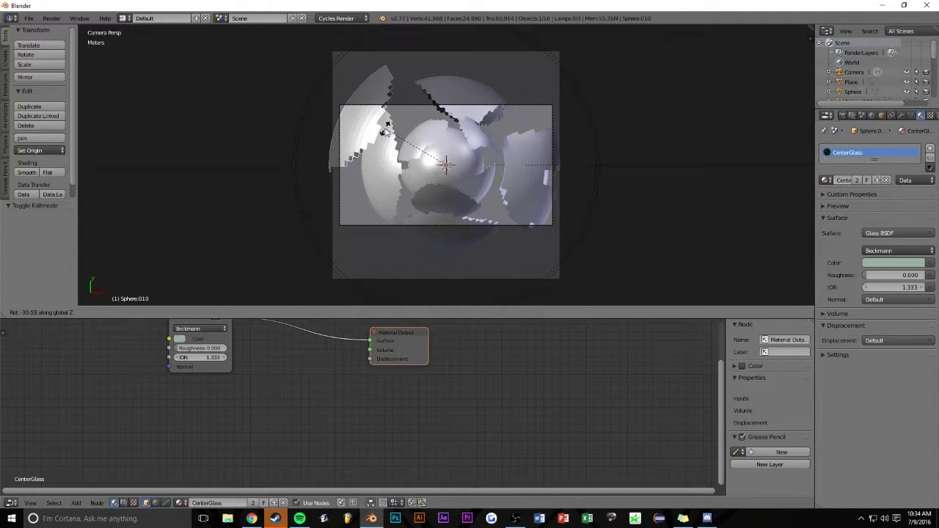
{"action": "left_click", "coordinate": [901, 115]}
Add a Bevel modifier to Sphere.010 and apply it.
{"action": "left_click", "coordinate": [877, 149]}
{"action": "left_click", "coordinate": [758, 182]}
{"action": "left_click", "coordinate": [836, 179]}
{"action": "key", "text": "z"}
{"action": "left_click", "coordinate": [209, 243]}
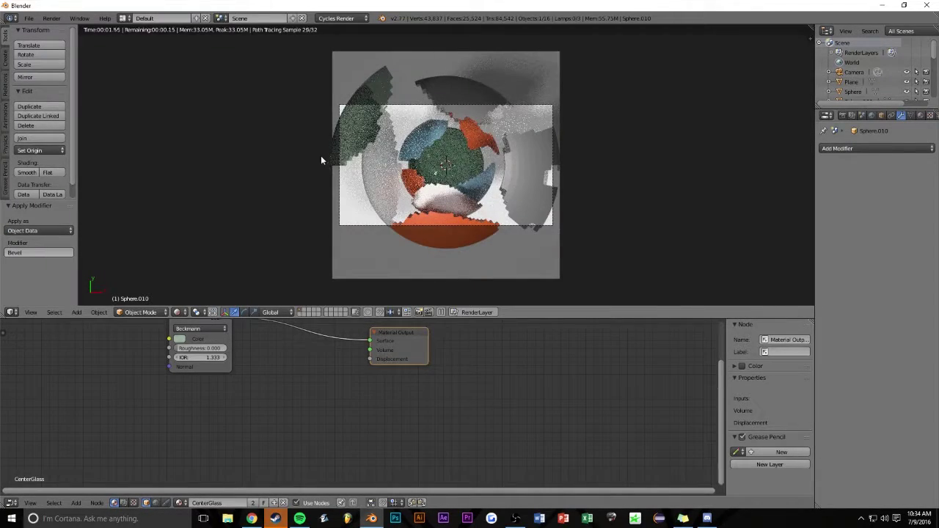
Assign the existing Light Blue material to Sphere.010.
{"action": "left_click", "coordinate": [920, 115]}
{"action": "left_click", "coordinate": [832, 181]}
{"action": "left_click", "coordinate": [734, 199]}
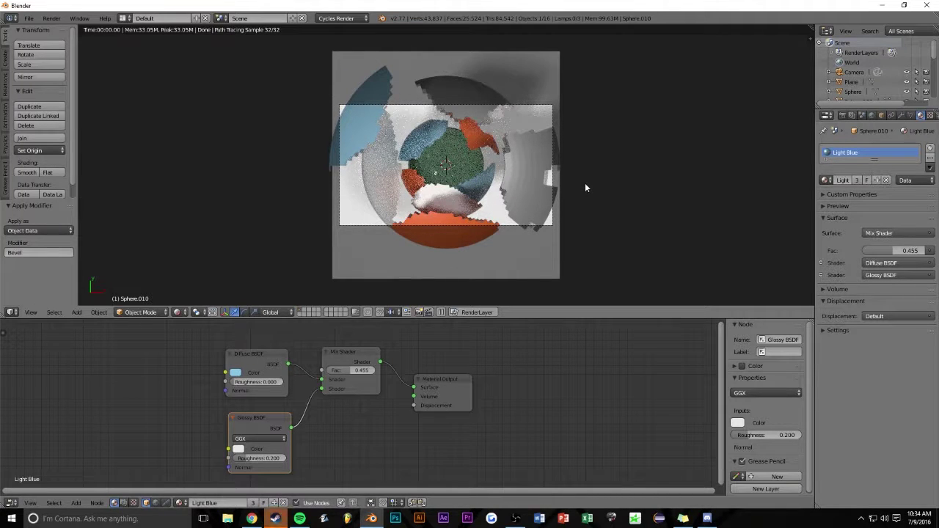
Scale the light-blue shell by 1.178 in solid shading, then return to rendered view.
{"action": "left_click", "coordinate": [177, 312]}
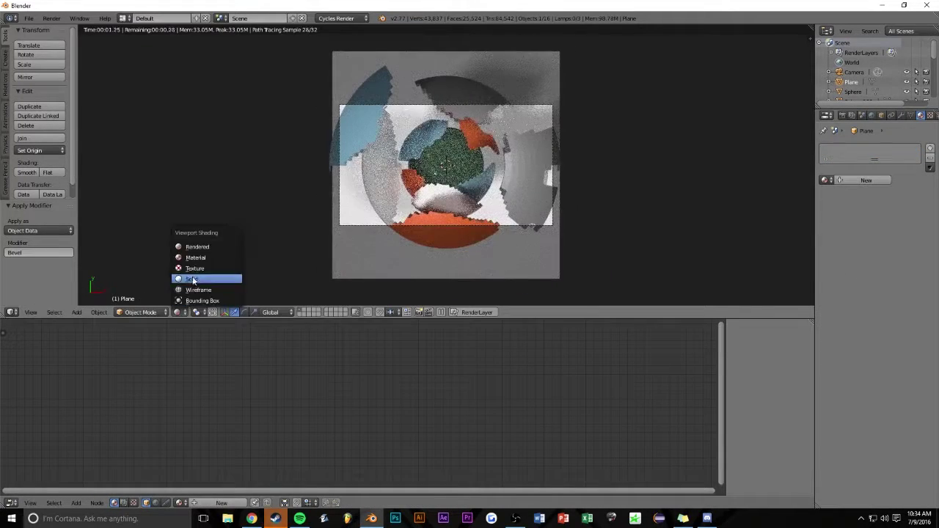
{"action": "left_click", "coordinate": [199, 267]}
{"action": "key", "text": "s"}
{"action": "left_click", "coordinate": [351, 126]}
{"action": "left_click", "coordinate": [177, 312]}
{"action": "left_click", "coordinate": [199, 252]}
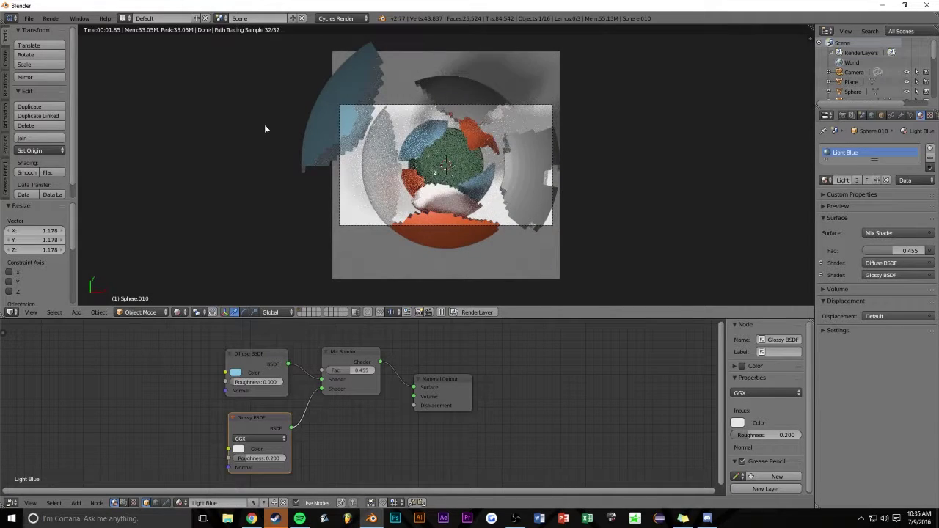
Render a test image, set the backdrop plane's Diffuse colour to white, and render again.
{"action": "key", "text": "F12"}
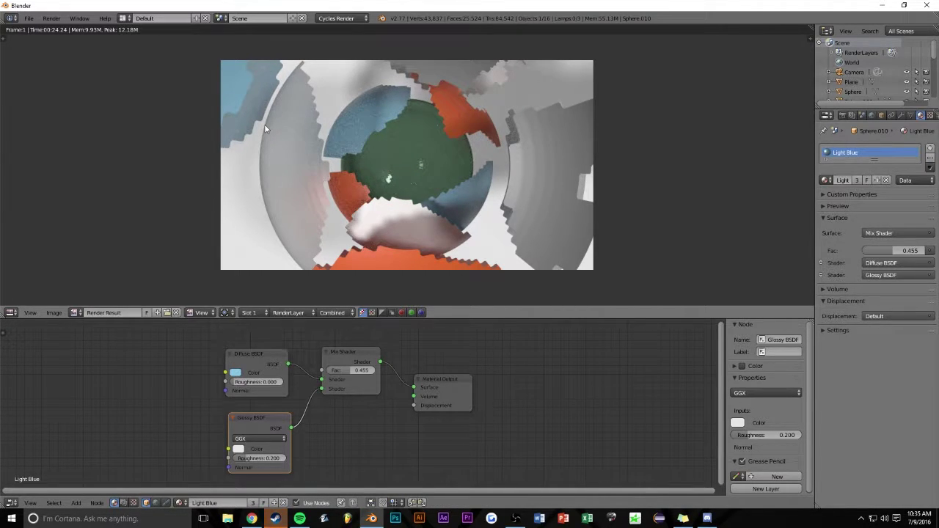
{"action": "key", "text": "Escape"}
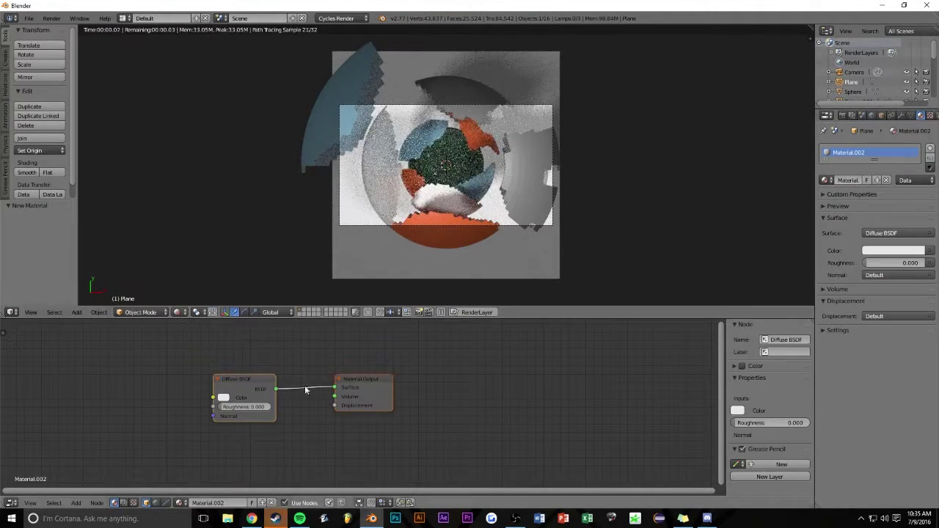
{"action": "left_click", "coordinate": [228, 376]}
{"action": "key", "text": "F12"}
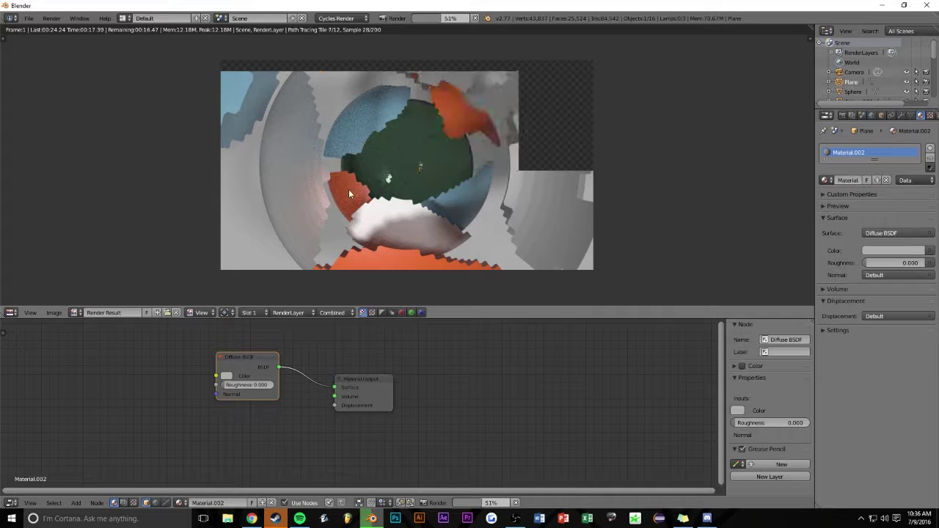
{"action": "key", "text": "Escape"}
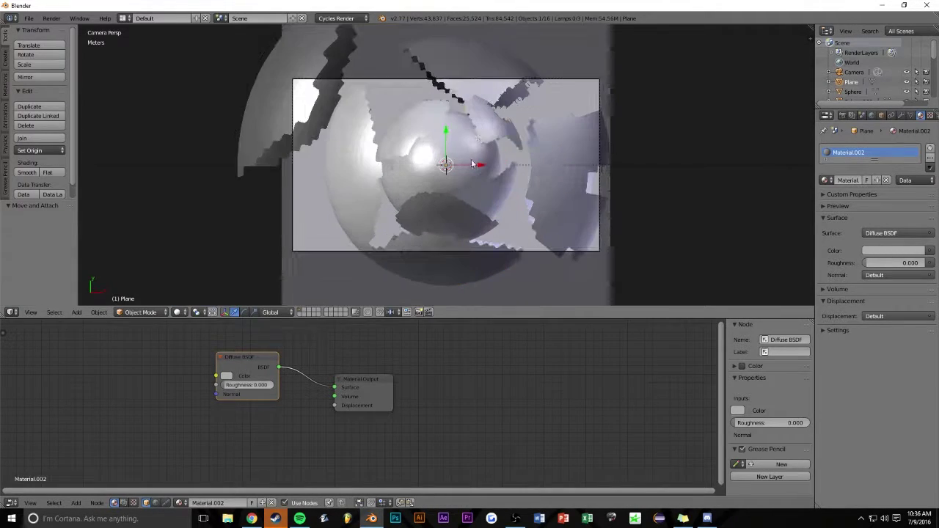
{"action": "right_click", "coordinate": [468, 153]}
{"action": "key", "text": "shift+d"}
{"action": "right_click", "coordinate": [581, 126]}
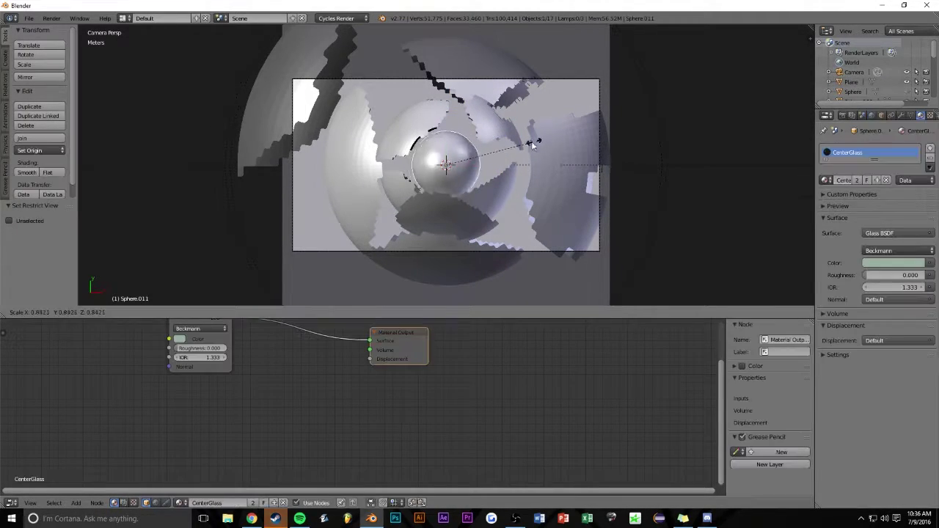
{"action": "key", "text": "s"}
{"action": "left_click", "coordinate": [462, 163]}
{"action": "left_click", "coordinate": [886, 233]}
{"action": "left_click", "coordinate": [842, 318]}
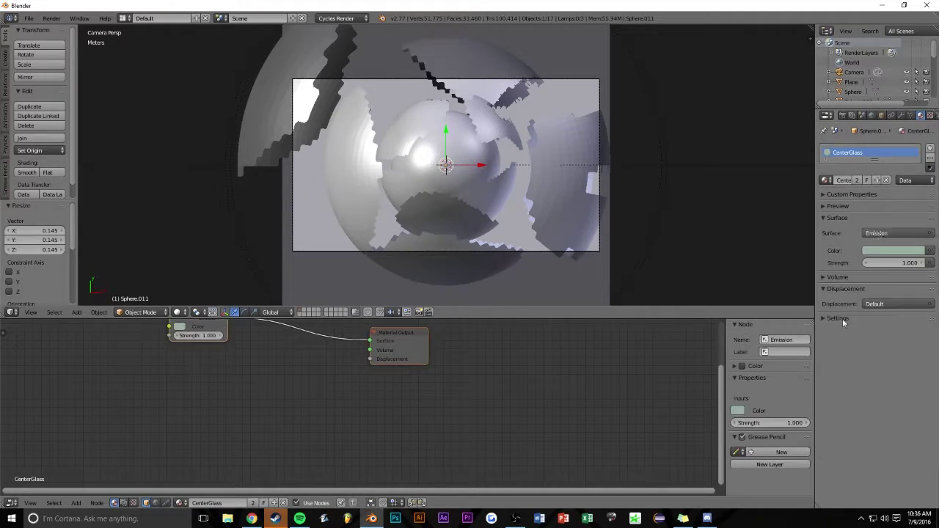
{"action": "left_click", "coordinate": [894, 250]}
{"action": "left_click", "coordinate": [176, 312]}
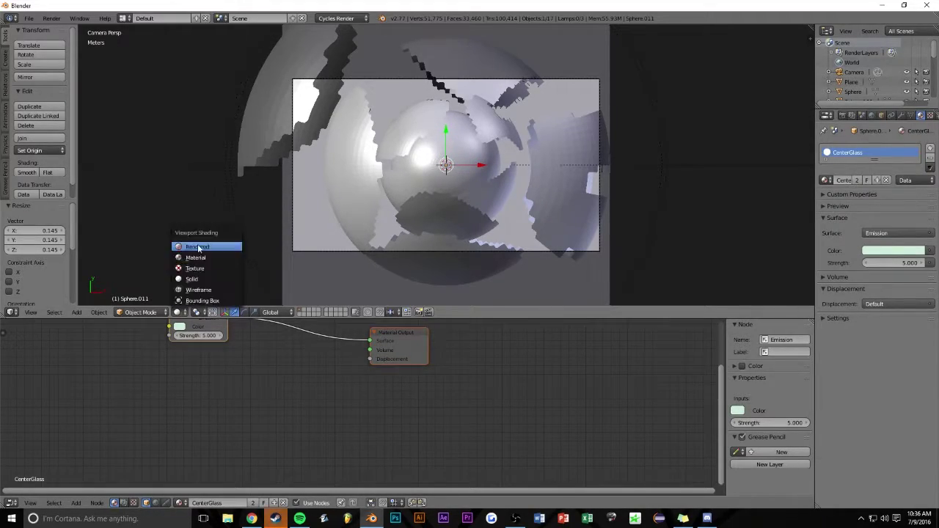
{"action": "left_click", "coordinate": [198, 248]}
{"action": "left_click", "coordinate": [894, 263]}
{"action": "type", "text": "0.5"}
{"action": "key", "text": "Return"}
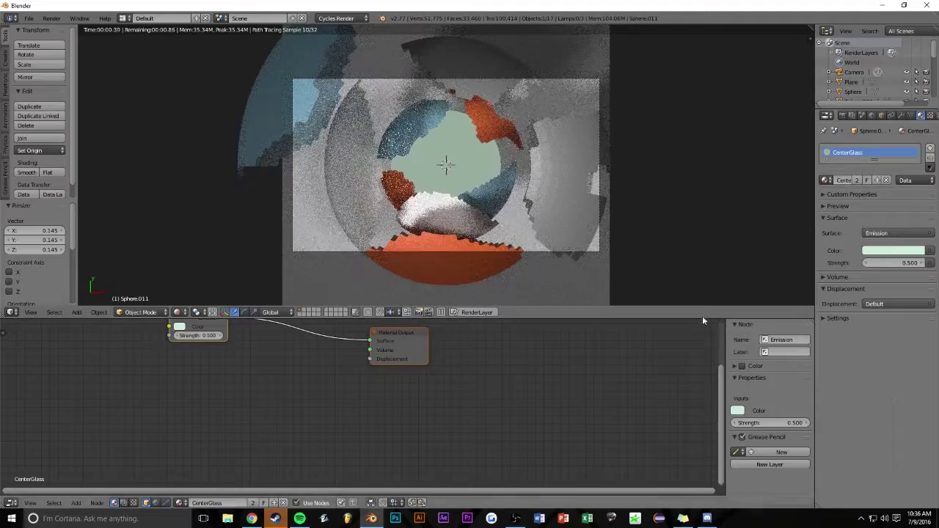
{"action": "scroll", "coordinate": [874, 69], "scroll_direction": "down", "scroll_amount": 5}
{"action": "key", "text": "shift+z"}
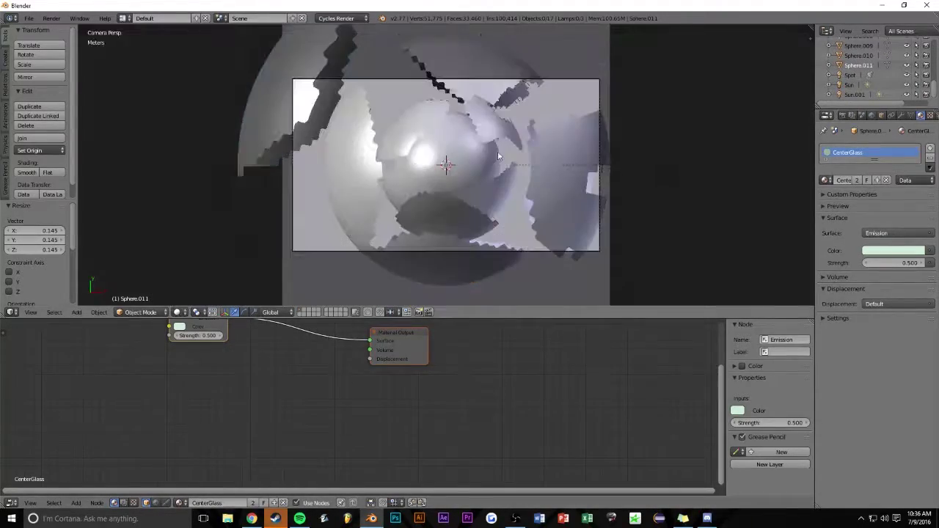
{"action": "key", "text": "Delete"}
{"action": "scroll", "coordinate": [433, 198], "scroll_direction": "down", "scroll_amount": 2}
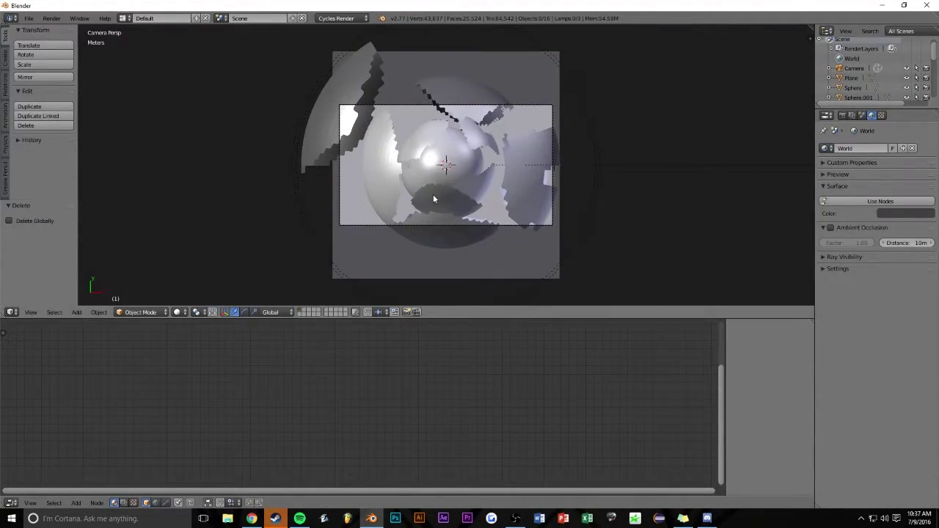
{"action": "left_click", "coordinate": [176, 312]}
{"action": "left_click", "coordinate": [207, 248]}
{"action": "right_click", "coordinate": [350, 170]}
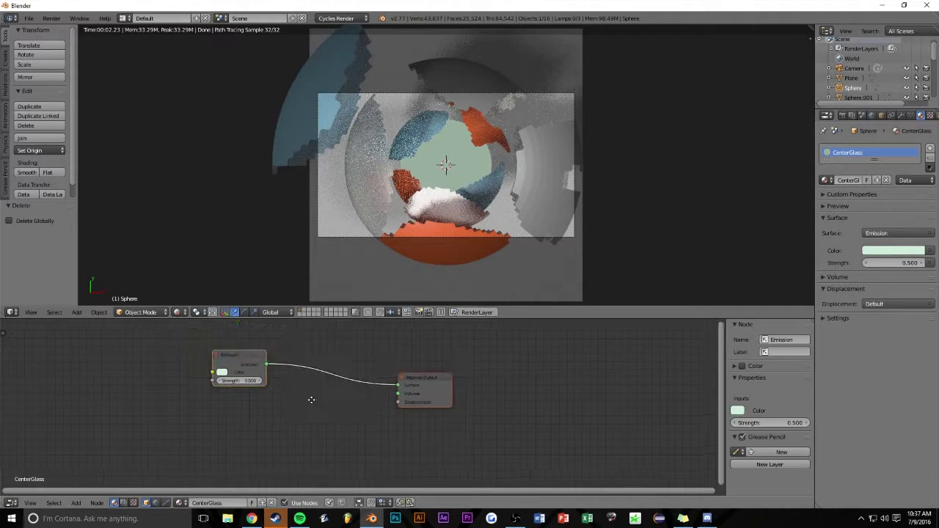
{"action": "key", "text": "shift+d"}
{"action": "right_click", "coordinate": [528, 356]}
{"action": "key", "text": "shift+z"}
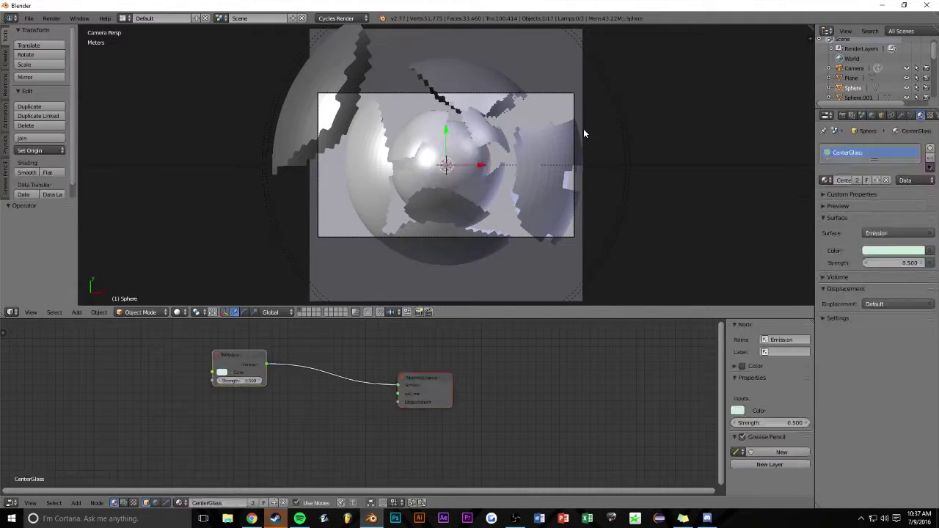
{"action": "right_click", "coordinate": [585, 134]}
{"action": "left_click", "coordinate": [176, 312]}
{"action": "left_click", "coordinate": [216, 243]}
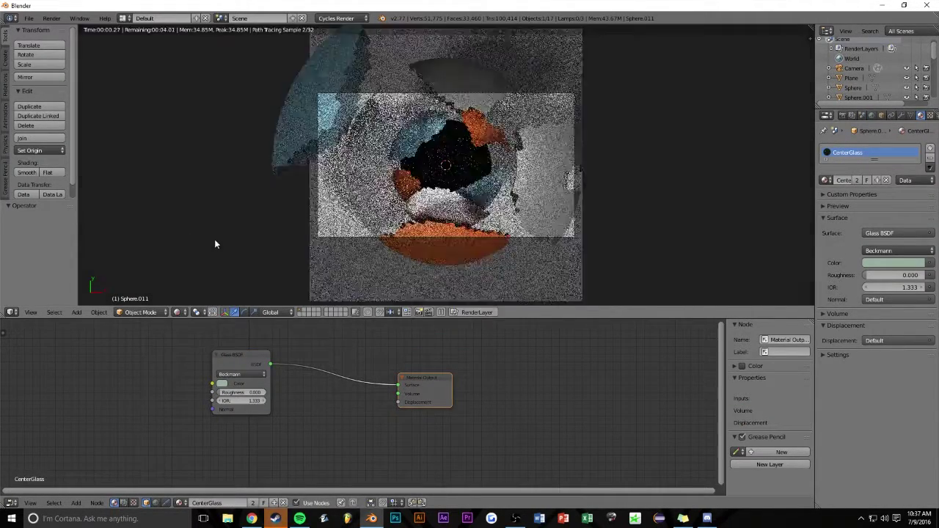
{"action": "key", "text": "shift+z"}
{"action": "right_click", "coordinate": [466, 158]}
{"action": "key", "text": "shift+d"}
{"action": "key", "text": "s"}
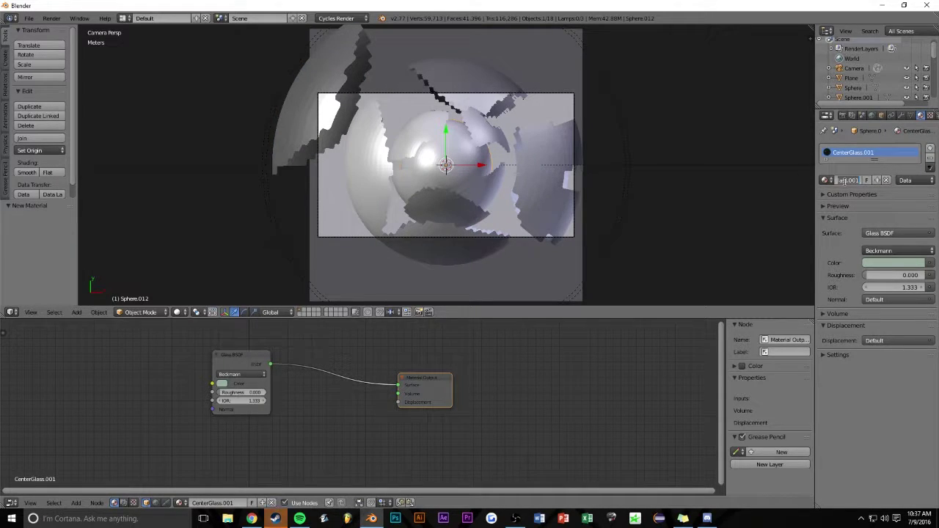
{"action": "left_click", "coordinate": [545, 153]}
{"action": "scroll", "coordinate": [410, 181], "scroll_direction": "up", "scroll_amount": 3}
{"action": "key", "text": "s"}
{"action": "left_click", "coordinate": [433, 171]}
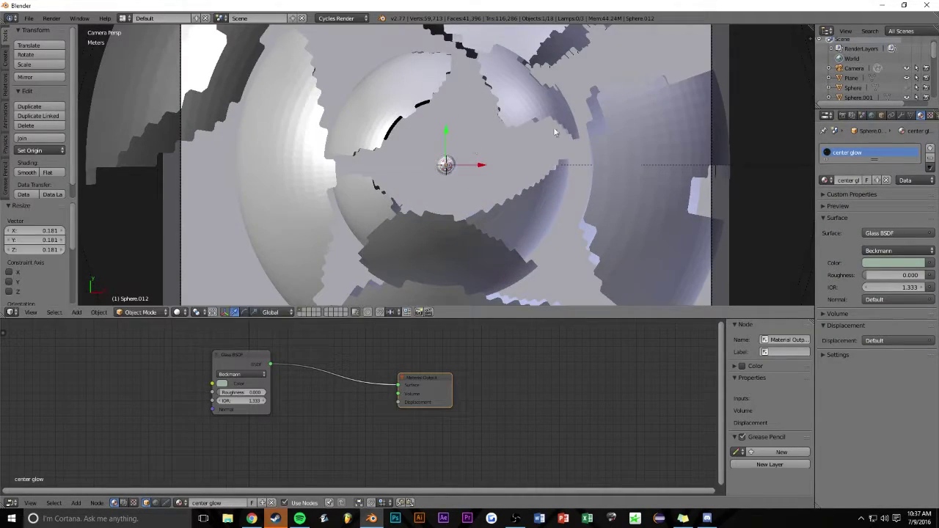
{"action": "scroll", "coordinate": [433, 170], "scroll_direction": "down", "scroll_amount": 3}
{"action": "left_click", "coordinate": [898, 233]}
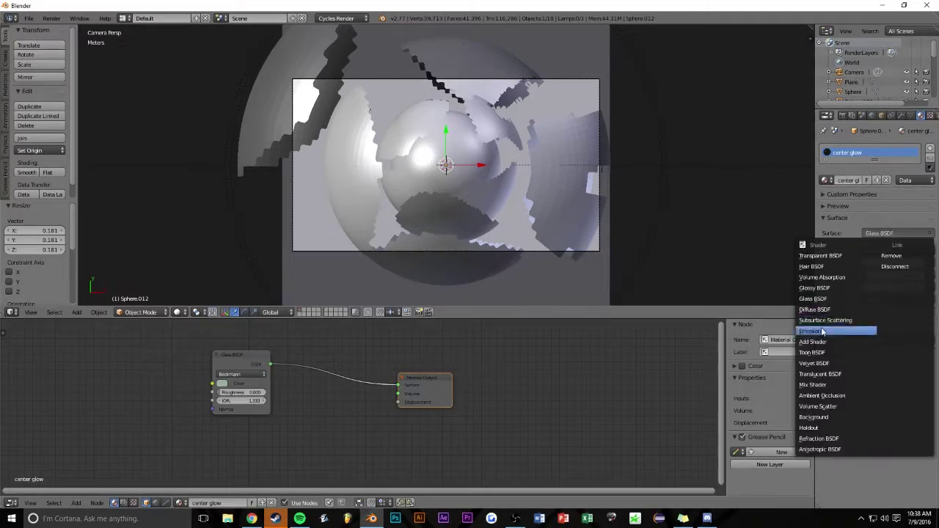
{"action": "left_click", "coordinate": [814, 330]}
{"action": "left_click", "coordinate": [176, 312]}
{"action": "left_click", "coordinate": [208, 245]}
{"action": "left_click", "coordinate": [868, 303]}
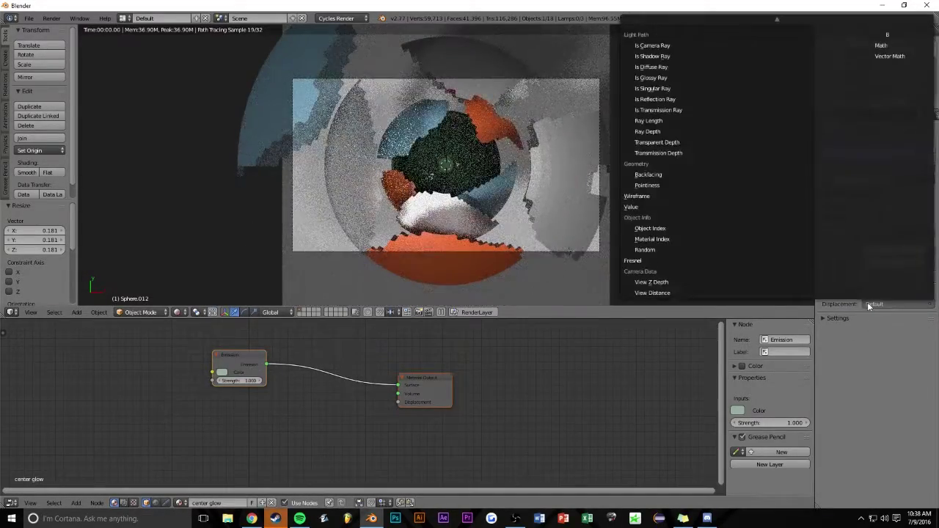
{"action": "left_click", "coordinate": [596, 66]}
{"action": "left_click", "coordinate": [896, 303]}
{"action": "left_click", "coordinate": [603, 120]}
{"action": "left_click", "coordinate": [896, 303]}
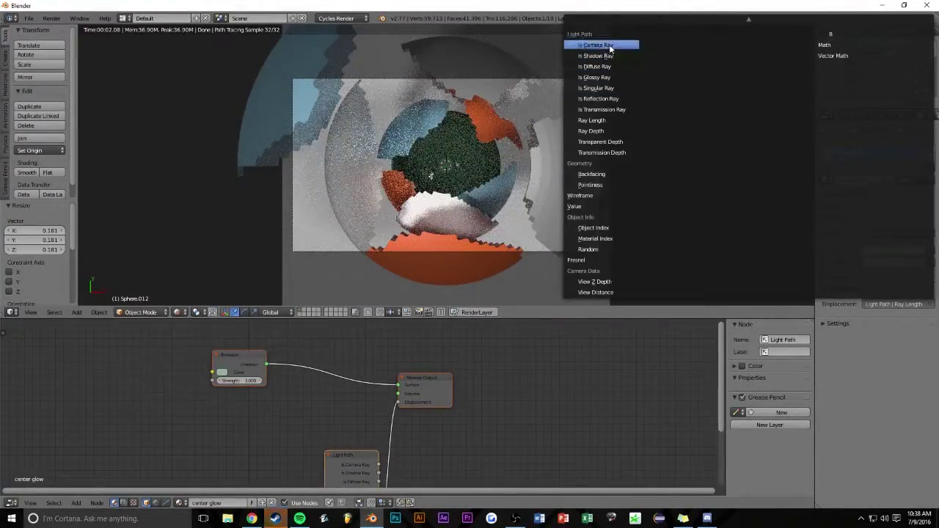
{"action": "left_click", "coordinate": [615, 151]}
{"action": "scroll", "coordinate": [468, 370], "scroll_direction": "down", "scroll_amount": 1}
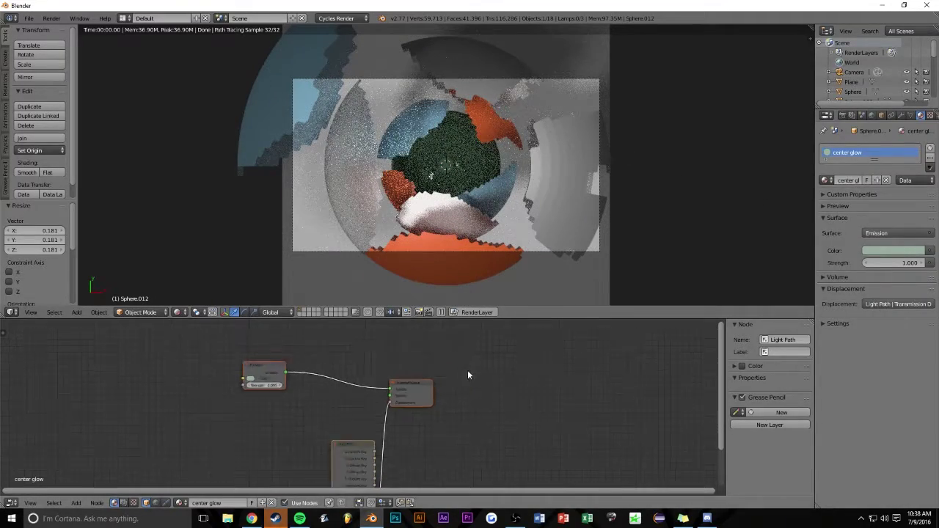
{"action": "left_click_drag", "start_coordinate": [367, 456], "coordinate": [299, 411]}
{"action": "middle_click_drag", "start_coordinate": [299, 410], "coordinate": [334, 374]}
{"action": "left_click_drag", "start_coordinate": [335, 373], "coordinate": [431, 365]}
{"action": "key", "text": "shift+z"}
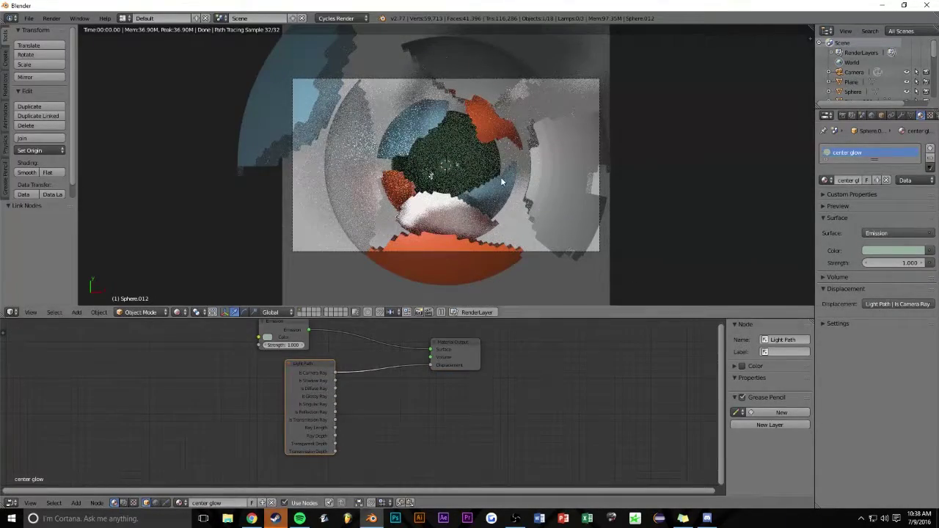
{"action": "key", "text": "Delete"}
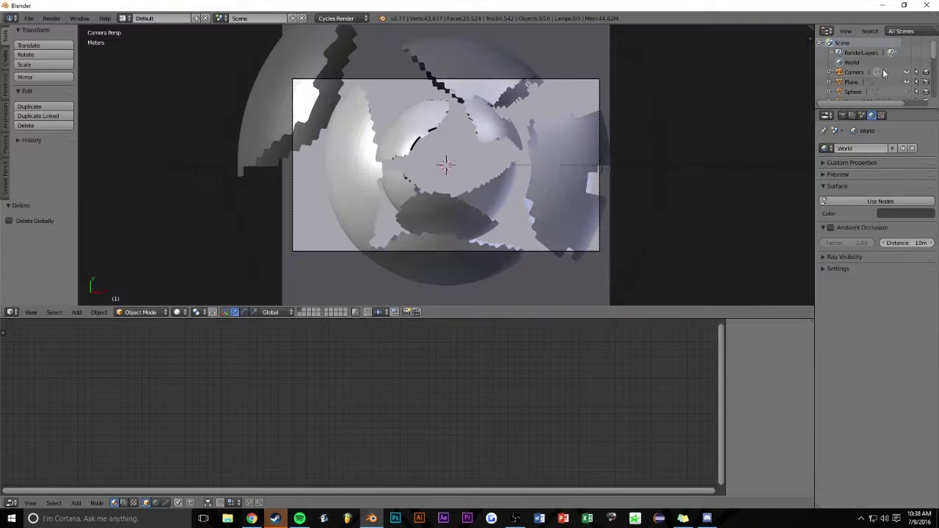
{"action": "key", "text": "shift+z"}
Choose a soft round brush preset and zoom in on the sphere.
{"action": "left_click", "coordinate": [842, 115]}
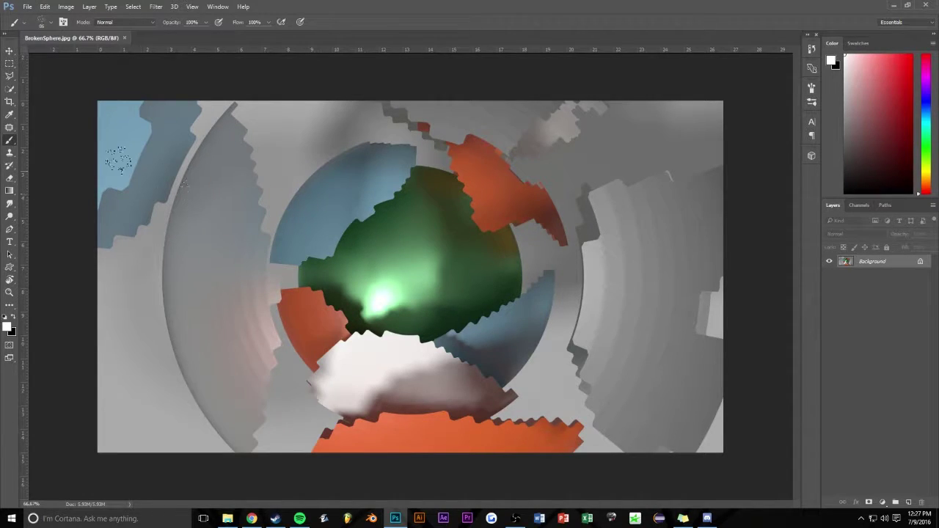
{"action": "right_click", "coordinate": [492, 203]}
{"action": "left_click", "coordinate": [571, 270]}
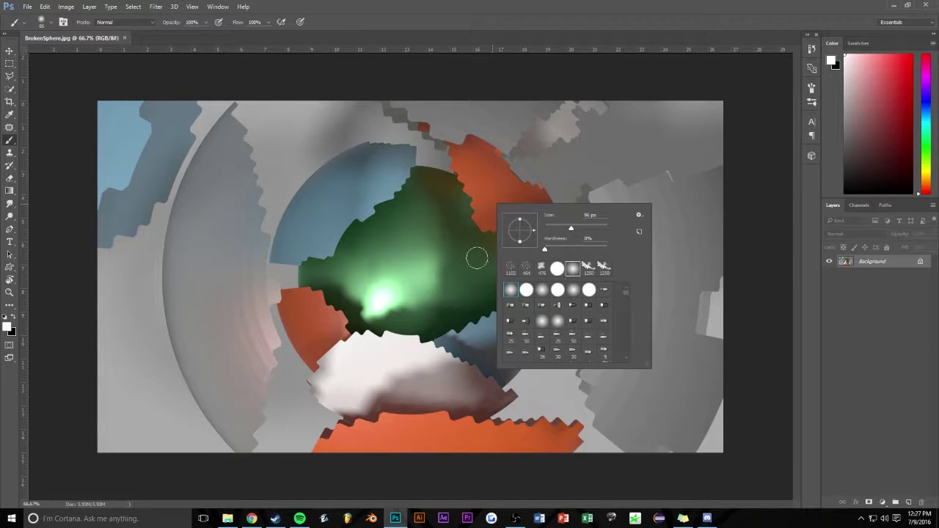
{"action": "left_click", "coordinate": [342, 12]}
{"action": "scroll", "coordinate": [405, 206], "scroll_direction": "up", "scroll_amount": 2, "text": "alt"}
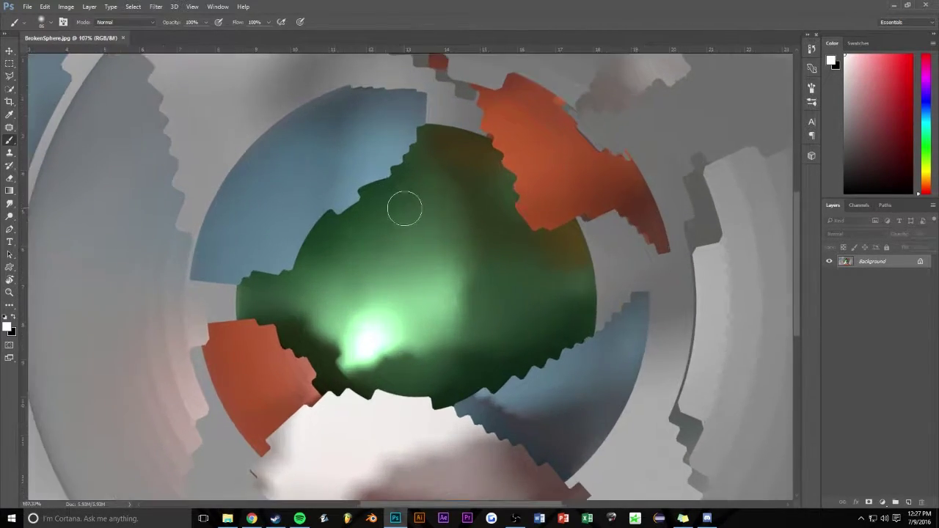
{"action": "scroll", "coordinate": [415, 212], "scroll_direction": "up", "scroll_amount": 1, "text": "alt"}
{"action": "scroll", "coordinate": [423, 232], "scroll_direction": "up", "scroll_amount": 1, "text": "alt"}
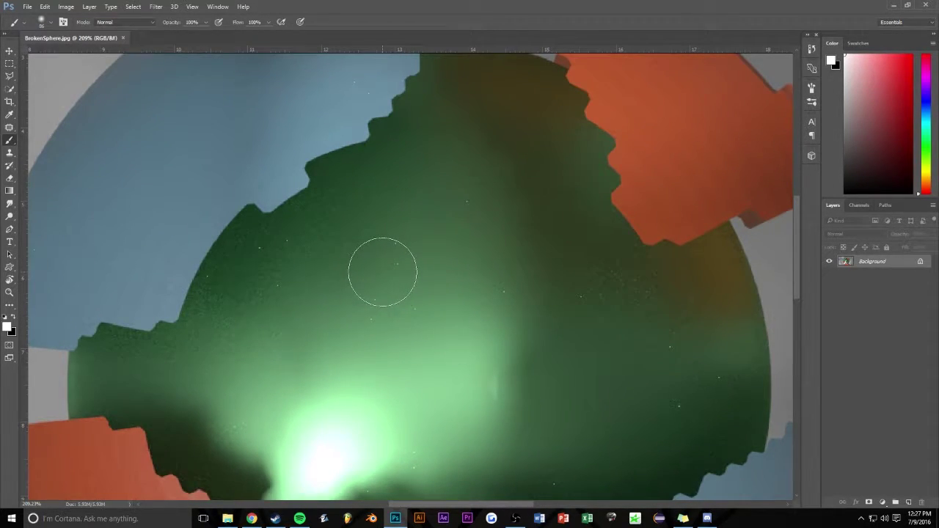
Undo the stray white brush spot and sample the sphere's dark green.
{"action": "left_click_drag", "start_coordinate": [391, 263], "coordinate": [396, 253]}
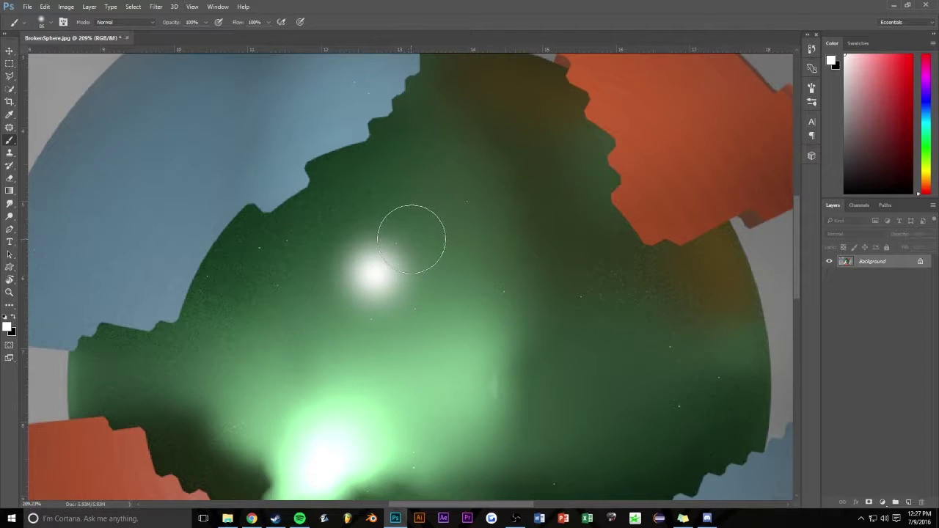
{"action": "key", "text": "ctrl+z"}
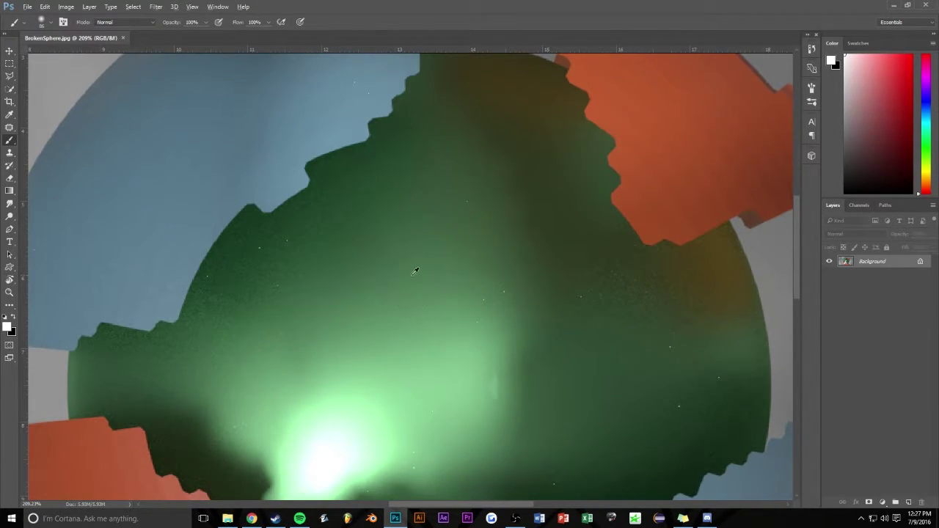
{"action": "left_click", "coordinate": [414, 271], "text": "alt"}
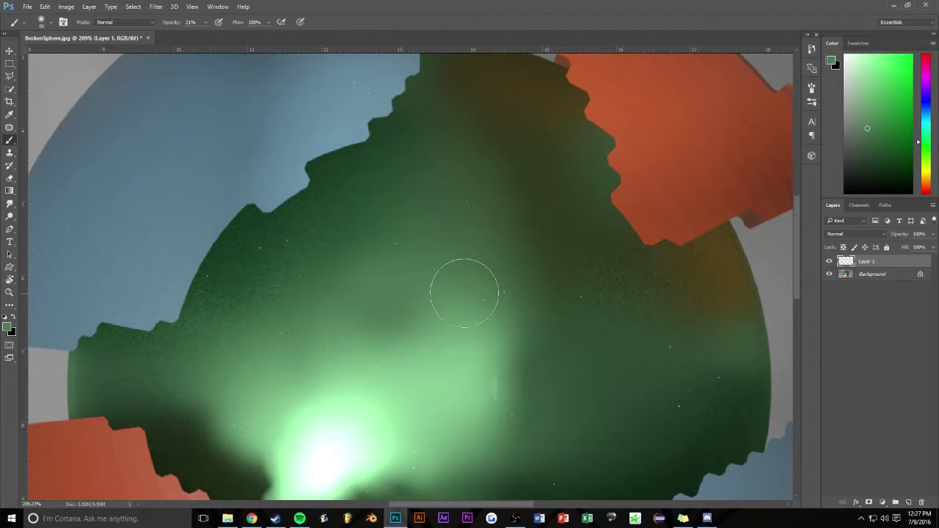
Zoom in on the sphere and sample a darker green from it.
{"action": "scroll", "coordinate": [443, 303], "scroll_direction": "down", "scroll_amount": 3, "text": "alt"}
{"action": "scroll", "coordinate": [488, 310], "scroll_direction": "down", "scroll_amount": 3, "text": "alt"}
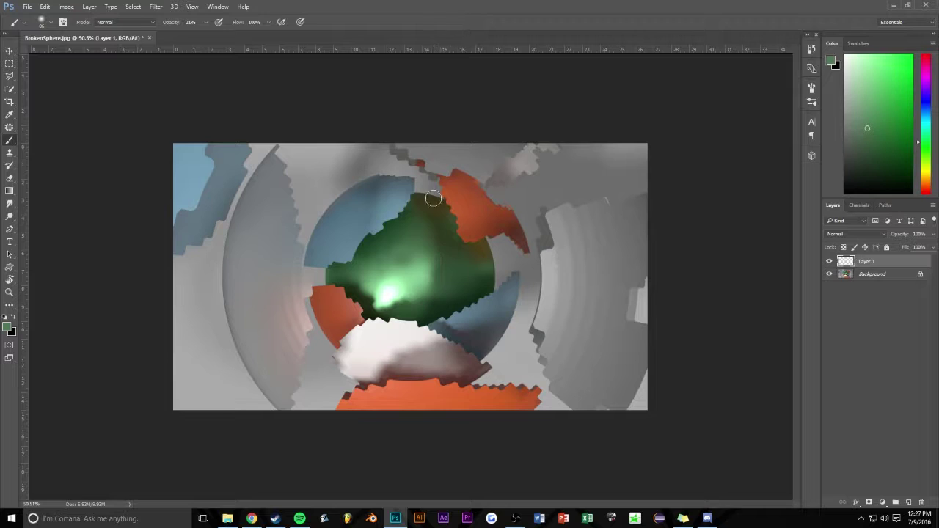
{"action": "scroll", "coordinate": [429, 204], "scroll_direction": "up", "scroll_amount": 2, "text": "alt"}
{"action": "scroll", "coordinate": [411, 242], "scroll_direction": "up", "scroll_amount": 3, "text": "alt"}
{"action": "scroll", "coordinate": [419, 232], "scroll_direction": "up", "scroll_amount": 2, "text": "alt"}
{"action": "scroll", "coordinate": [419, 232], "scroll_direction": "up", "scroll_amount": 1, "text": "alt"}
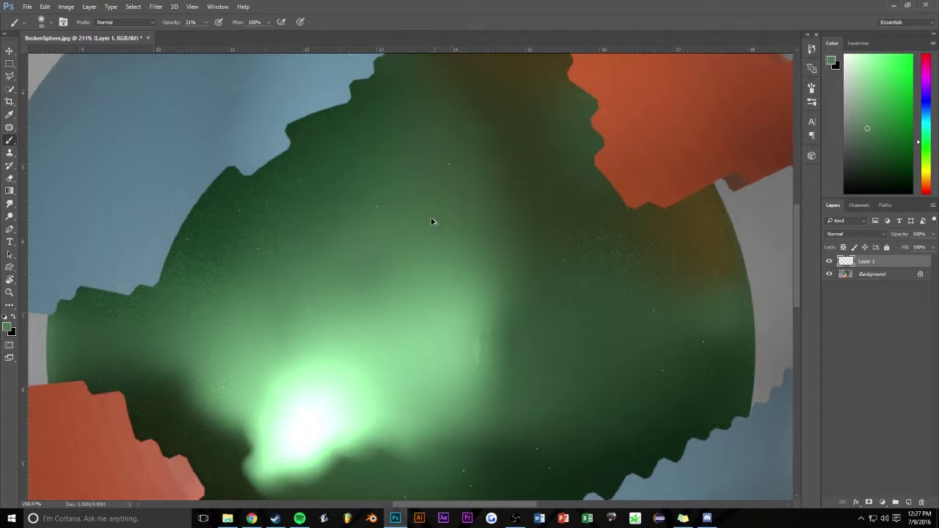
{"action": "left_click", "coordinate": [359, 180], "text": "alt"}
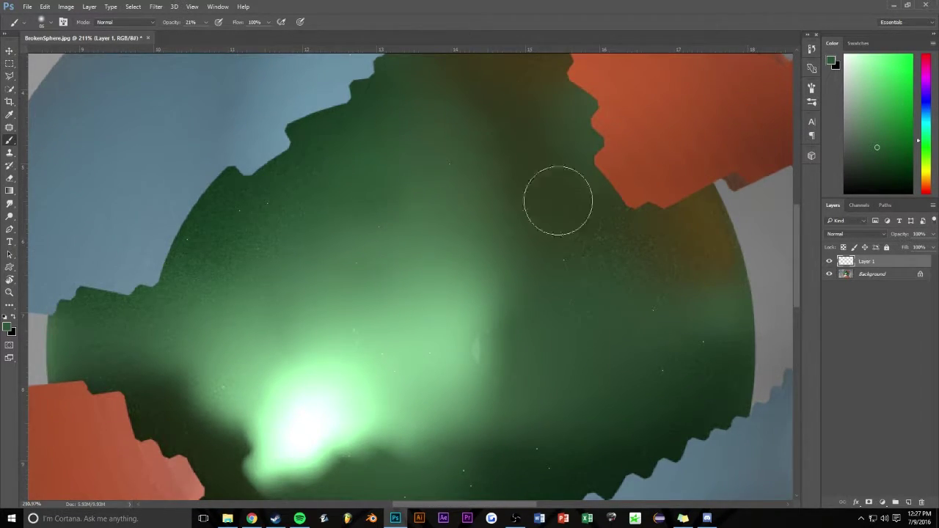
Sample a yellow-green tone and paint it over the sphere's right side at 21% opacity.
{"action": "scroll", "coordinate": [433, 220], "scroll_direction": "down", "scroll_amount": 3, "text": "alt"}
{"action": "scroll", "coordinate": [488, 235], "scroll_direction": "down", "scroll_amount": 2, "text": "alt"}
{"action": "scroll", "coordinate": [454, 248], "scroll_direction": "down", "scroll_amount": 1, "text": "alt"}
{"action": "scroll", "coordinate": [454, 248], "scroll_direction": "down", "scroll_amount": 2, "text": "alt"}
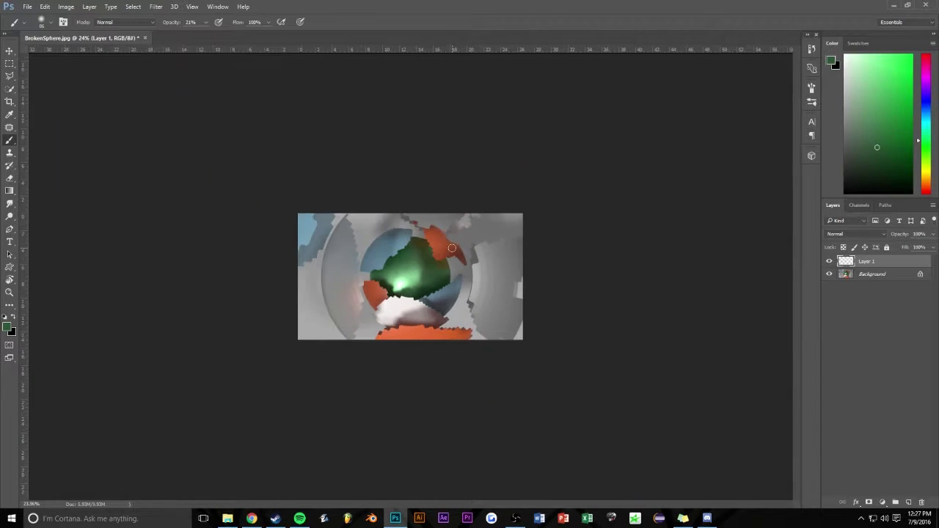
{"action": "scroll", "coordinate": [451, 248], "scroll_direction": "up", "scroll_amount": 1, "text": "alt"}
{"action": "scroll", "coordinate": [450, 248], "scroll_direction": "up", "scroll_amount": 2, "text": "alt"}
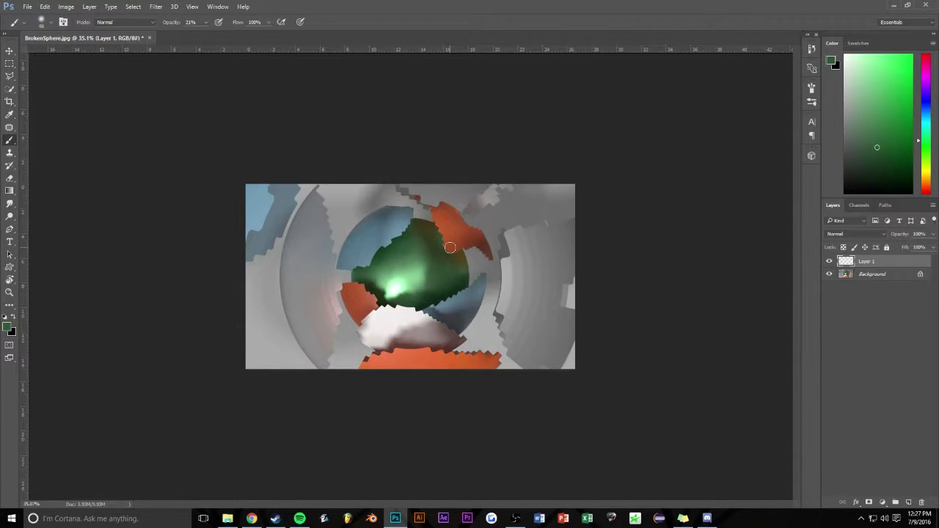
{"action": "scroll", "coordinate": [450, 247], "scroll_direction": "up", "scroll_amount": 1, "text": "alt"}
{"action": "scroll", "coordinate": [450, 247], "scroll_direction": "up", "scroll_amount": 2, "text": "alt"}
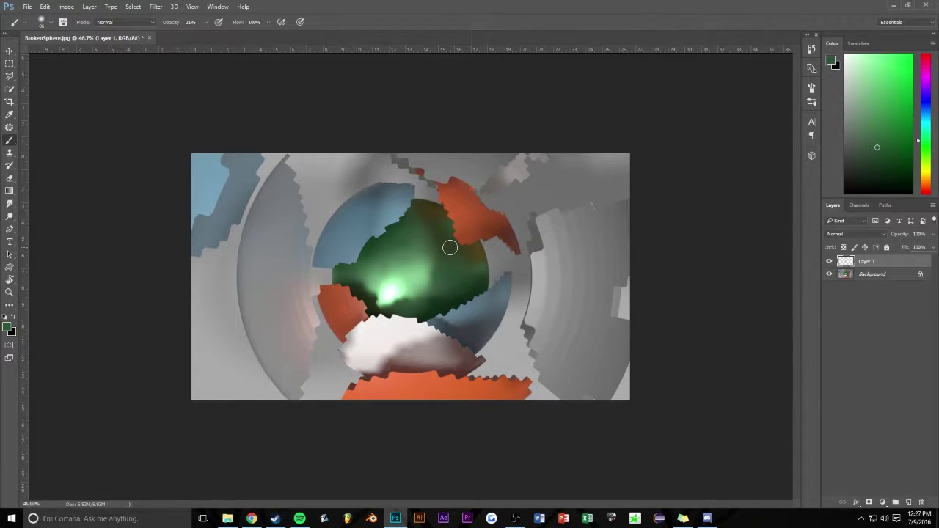
{"action": "scroll", "coordinate": [450, 247], "scroll_direction": "up", "scroll_amount": 1, "text": "alt"}
{"action": "scroll", "coordinate": [488, 252], "scroll_direction": "up", "scroll_amount": 2, "text": "alt"}
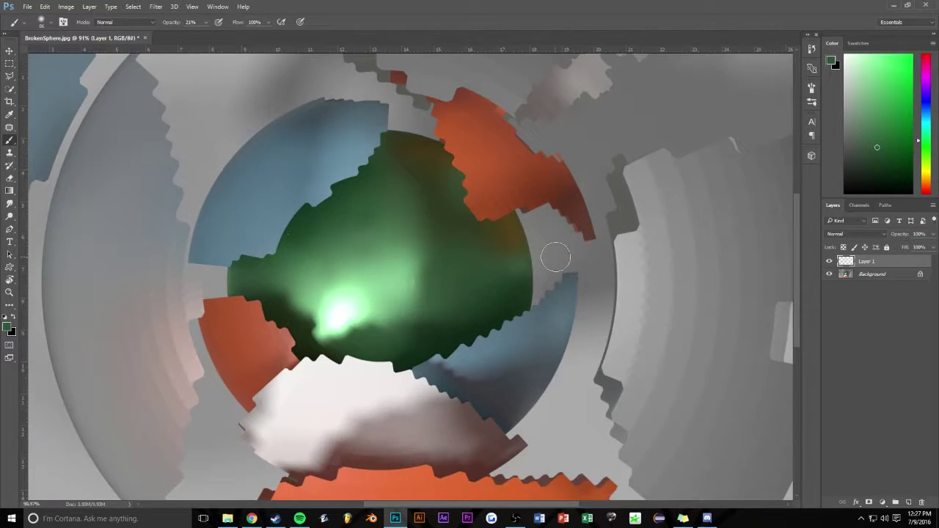
{"action": "scroll", "coordinate": [555, 256], "scroll_direction": "up", "scroll_amount": 2, "text": "alt"}
{"action": "scroll", "coordinate": [562, 258], "scroll_direction": "up", "scroll_amount": 2, "text": "alt"}
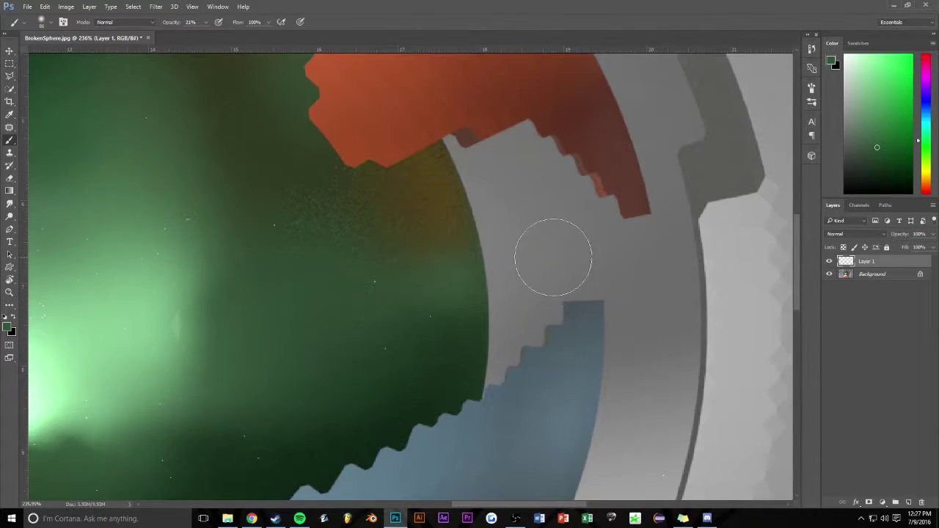
{"action": "left_click", "coordinate": [417, 260], "text": "alt"}
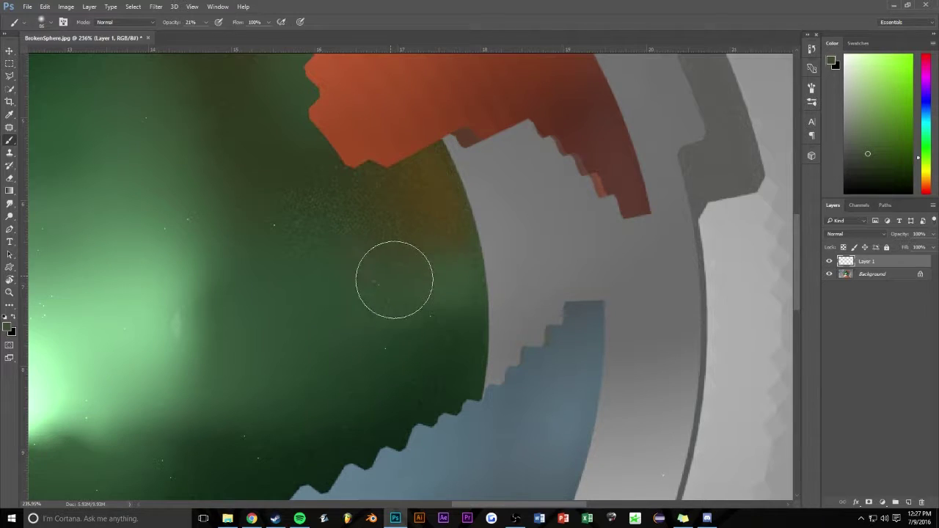
{"action": "mouse_move", "coordinate": [394, 268]}
{"action": "left_mouse_down"}
{"action": "mouse_move", "coordinate": [404, 272]}
{"action": "mouse_move", "coordinate": [404, 329]}
{"action": "mouse_move", "coordinate": [447, 329]}
{"action": "mouse_move", "coordinate": [431, 320]}
{"action": "mouse_move", "coordinate": [380, 329]}
{"action": "mouse_move", "coordinate": [384, 341]}
{"action": "left_mouse_up"}
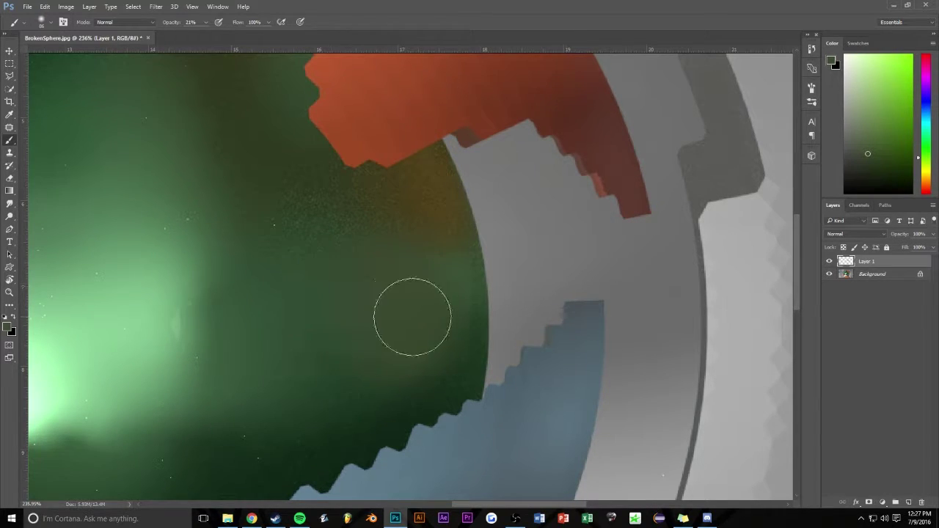
Switch to the Smudge tool at 23% strength.
{"action": "scroll", "coordinate": [440, 316], "scroll_direction": "down", "scroll_amount": 3, "text": "alt"}
{"action": "scroll", "coordinate": [486, 310], "scroll_direction": "down", "scroll_amount": 2, "text": "alt"}
{"action": "scroll", "coordinate": [488, 330], "scroll_direction": "down", "scroll_amount": 2, "text": "alt"}
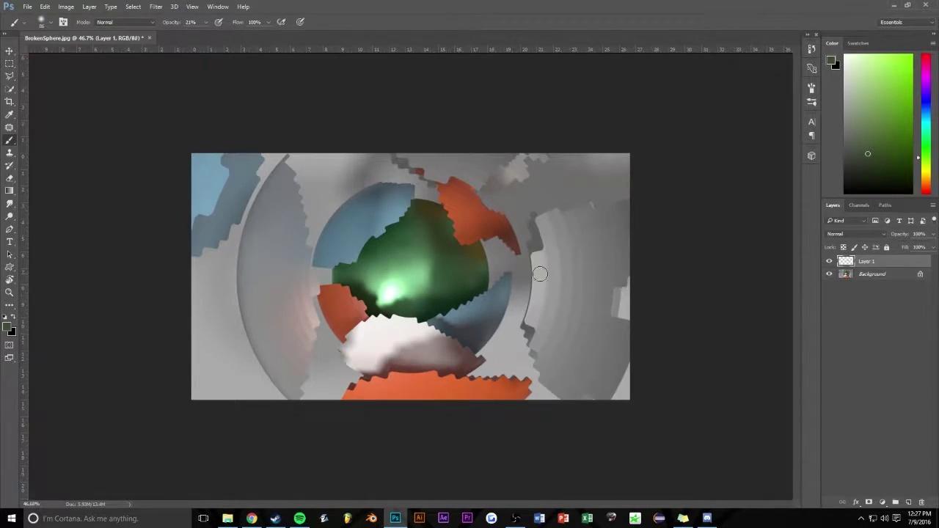
{"action": "scroll", "coordinate": [543, 274], "scroll_direction": "up", "scroll_amount": 3, "text": "alt"}
{"action": "scroll", "coordinate": [586, 256], "scroll_direction": "up", "scroll_amount": 2, "text": "alt"}
{"action": "scroll", "coordinate": [558, 267], "scroll_direction": "up", "scroll_amount": 2, "text": "alt"}
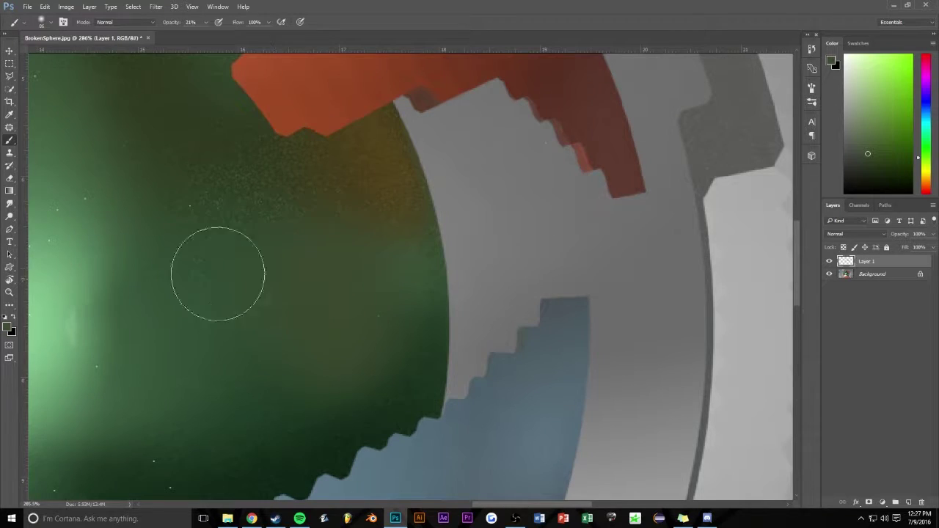
{"action": "left_click", "coordinate": [9, 203]}
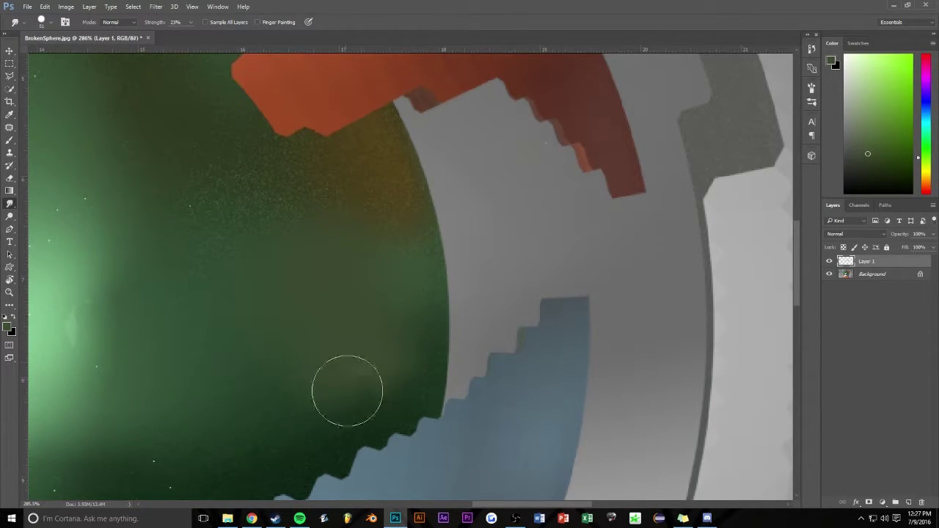
Smudge the olive and green tones along the sphere's darker right edge at 23% strength.
{"action": "mouse_move", "coordinate": [371, 295]}
{"action": "left_mouse_down"}
{"action": "mouse_move", "coordinate": [334, 437]}
{"action": "mouse_move", "coordinate": [331, 222]}
{"action": "mouse_move", "coordinate": [293, 213]}
{"action": "mouse_move", "coordinate": [321, 212]}
{"action": "mouse_move", "coordinate": [362, 189]}
{"action": "mouse_move", "coordinate": [398, 210]}
{"action": "left_mouse_up"}
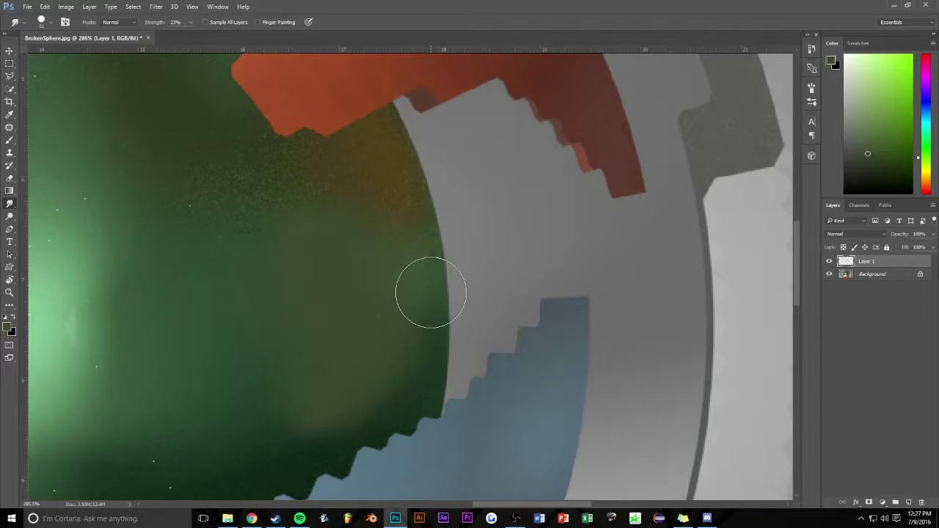
{"action": "left_click_drag", "start_coordinate": [424, 292], "coordinate": [274, 308], "text": "ctrl"}
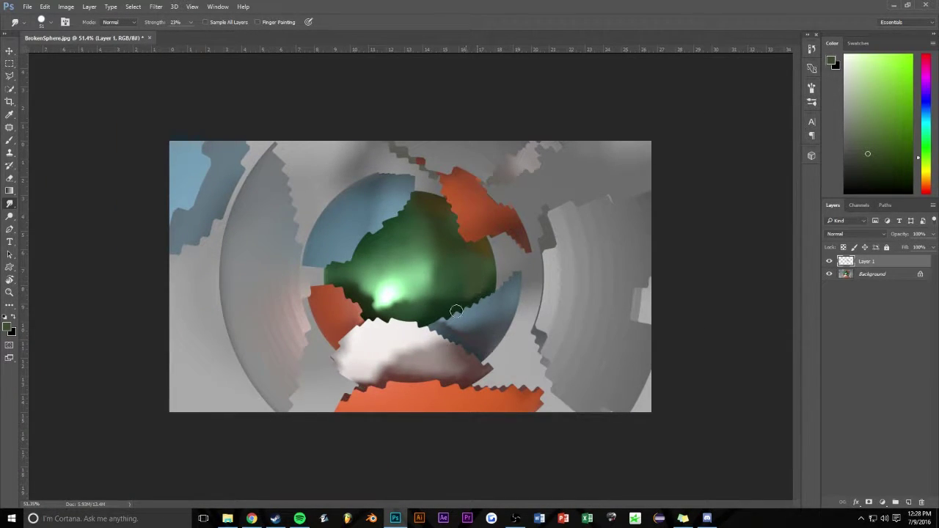
{"action": "right_click", "coordinate": [472, 276]}
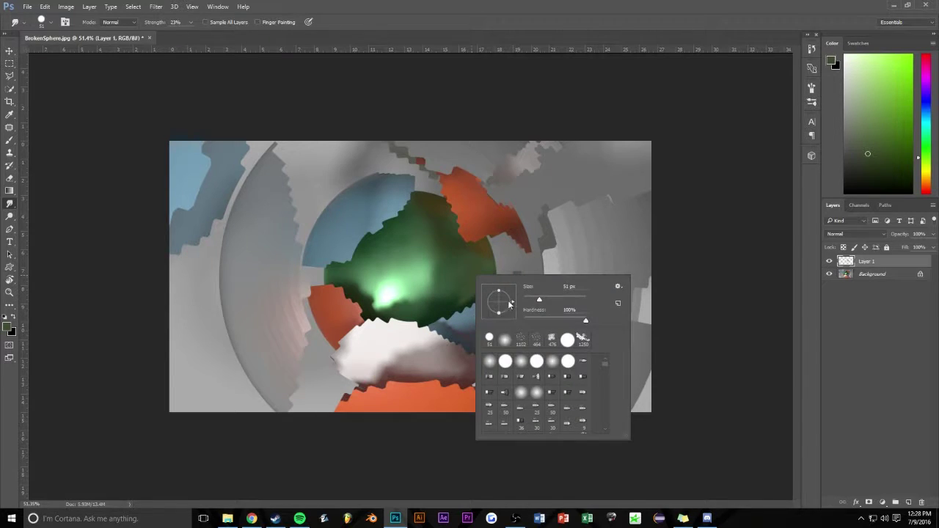
{"action": "left_click", "coordinate": [475, 264]}
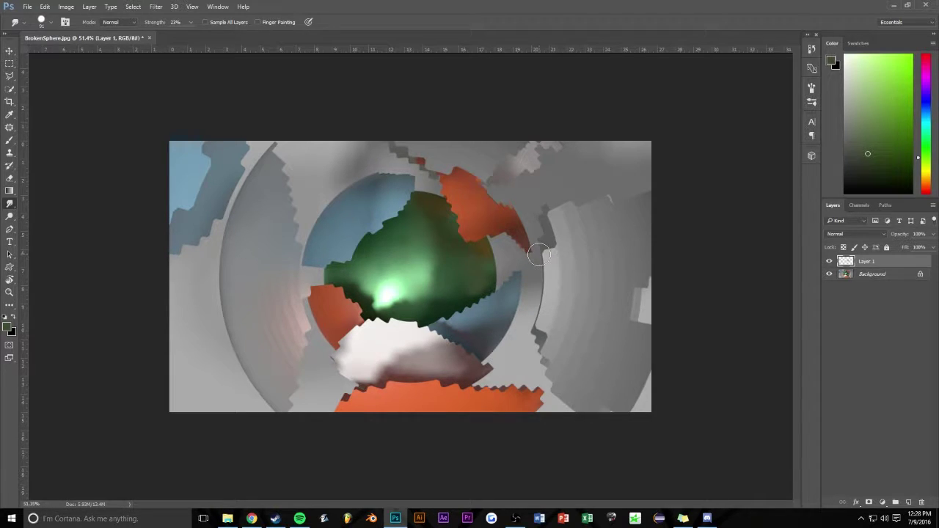
Delete Layer 1, confirming the deletion prompt.
{"action": "left_click", "coordinate": [921, 504]}
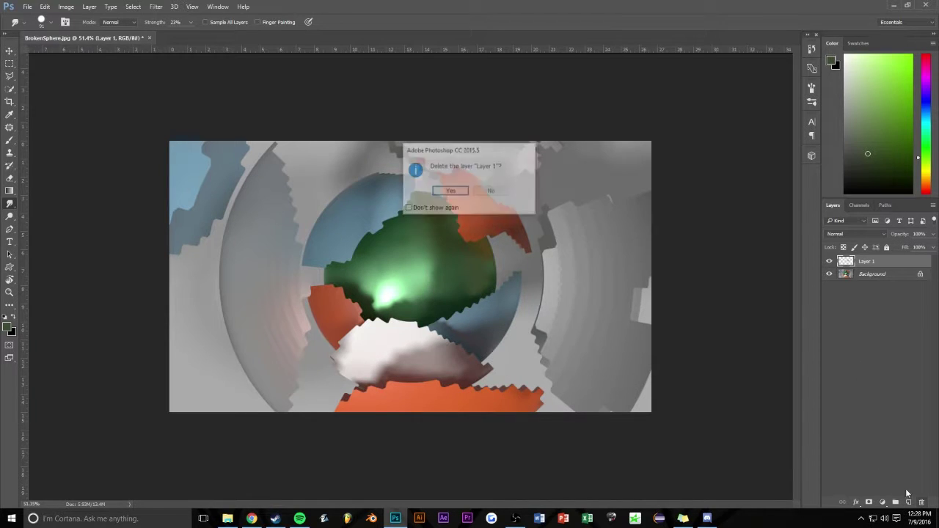
{"action": "left_click", "coordinate": [450, 190]}
{"action": "scroll", "coordinate": [397, 216], "scroll_direction": "up", "scroll_amount": 1, "text": "alt"}
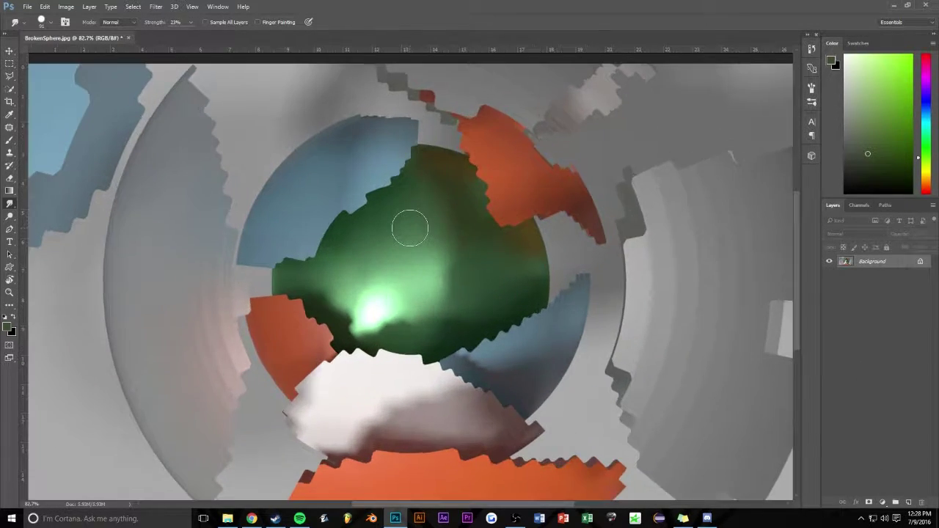
{"action": "scroll", "coordinate": [411, 229], "scroll_direction": "up", "scroll_amount": 1, "text": "alt"}
{"action": "scroll", "coordinate": [410, 228], "scroll_direction": "down", "scroll_amount": 1, "text": "alt"}
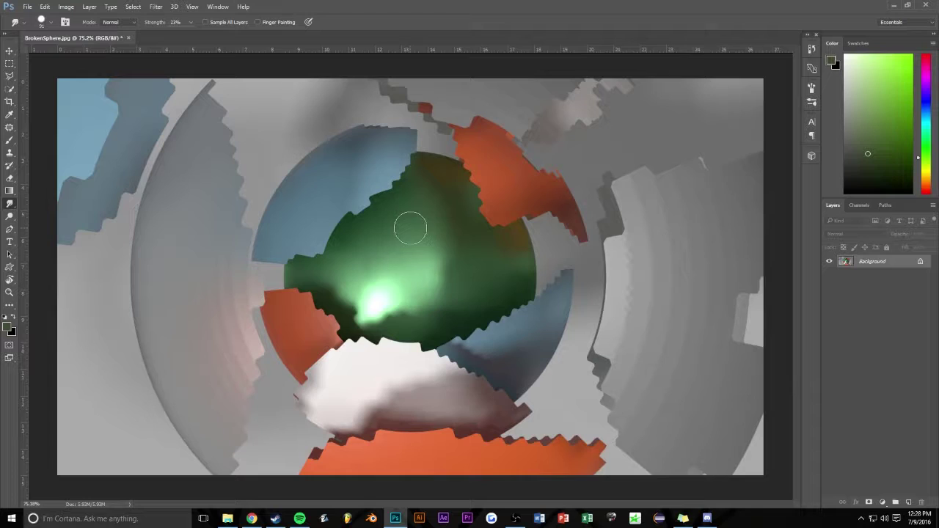
Add a new empty layer, delete it again, and bring up the adjustment layer list.
{"action": "left_click", "coordinate": [908, 502]}
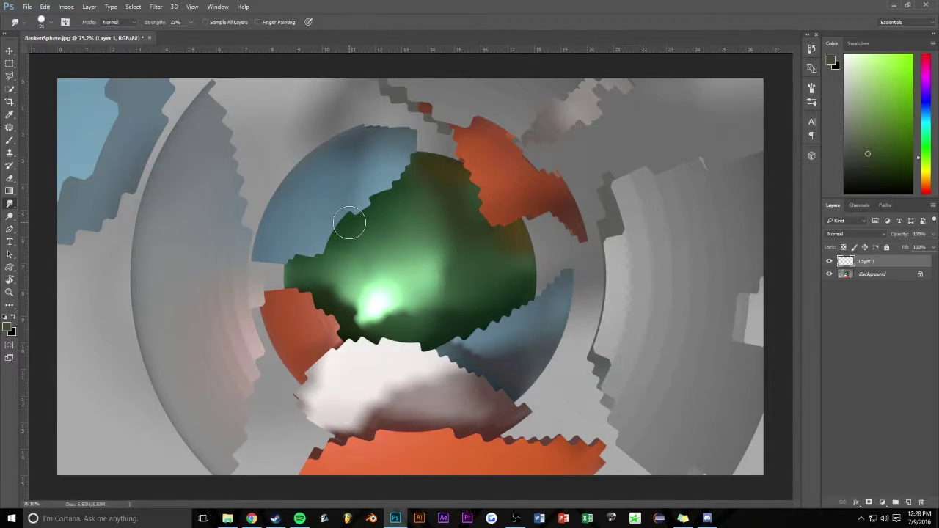
{"action": "scroll", "coordinate": [252, 220], "scroll_direction": "down", "scroll_amount": 2, "text": "alt"}
{"action": "scroll", "coordinate": [251, 221], "scroll_direction": "down", "scroll_amount": 1, "text": "alt"}
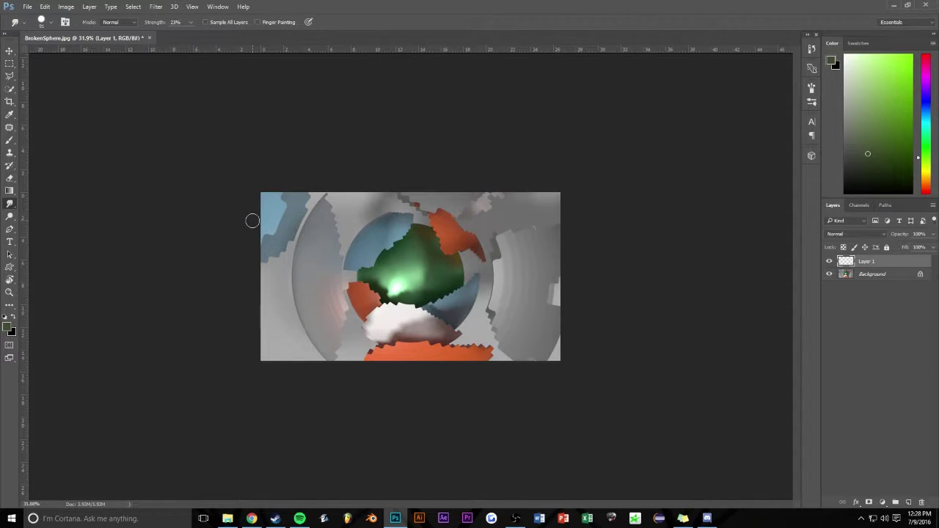
{"action": "scroll", "coordinate": [251, 220], "scroll_direction": "up", "scroll_amount": 1, "text": "alt"}
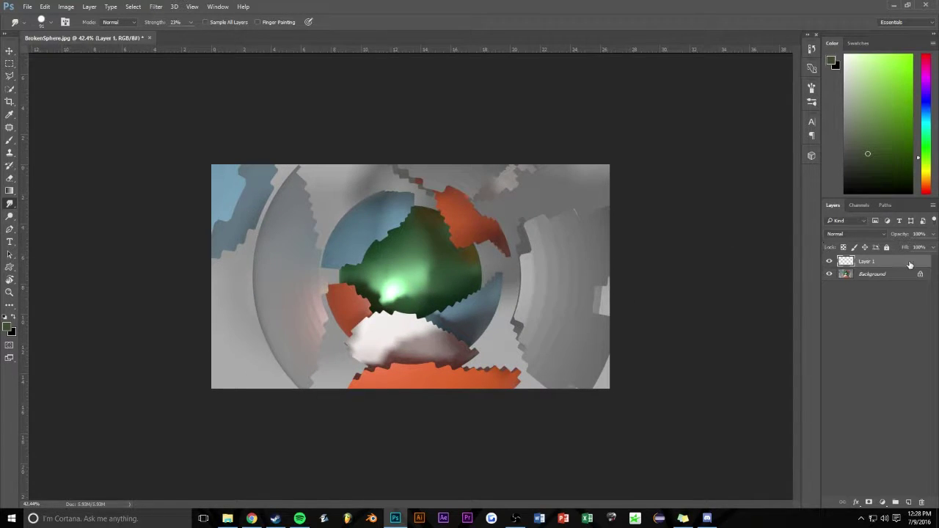
{"action": "key", "text": "Delete"}
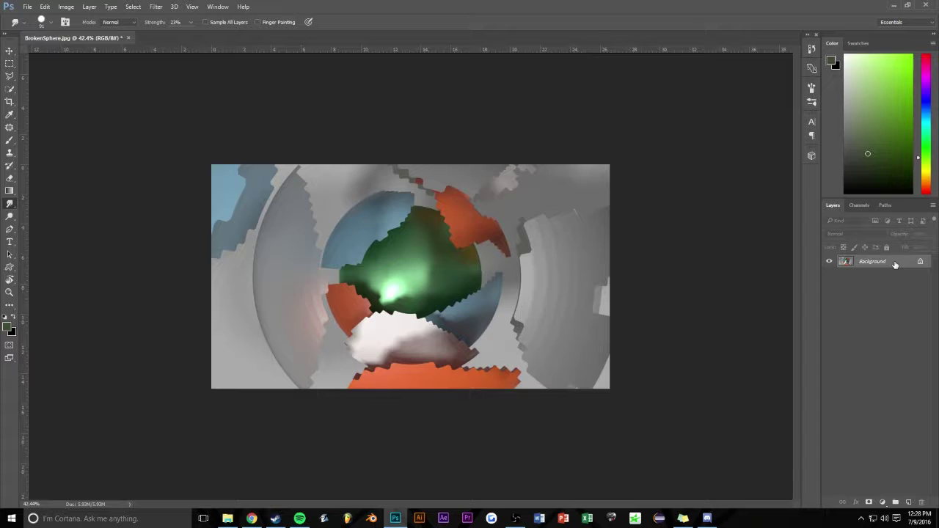
{"action": "left_click", "coordinate": [888, 502]}
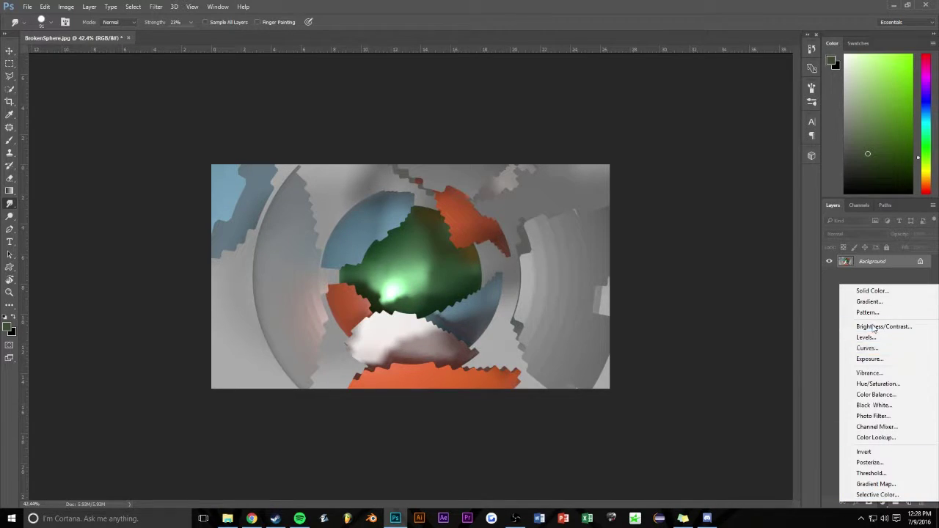
Add a Curves layer, pulling shadows down and highlights up into an S-curve.
{"action": "left_click", "coordinate": [866, 348]}
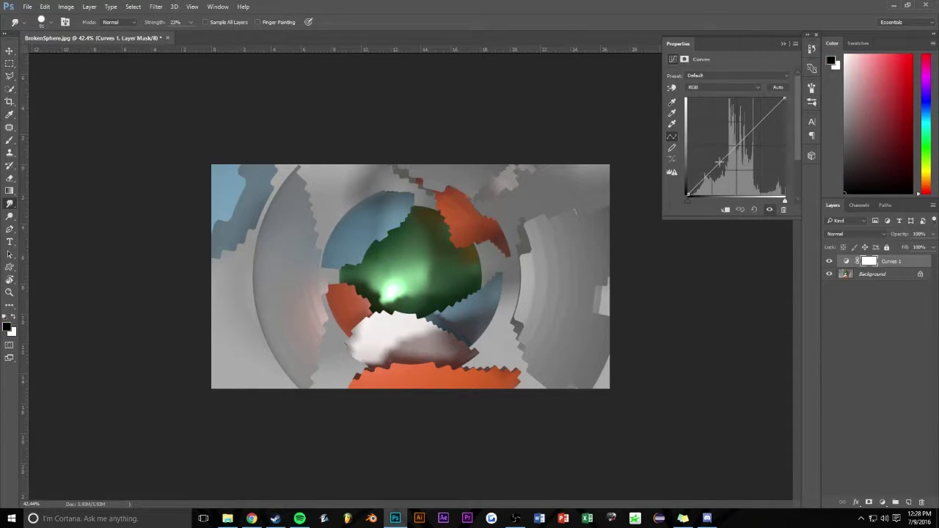
{"action": "left_click_drag", "start_coordinate": [720, 163], "coordinate": [722, 172]}
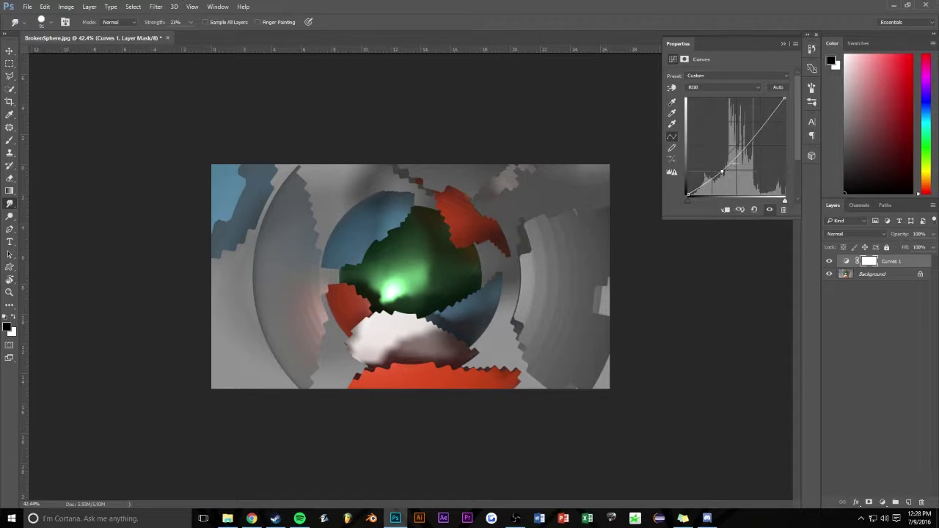
{"action": "left_click_drag", "start_coordinate": [762, 127], "coordinate": [756, 118]}
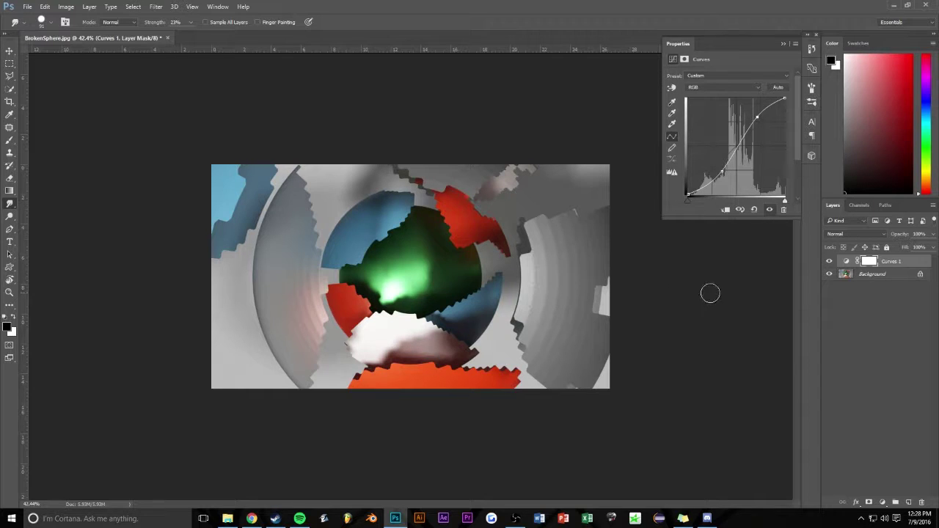
{"action": "left_click", "coordinate": [783, 43]}
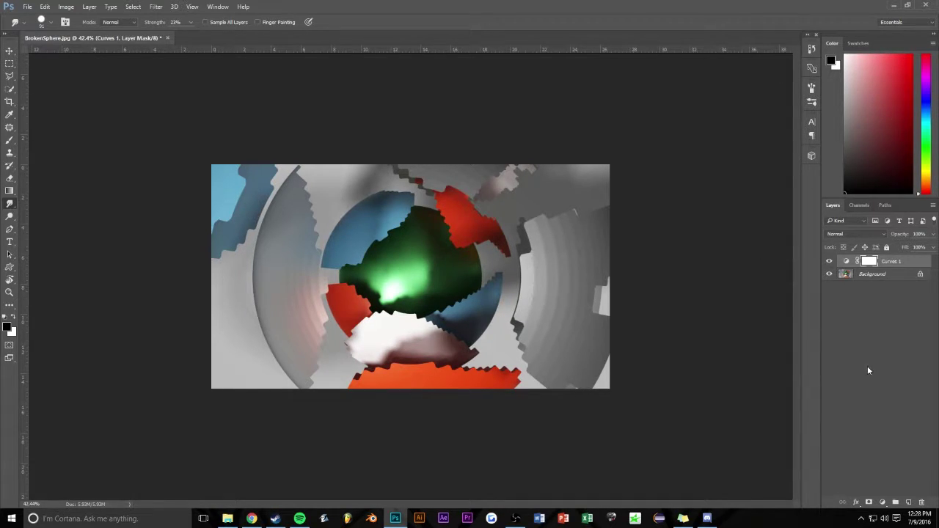
Add a Gradient fill layer whose left colour stop is black, fading to transparent.
{"action": "left_click", "coordinate": [882, 502]}
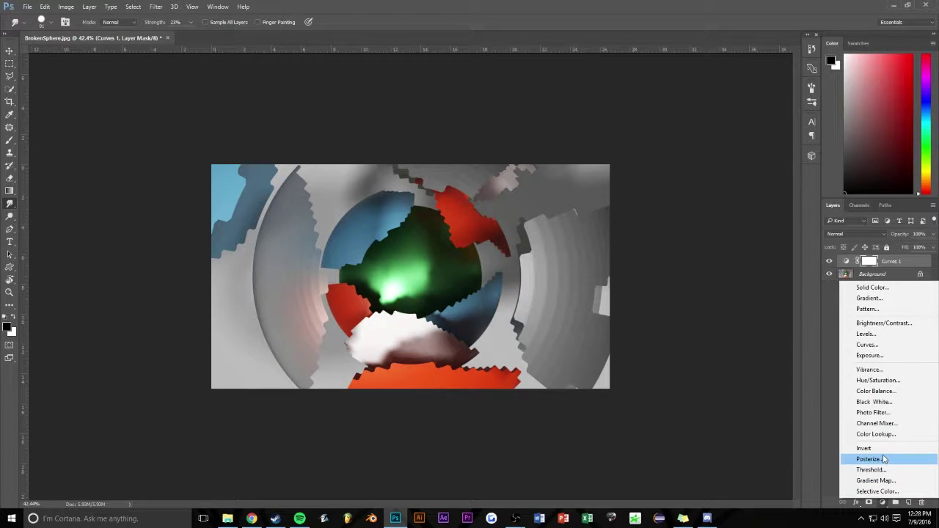
{"action": "left_click", "coordinate": [869, 298]}
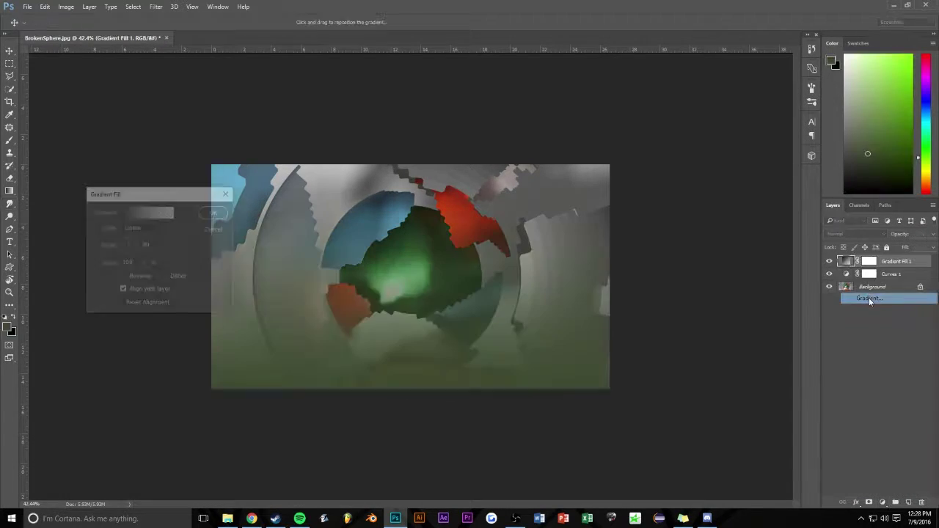
{"action": "left_click", "coordinate": [140, 213]}
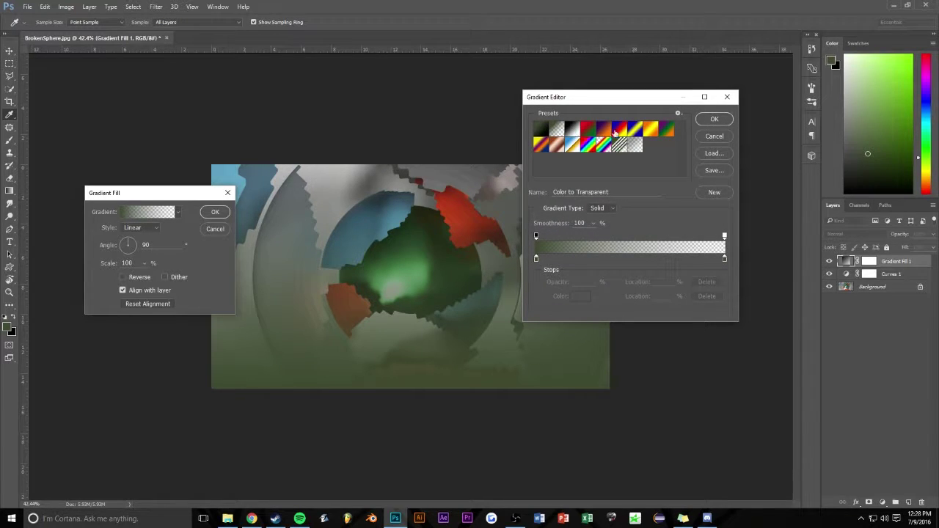
{"action": "left_click", "coordinate": [535, 258]}
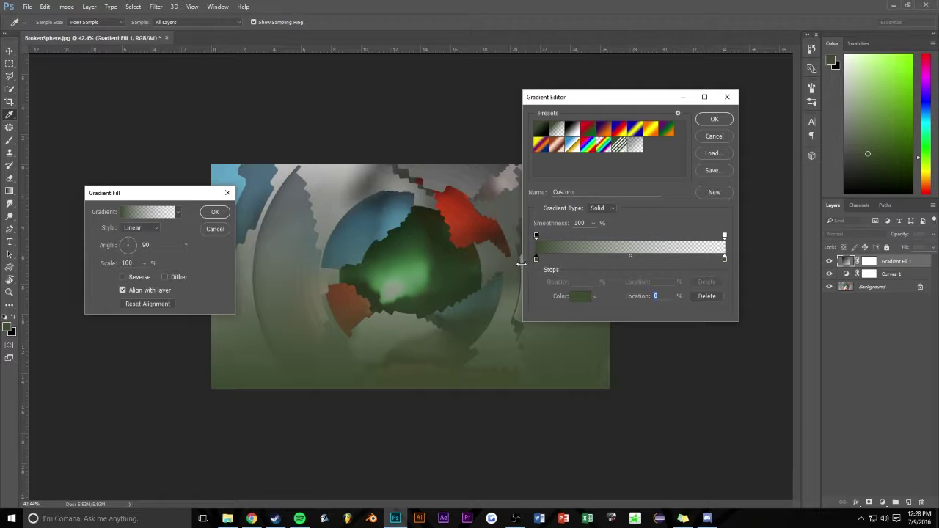
{"action": "left_click", "coordinate": [581, 296]}
{"action": "left_click_drag", "start_coordinate": [610, 217], "coordinate": [566, 266]}
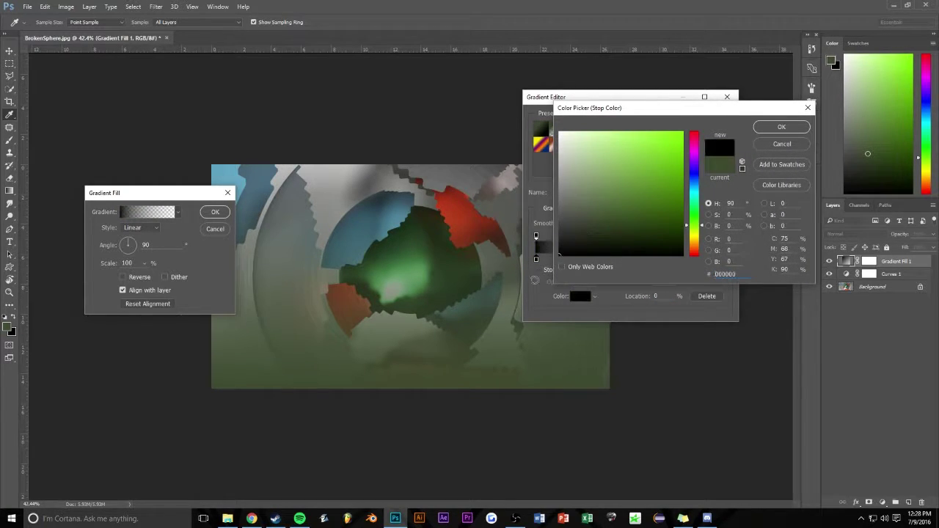
{"action": "left_click", "coordinate": [782, 127]}
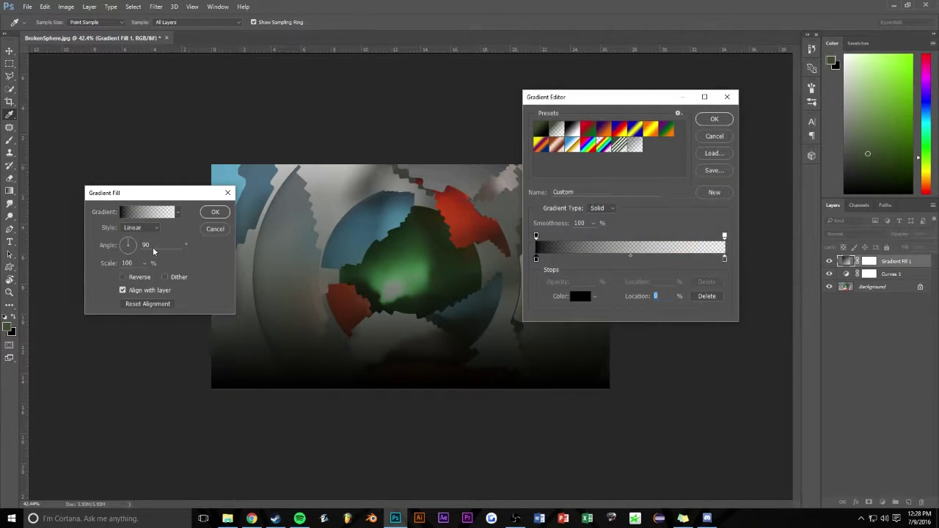
{"action": "left_click", "coordinate": [714, 119]}
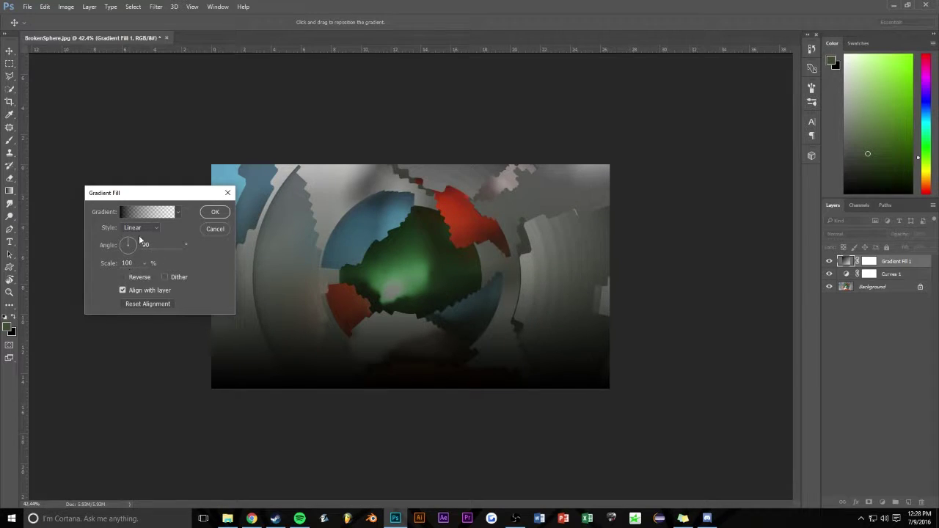
Make the gradient Radial and Reversed, scaled up to 374%, and confirm.
{"action": "left_click", "coordinate": [139, 228]}
{"action": "left_click", "coordinate": [136, 238]}
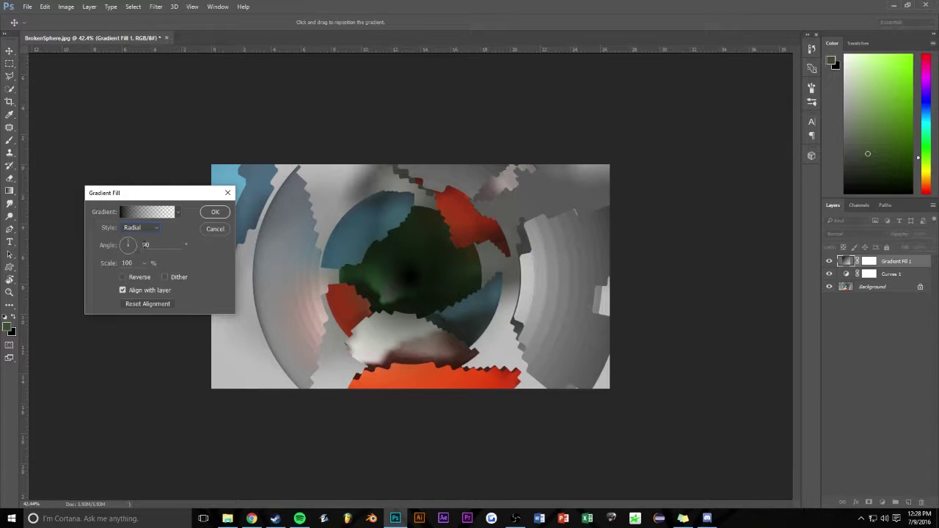
{"action": "left_click", "coordinate": [122, 276]}
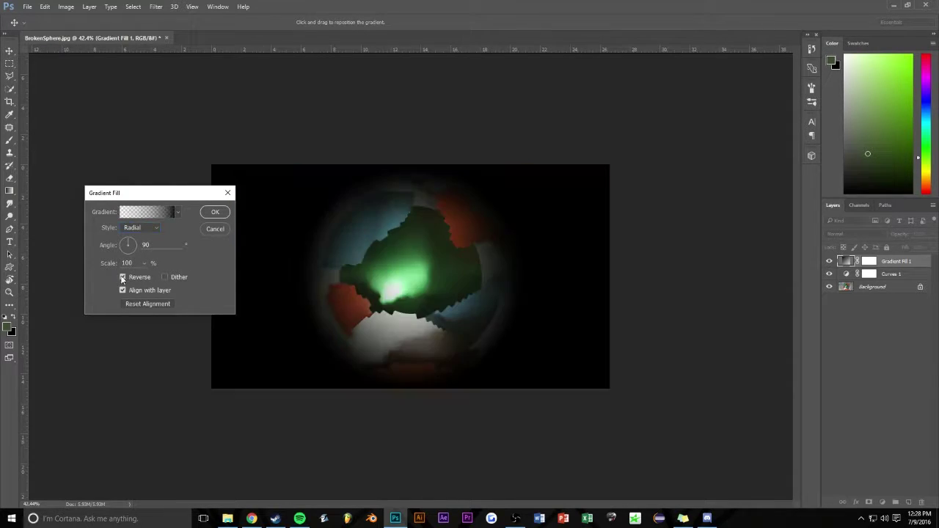
{"action": "left_click", "coordinate": [144, 264]}
{"action": "left_click_drag", "start_coordinate": [143, 275], "coordinate": [156, 281]}
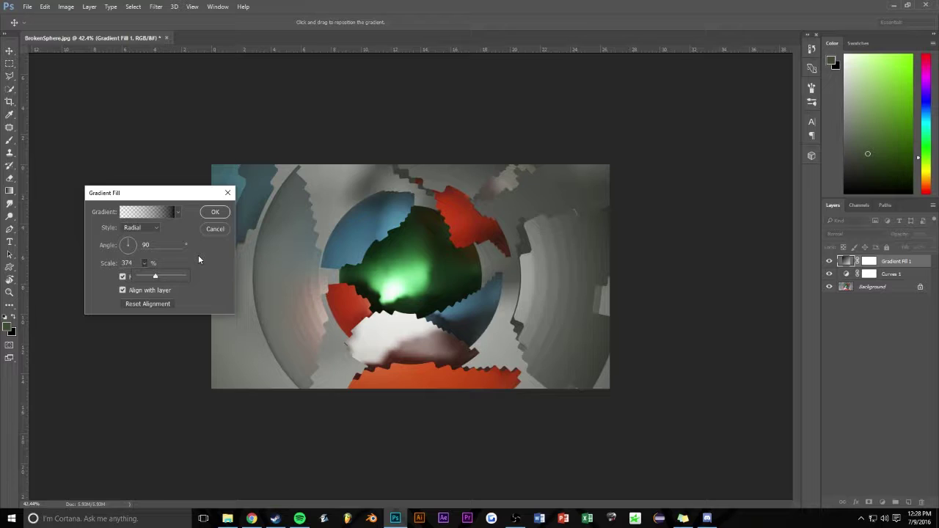
{"action": "left_click", "coordinate": [213, 214]}
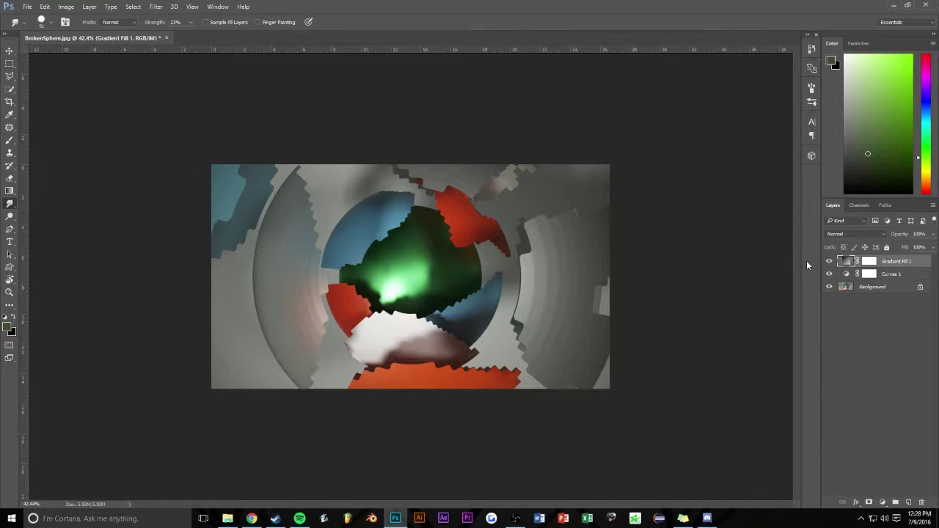
Add a Photo Filter adjustment layer using Cooling Filter (82).
{"action": "left_click", "coordinate": [882, 503]}
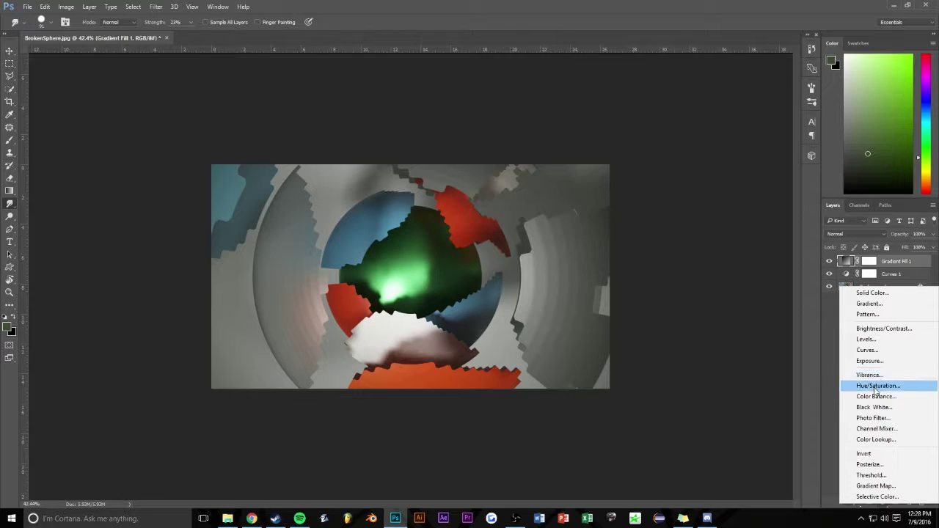
{"action": "left_click", "coordinate": [886, 420]}
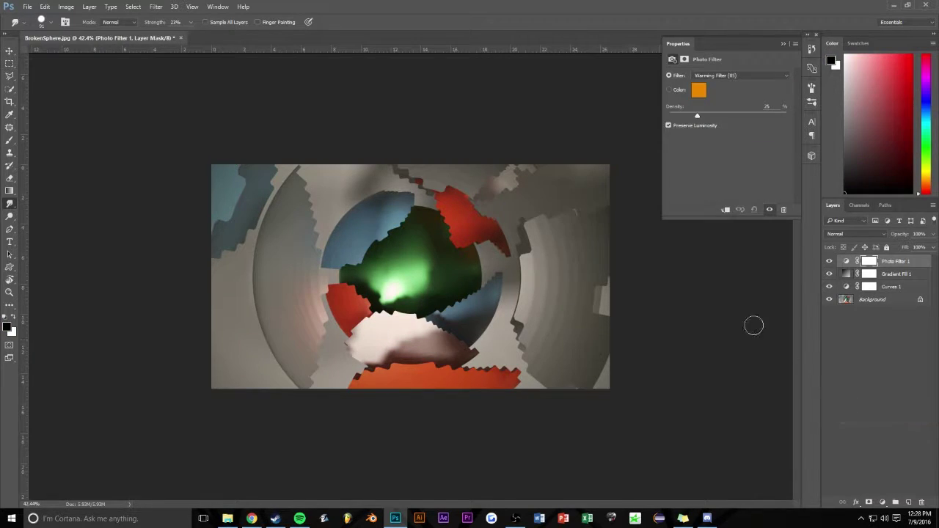
{"action": "left_click", "coordinate": [744, 75]}
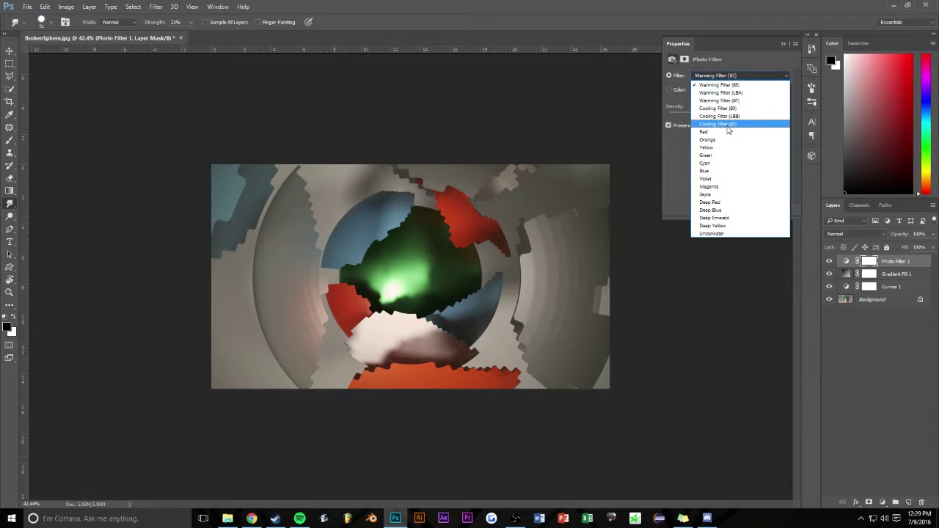
{"action": "left_click", "coordinate": [727, 124]}
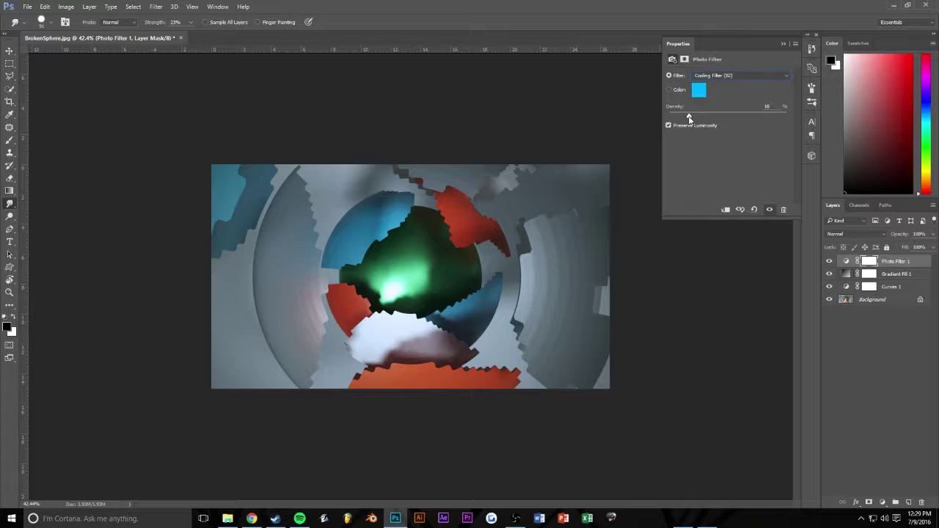
Try Magenta with higher density, then settle on the Cyan filter at 14% density.
{"action": "left_click", "coordinate": [721, 77]}
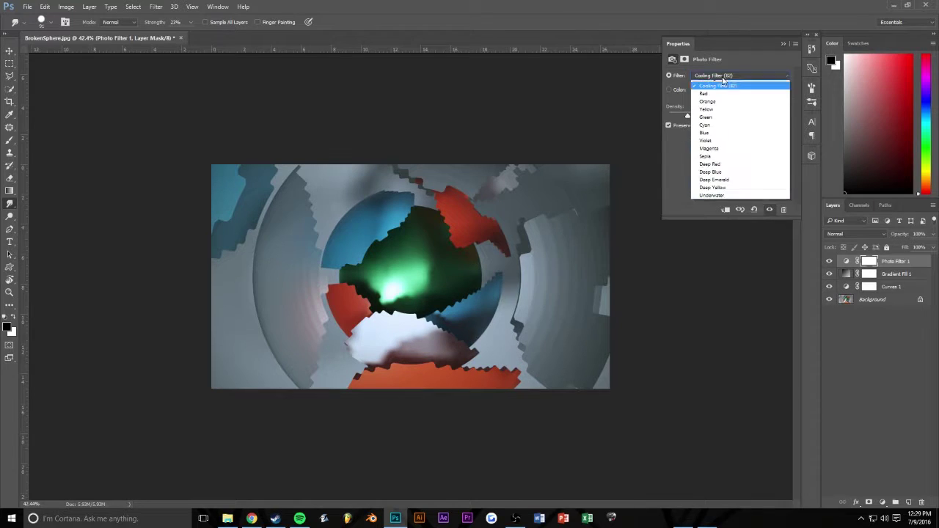
{"action": "left_click", "coordinate": [716, 188]}
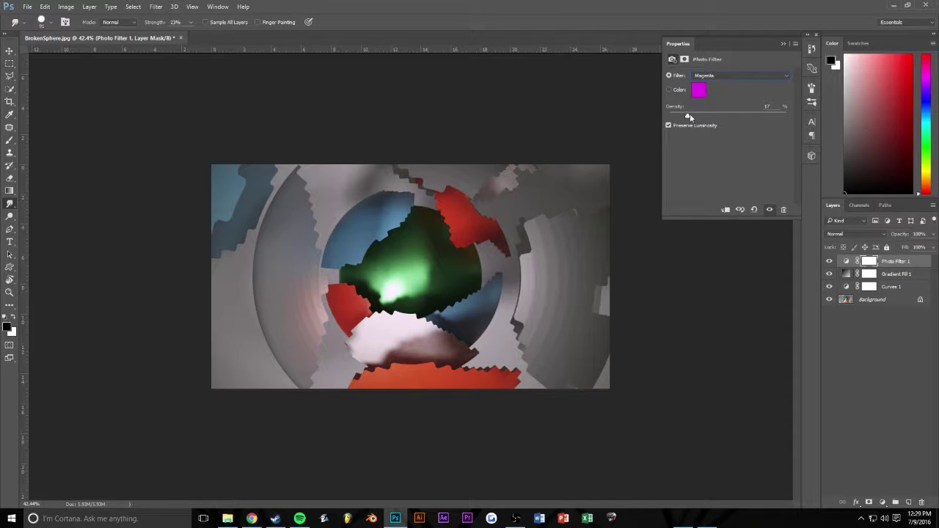
{"action": "left_click_drag", "start_coordinate": [688, 115], "coordinate": [678, 116]}
{"action": "left_click", "coordinate": [733, 75]}
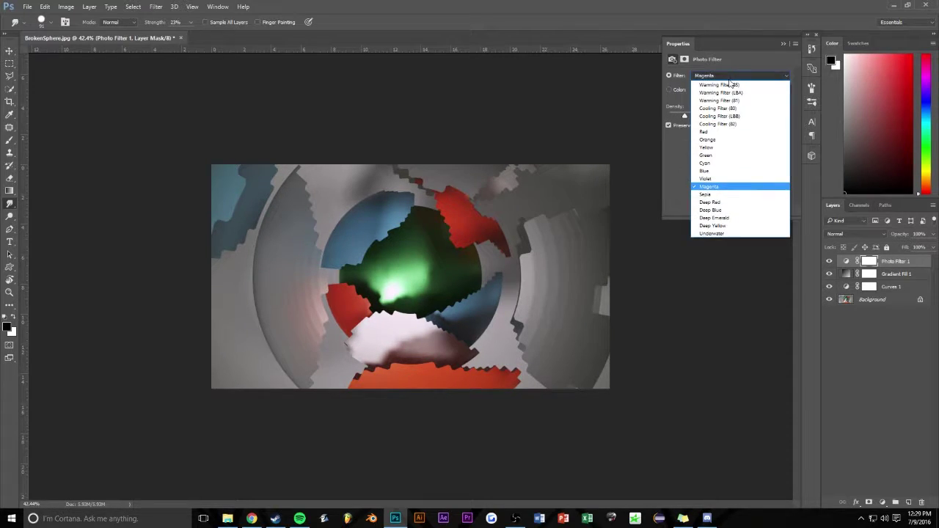
{"action": "left_click", "coordinate": [721, 163]}
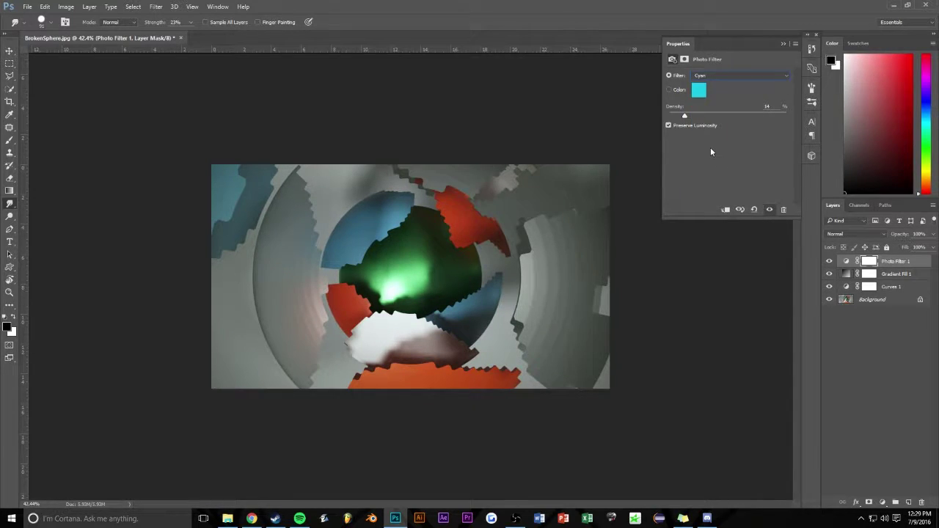
{"action": "left_click", "coordinate": [884, 276]}
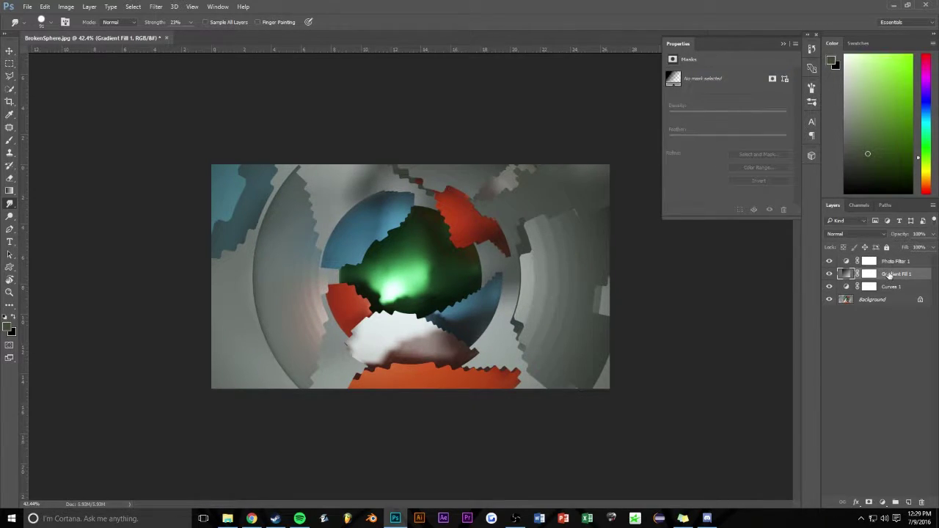
{"action": "left_click_drag", "start_coordinate": [889, 276], "coordinate": [889, 292]}
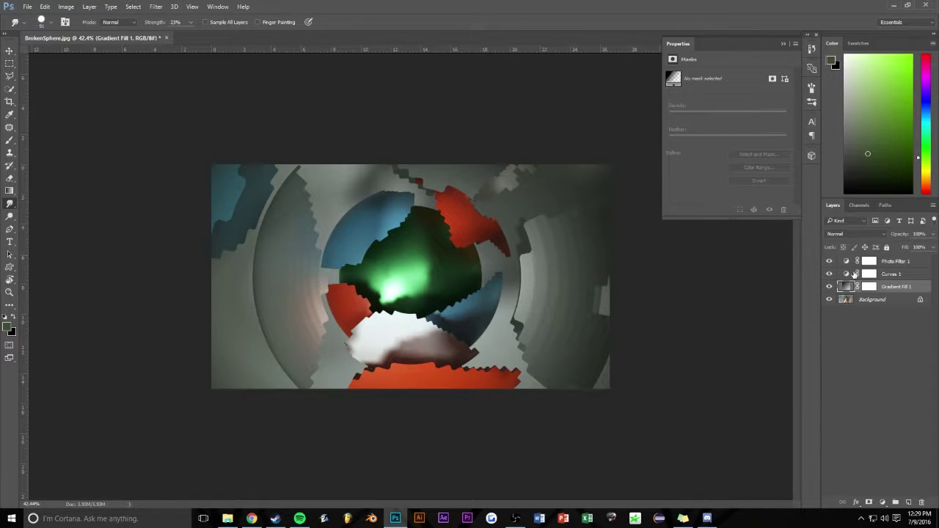
{"action": "left_click_drag", "start_coordinate": [896, 286], "coordinate": [894, 272]}
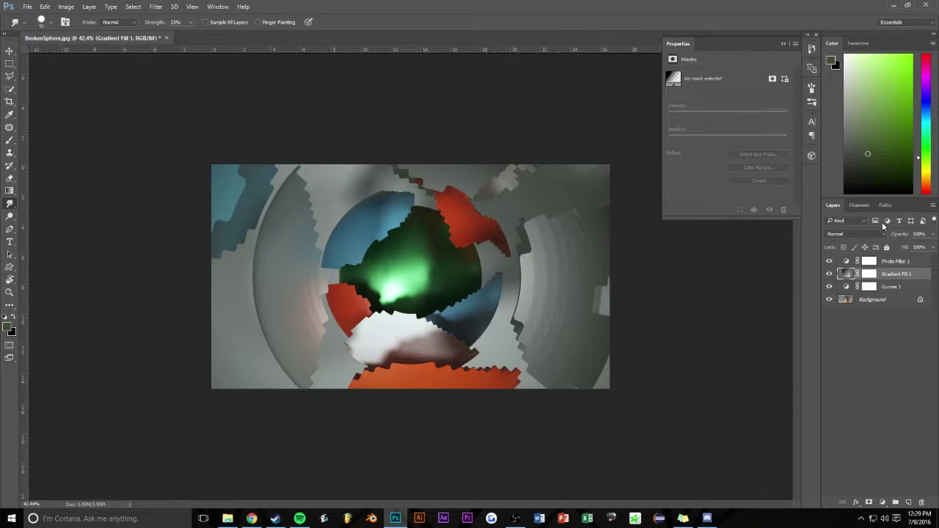
{"action": "left_click", "coordinate": [894, 263]}
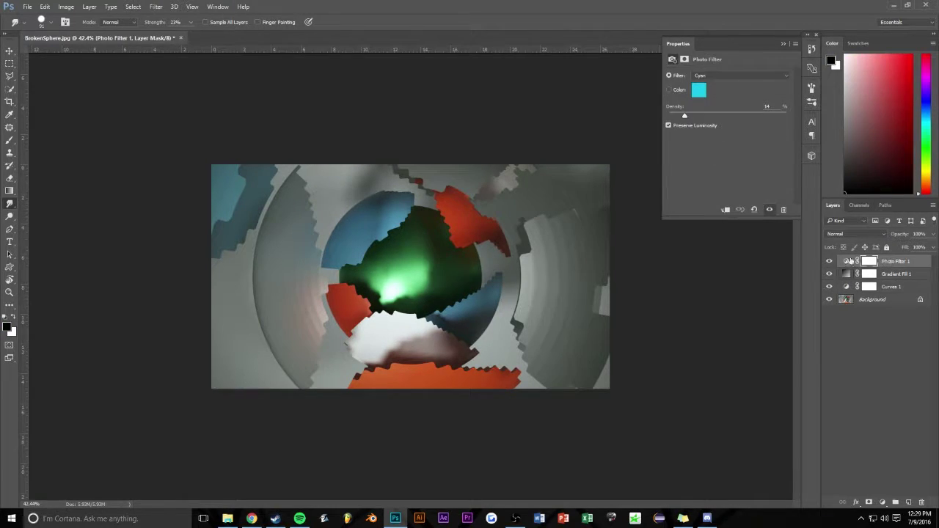
{"action": "left_click", "coordinate": [714, 74]}
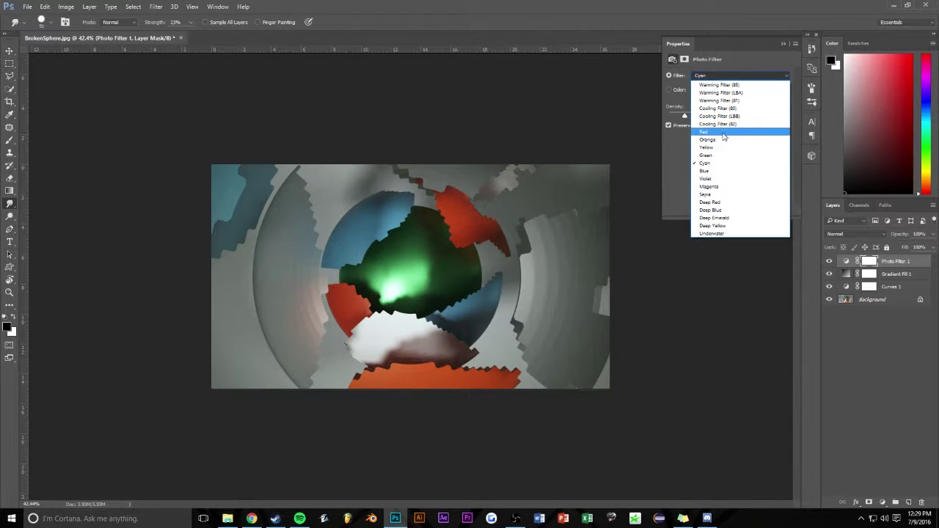
Step through presets from Red and settle on Cooling Filter (LBB) at 14% density.
{"action": "left_click", "coordinate": [724, 132]}
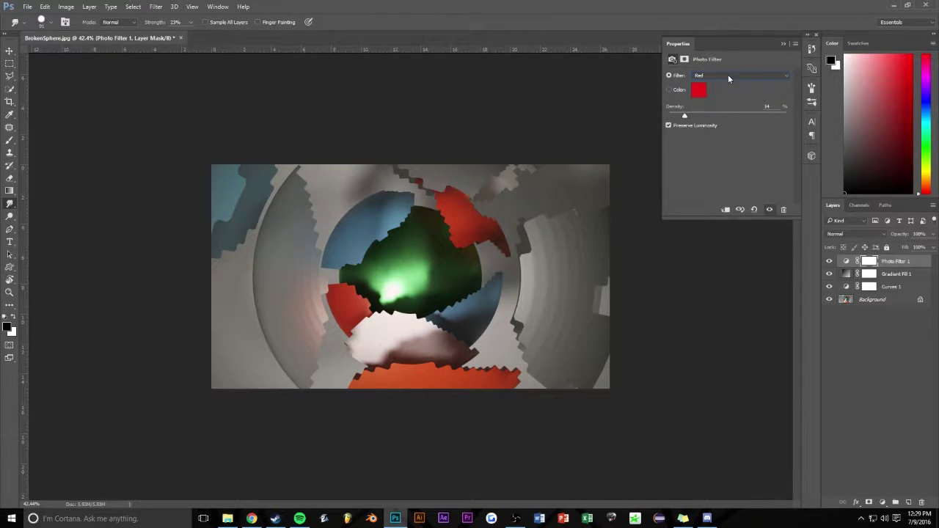
{"action": "key", "text": "Down"}
{"action": "key", "text": "Down"}
{"action": "key", "text": "Down"}
{"action": "key", "text": "Down"}
{"action": "key", "text": "Down"}
{"action": "key", "text": "Down"}
{"action": "key", "text": "Down"}
{"action": "key", "text": "Down"}
{"action": "key", "text": "Down"}
{"action": "key", "text": "Down"}
{"action": "key", "text": "Down"}
{"action": "key", "text": "Down"}
{"action": "key", "text": "Down"}
{"action": "key", "text": "Up"}
{"action": "key", "text": "Up"}
{"action": "key", "text": "Up"}
{"action": "key", "text": "Up"}
{"action": "key", "text": "Up"}
{"action": "key", "text": "Up"}
{"action": "key", "text": "Up"}
{"action": "key", "text": "Up"}
{"action": "key", "text": "Up"}
{"action": "left_click", "coordinate": [726, 75]}
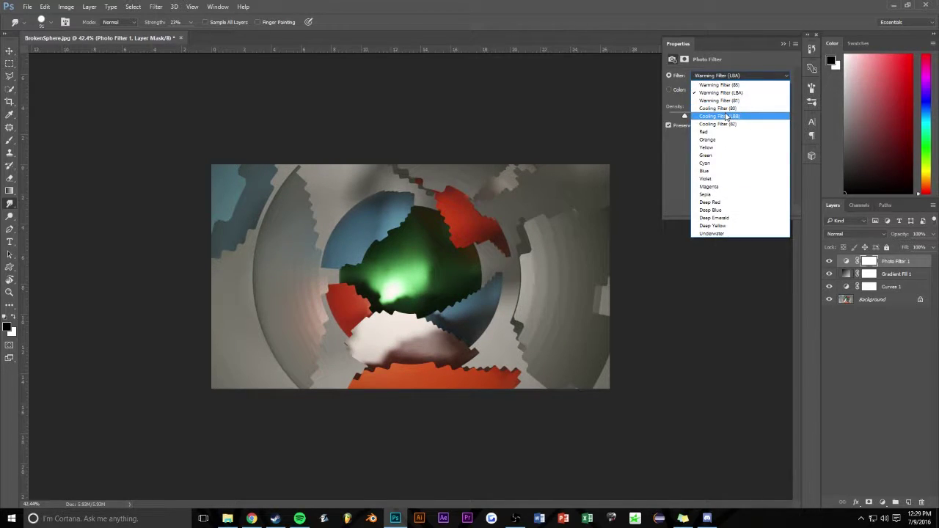
{"action": "left_click", "coordinate": [727, 116]}
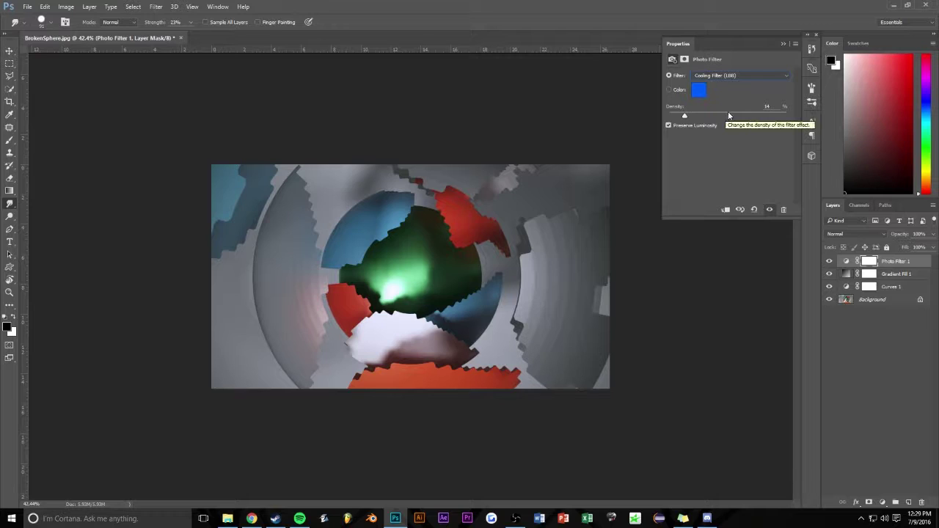
{"action": "left_click", "coordinate": [783, 43]}
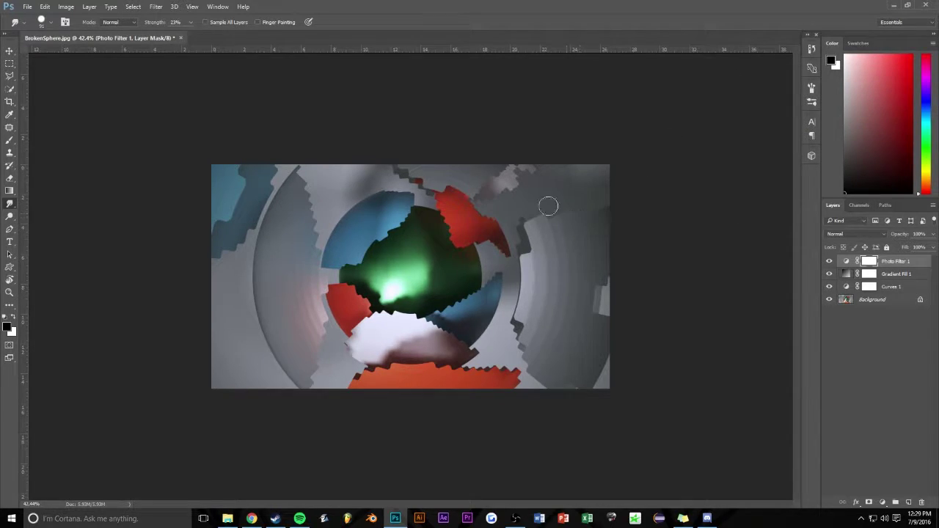
Save the image as BrokenSphere.psd in the Pictures > Photoshop folder.
{"action": "key", "text": "ctrl+shift+s"}
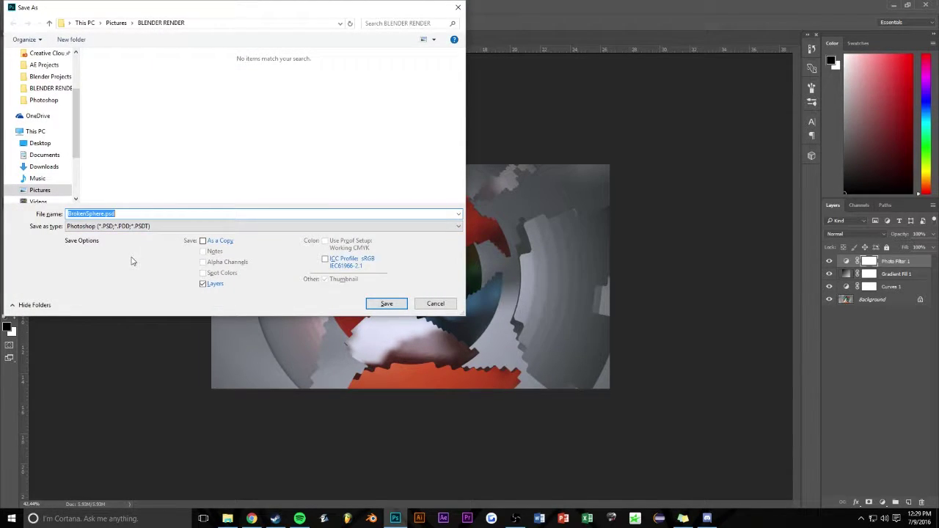
{"action": "left_click", "coordinate": [38, 189]}
{"action": "left_click", "coordinate": [445, 87]}
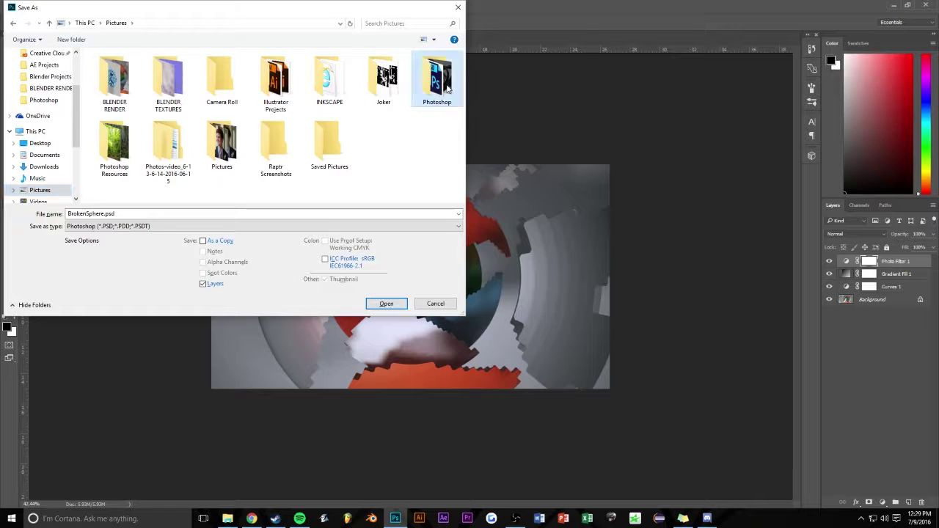
{"action": "double_click", "coordinate": [446, 87]}
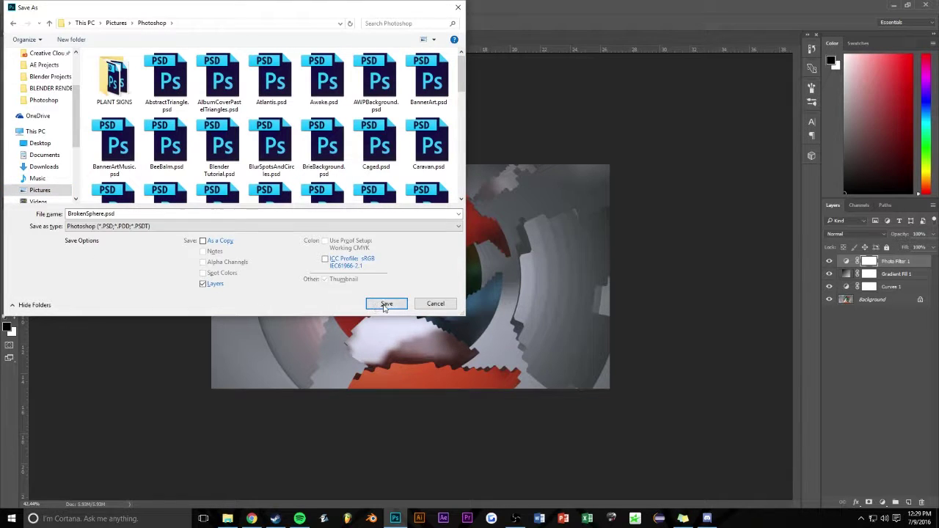
{"action": "left_click", "coordinate": [385, 305]}
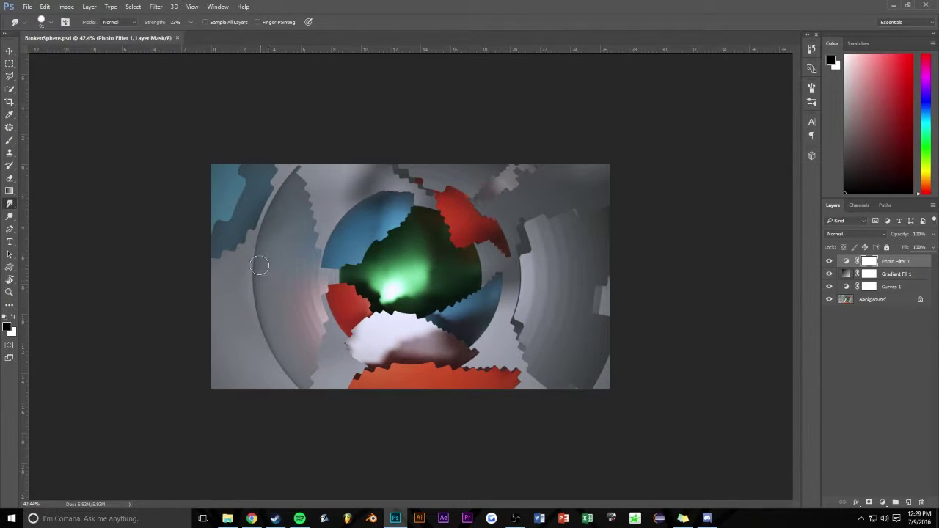
{"action": "scroll", "coordinate": [259, 265], "scroll_direction": "down", "scroll_amount": 3, "text": "alt"}
{"action": "scroll", "coordinate": [256, 222], "scroll_direction": "down", "scroll_amount": 1, "text": "alt"}
{"action": "scroll", "coordinate": [237, 231], "scroll_direction": "down", "scroll_amount": 3, "text": "alt"}
{"action": "scroll", "coordinate": [234, 233], "scroll_direction": "up", "scroll_amount": 3, "text": "alt"}
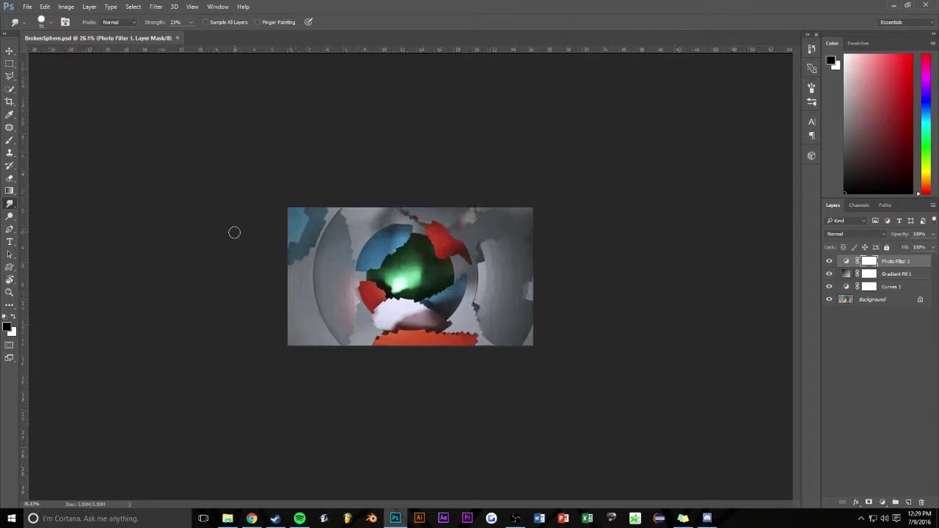
{"action": "scroll", "coordinate": [234, 233], "scroll_direction": "up", "scroll_amount": 1, "text": "alt"}
{"action": "scroll", "coordinate": [235, 231], "scroll_direction": "up", "scroll_amount": 1, "text": "alt"}
{"action": "scroll", "coordinate": [235, 230], "scroll_direction": "up", "scroll_amount": 1, "text": "alt"}
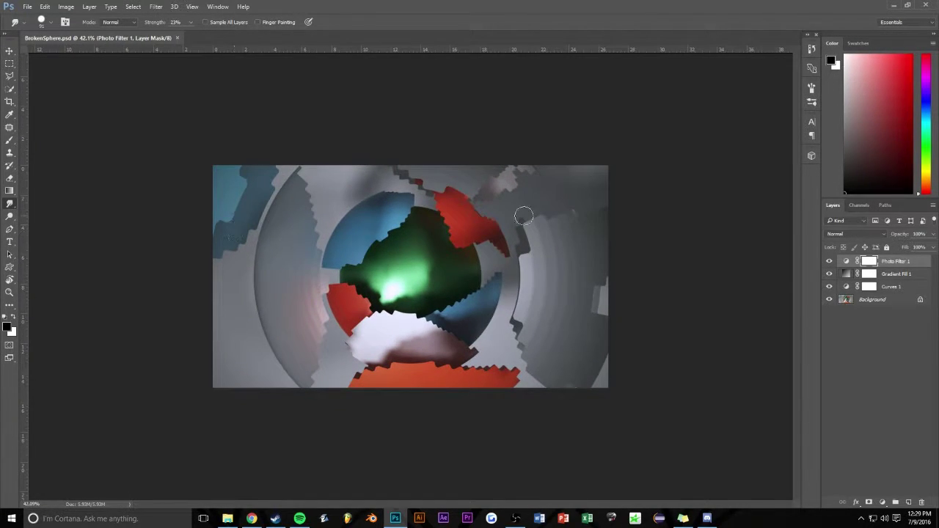
{"action": "left_click", "coordinate": [909, 502]}
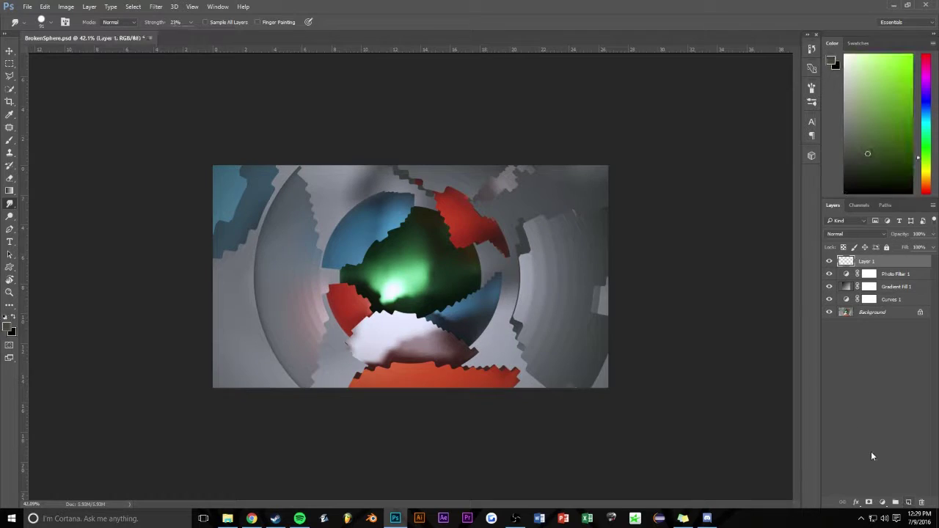
{"action": "key", "text": "ctrl+z"}
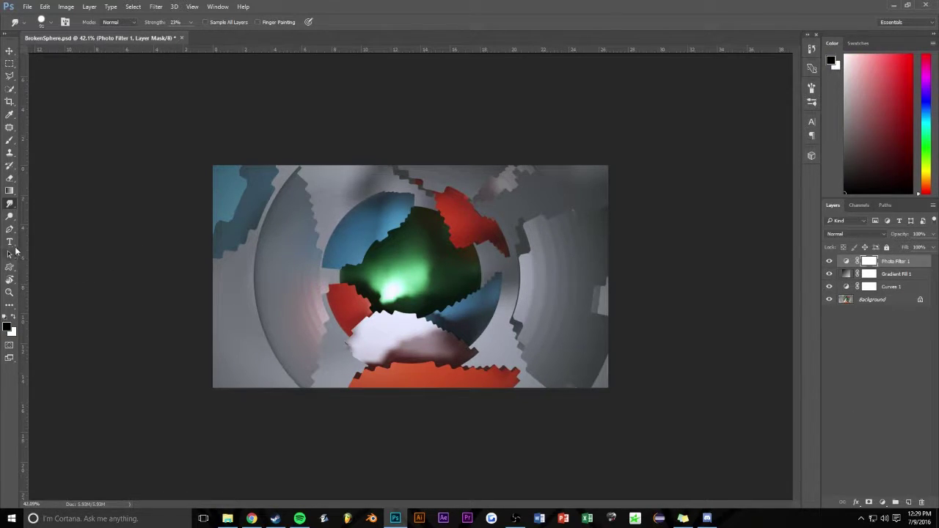
Draw a rectangle spanning the whole image with the Rectangle Tool.
{"action": "left_click_drag", "start_coordinate": [10, 268], "coordinate": [42, 273]}
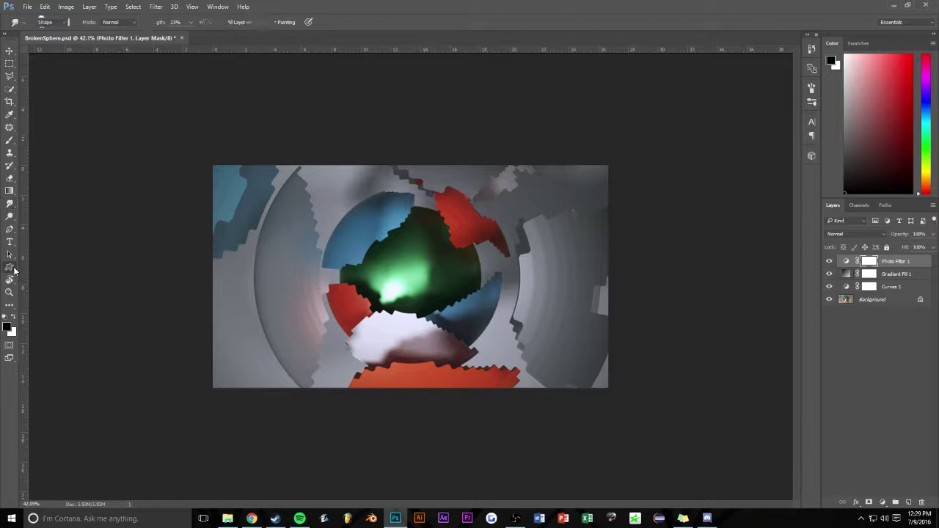
{"action": "left_click", "coordinate": [42, 268]}
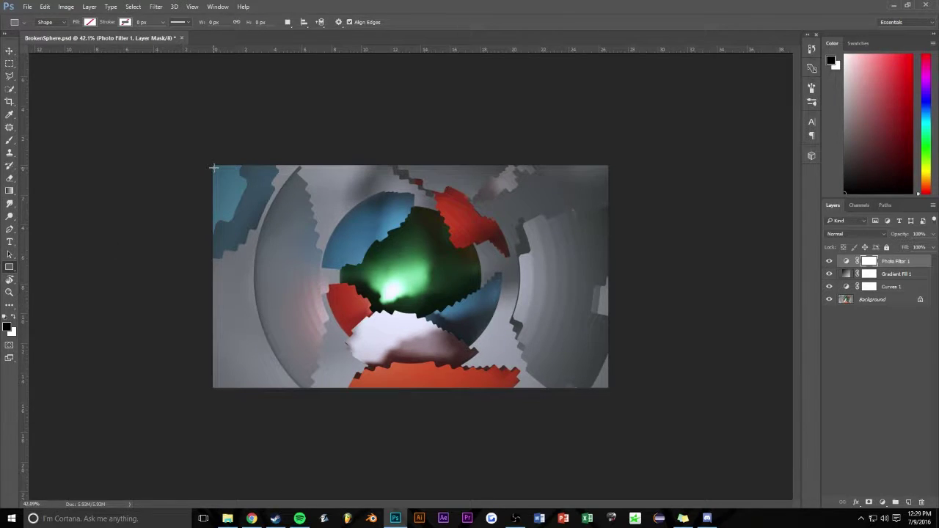
{"action": "left_click_drag", "start_coordinate": [213, 166], "coordinate": [595, 385]}
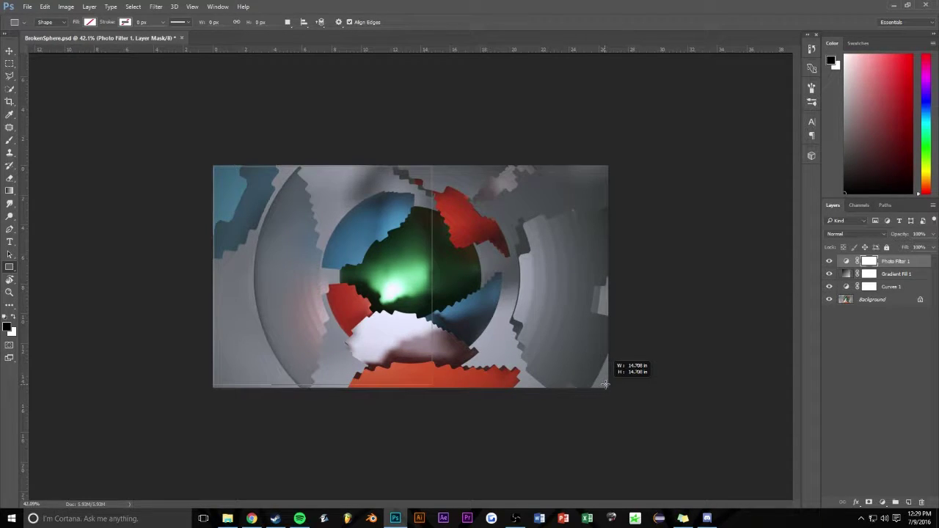
{"action": "mouse_move", "coordinate": [596, 385]}
{"action": "left_mouse_down", "text": "shift"}
{"action": "mouse_move", "coordinate": [622, 381]}
{"action": "mouse_move", "coordinate": [605, 385]}
{"action": "left_mouse_up", "text": "shift"}
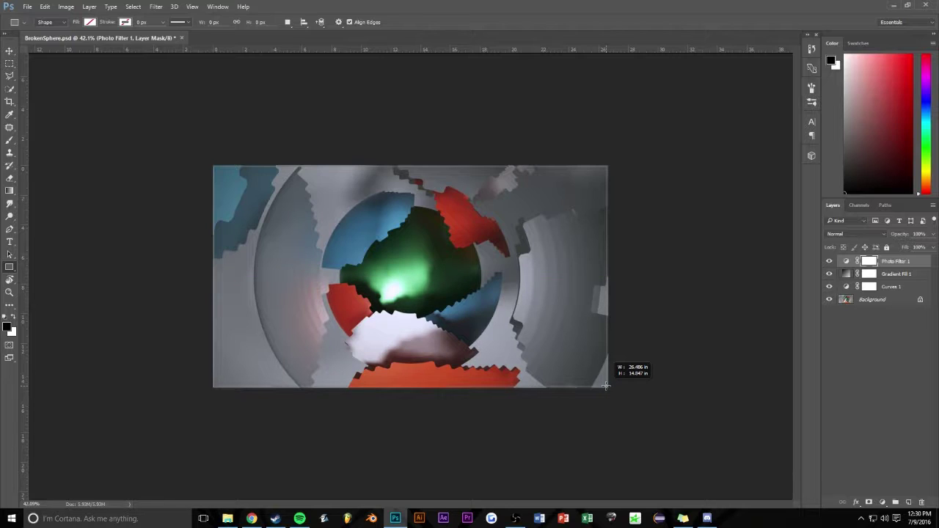
{"action": "left_click_drag", "start_coordinate": [606, 385], "coordinate": [606, 385]}
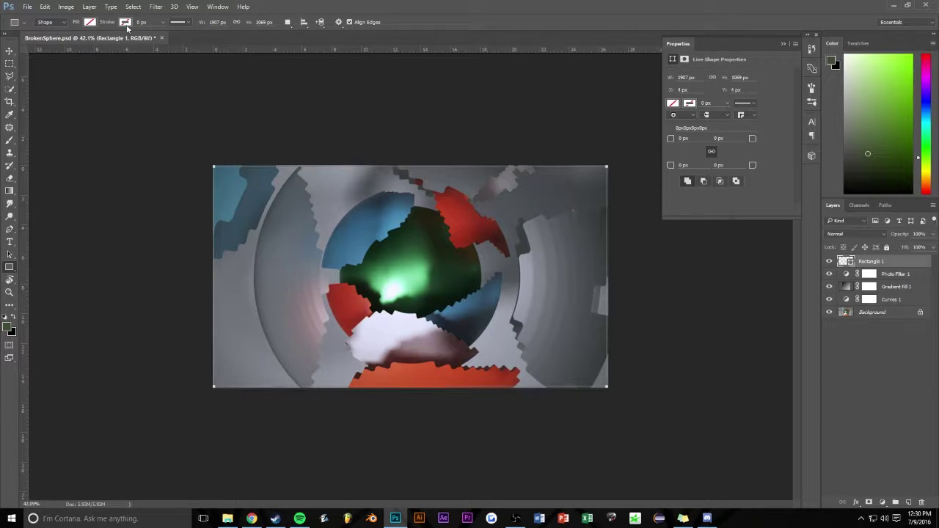
Give the rectangle no fill and a white 15.33 px stroke.
{"action": "left_click", "coordinate": [164, 26]}
{"action": "left_click_drag", "start_coordinate": [160, 34], "coordinate": [177, 37]}
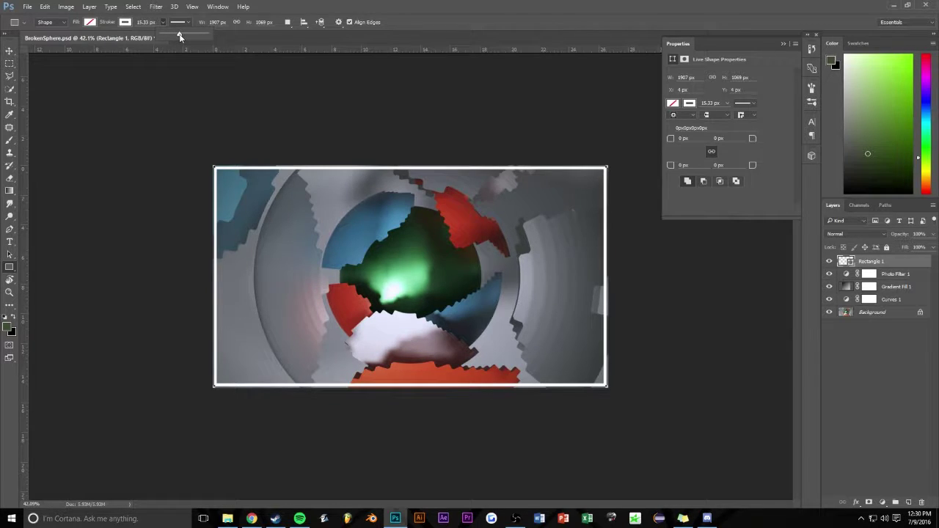
{"action": "left_click", "coordinate": [444, 7]}
Nudge Rectangle 1 with the Move tool so it lines up with the image edges.
{"action": "left_click", "coordinate": [9, 51]}
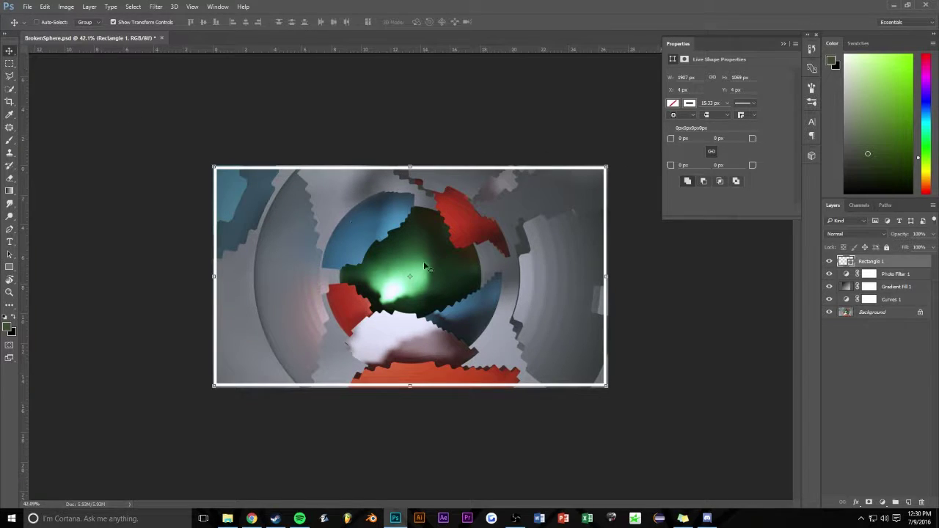
{"action": "left_click_drag", "start_coordinate": [478, 274], "coordinate": [478, 276]}
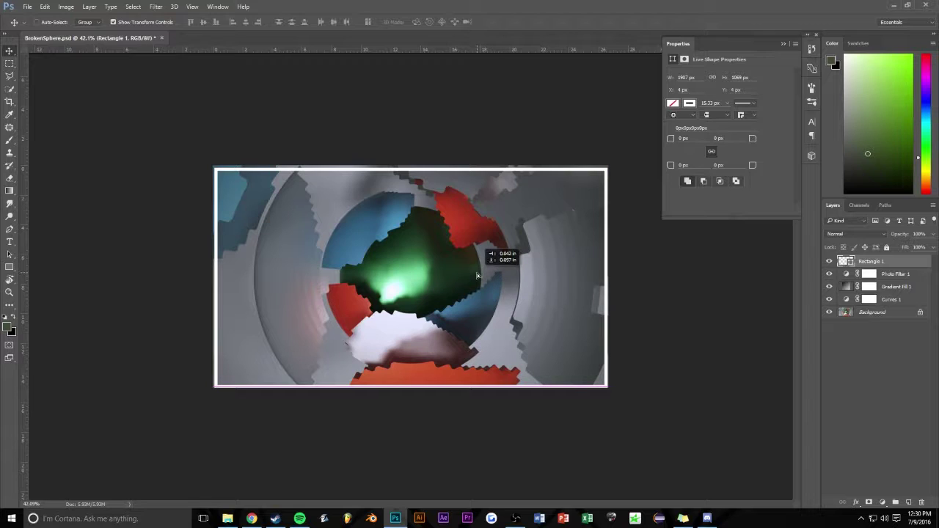
{"action": "left_click_drag", "start_coordinate": [477, 276], "coordinate": [476, 272]}
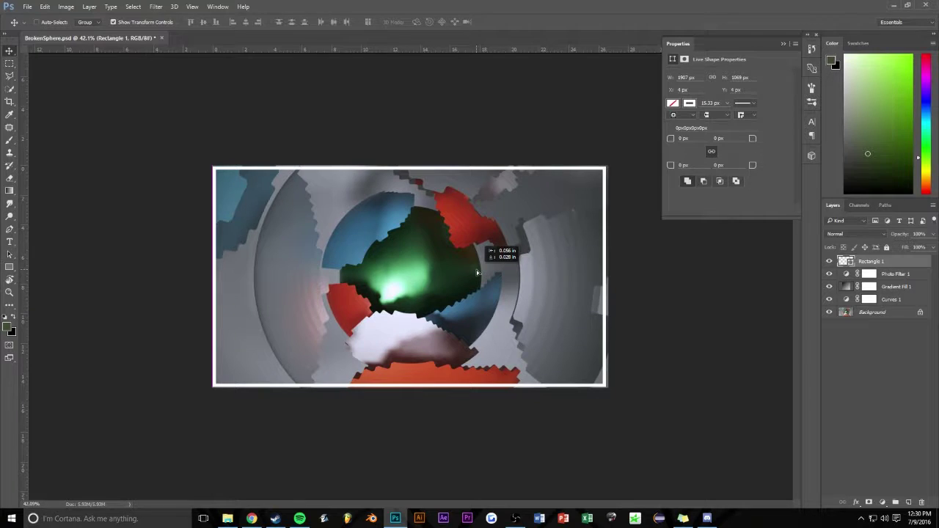
{"action": "left_click_drag", "start_coordinate": [477, 273], "coordinate": [477, 273]}
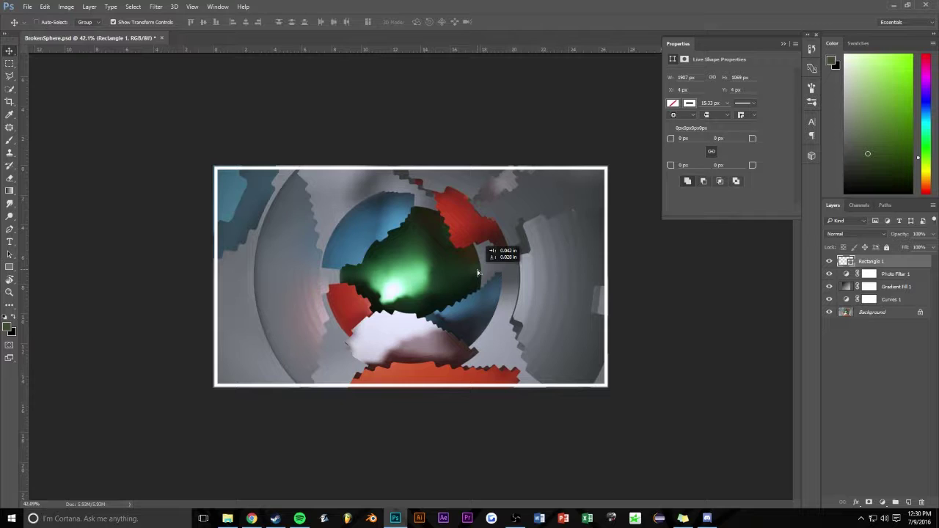
{"action": "scroll", "coordinate": [477, 273], "scroll_direction": "up", "scroll_amount": 2, "text": "alt"}
{"action": "scroll", "coordinate": [478, 273], "scroll_direction": "up", "scroll_amount": 2, "text": "alt"}
{"action": "scroll", "coordinate": [478, 273], "scroll_direction": "up", "scroll_amount": 1, "text": "alt"}
{"action": "scroll", "coordinate": [481, 274], "scroll_direction": "up", "scroll_amount": 2, "text": "alt"}
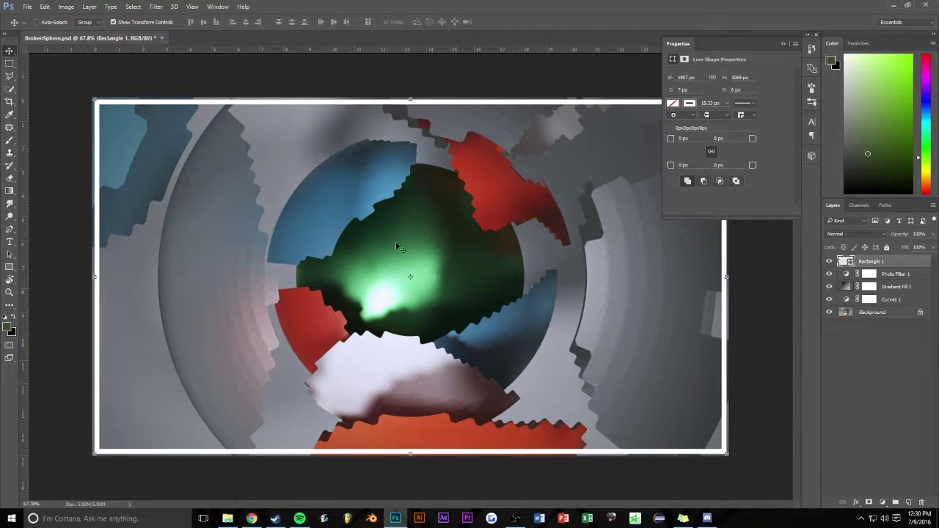
Collapse the Properties panel and lower Rectangle 1's opacity to 63%.
{"action": "left_click", "coordinate": [782, 45]}
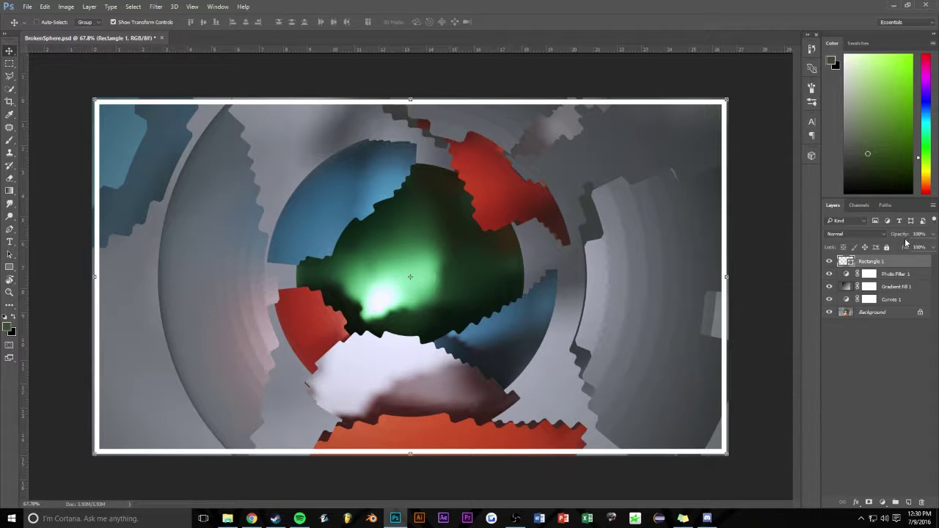
{"action": "left_click_drag", "start_coordinate": [906, 237], "coordinate": [902, 238]}
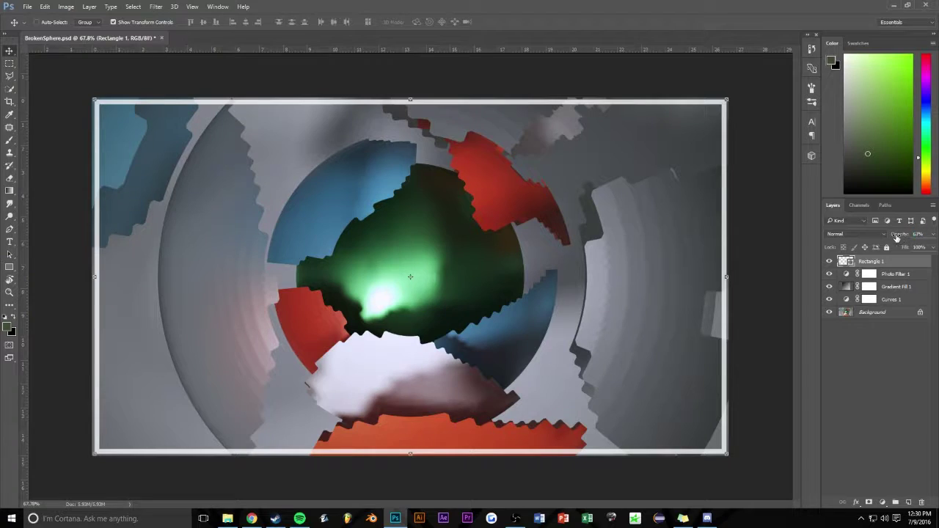
{"action": "scroll", "coordinate": [397, 252], "scroll_direction": "down", "scroll_amount": 2, "text": "alt"}
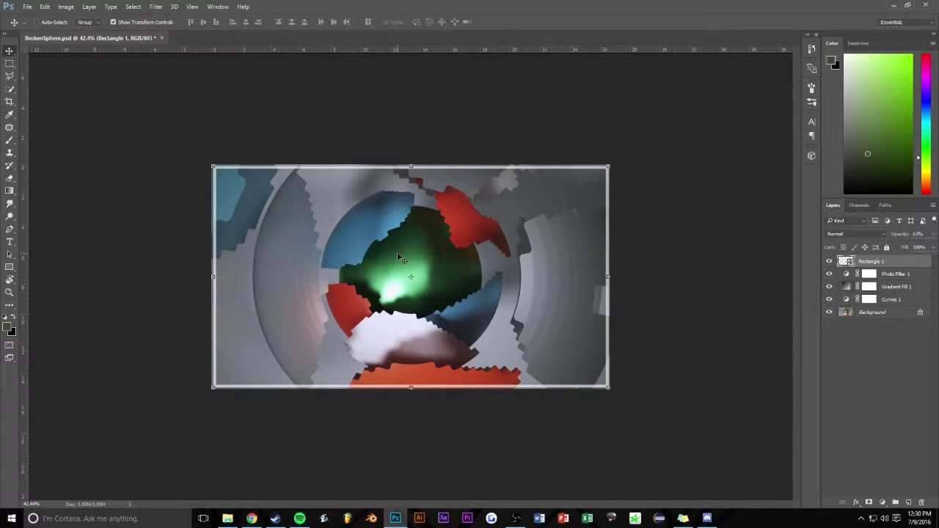
{"action": "scroll", "coordinate": [397, 251], "scroll_direction": "down", "scroll_amount": 1, "text": "alt"}
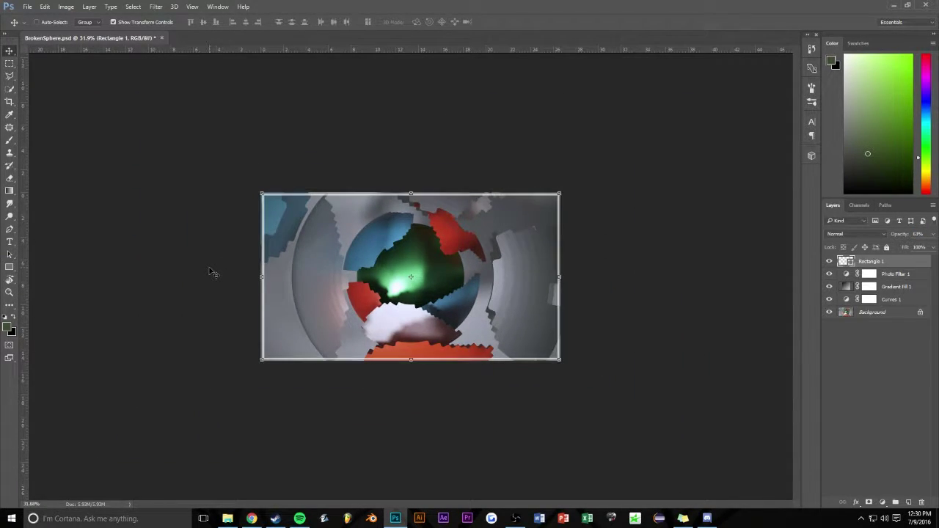
Move the Rectangle 1 layer below Curves 1, just above Background.
{"action": "left_click", "coordinate": [8, 63]}
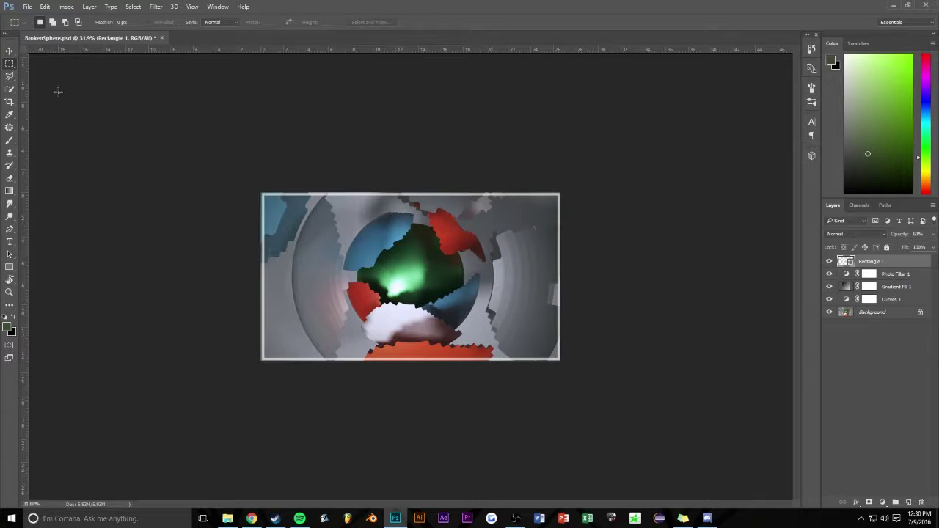
{"action": "scroll", "coordinate": [157, 154], "scroll_direction": "up", "scroll_amount": 1, "text": "alt"}
{"action": "scroll", "coordinate": [147, 154], "scroll_direction": "up", "scroll_amount": 1, "text": "alt"}
{"action": "scroll", "coordinate": [128, 156], "scroll_direction": "up", "scroll_amount": 1, "text": "alt"}
{"action": "scroll", "coordinate": [118, 158], "scroll_direction": "up", "scroll_amount": 1, "text": "alt"}
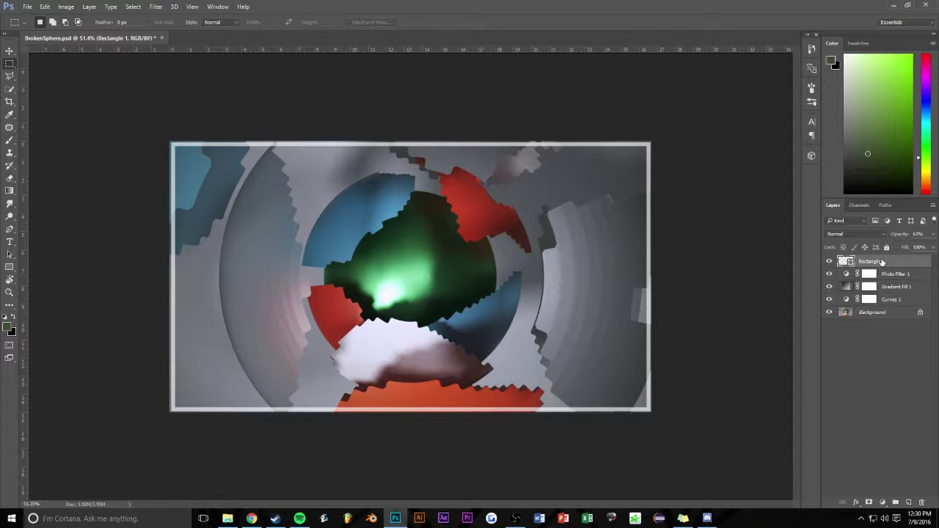
{"action": "left_click_drag", "start_coordinate": [881, 262], "coordinate": [883, 303]}
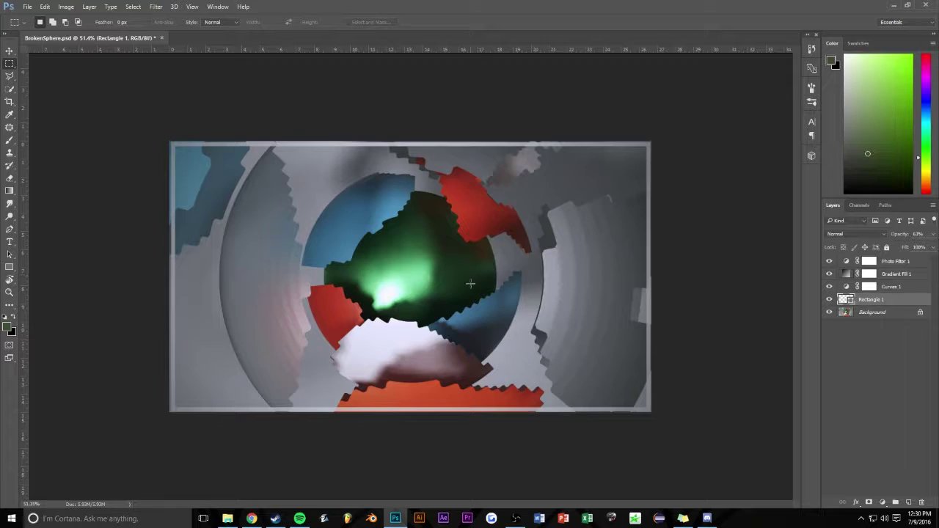
{"action": "scroll", "coordinate": [471, 283], "scroll_direction": "down", "scroll_amount": 2, "text": "alt"}
{"action": "scroll", "coordinate": [253, 286], "scroll_direction": "down", "scroll_amount": 2, "text": "alt"}
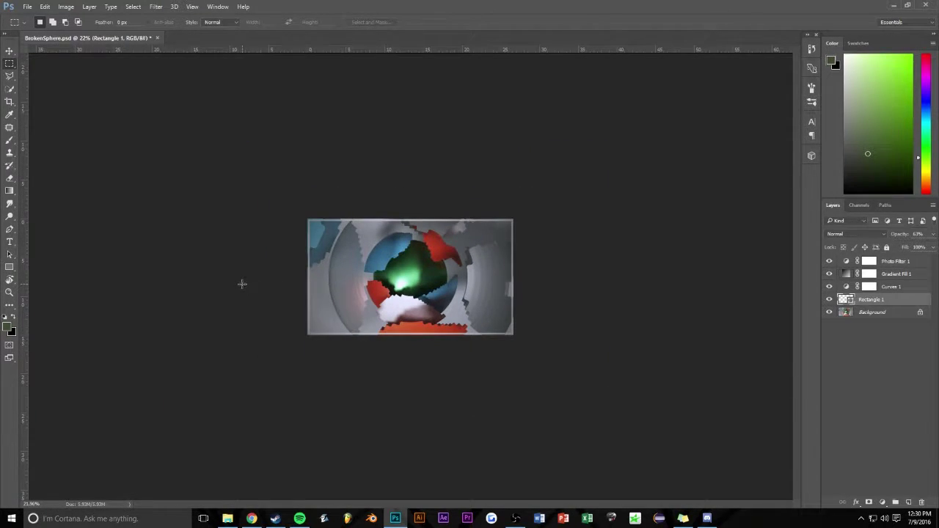
Save BrokenSphere.psd with Ctrl+S.
{"action": "scroll", "coordinate": [242, 284], "scroll_direction": "up", "scroll_amount": 1, "text": "alt"}
{"action": "scroll", "coordinate": [236, 282], "scroll_direction": "up", "scroll_amount": 1, "text": "alt"}
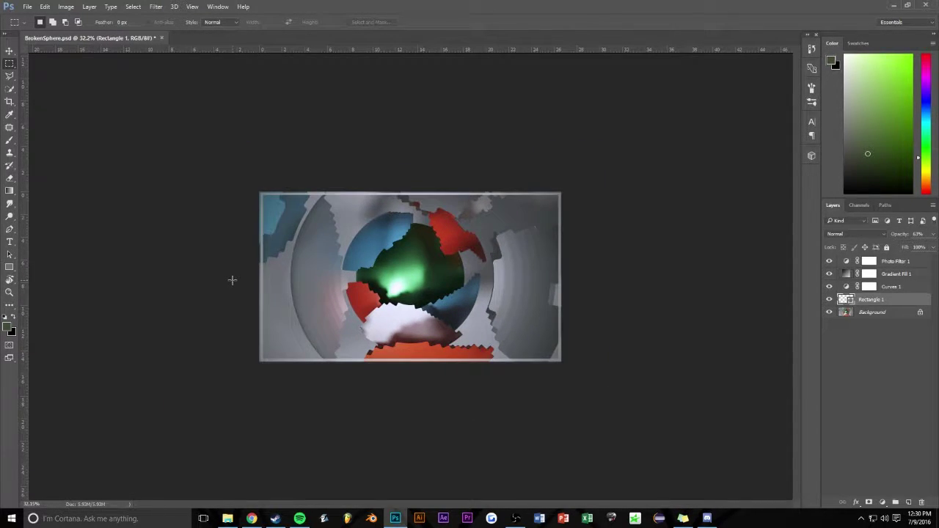
{"action": "scroll", "coordinate": [232, 280], "scroll_direction": "up", "scroll_amount": 1, "text": "alt"}
{"action": "scroll", "coordinate": [213, 281], "scroll_direction": "up", "scroll_amount": 1, "text": "alt"}
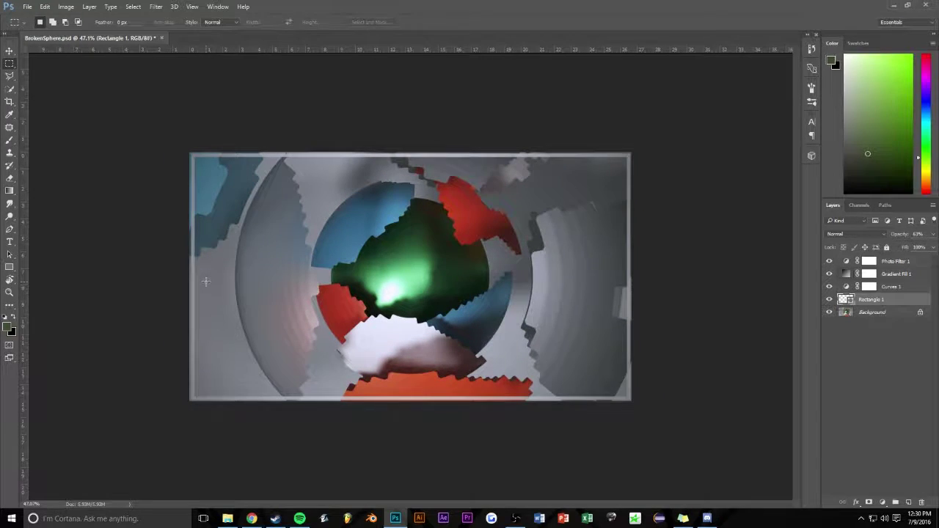
{"action": "scroll", "coordinate": [206, 282], "scroll_direction": "up", "scroll_amount": 1, "text": "alt"}
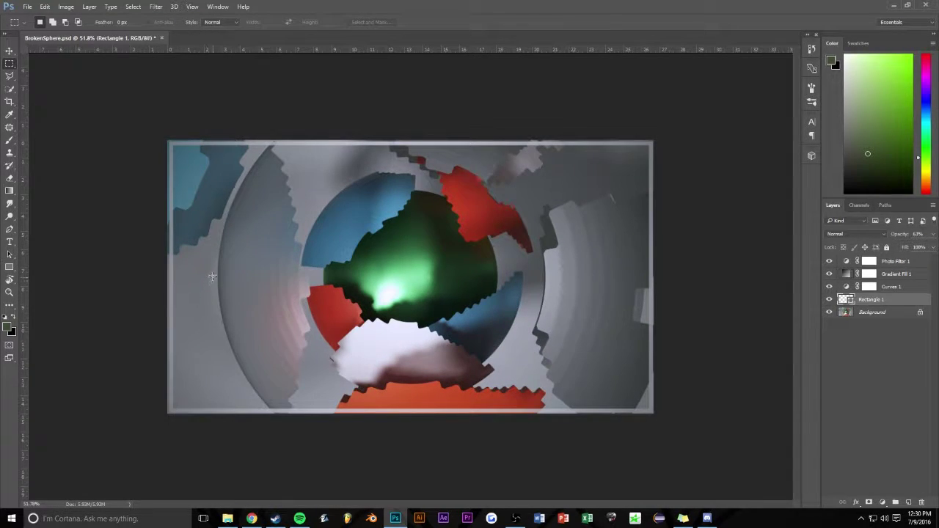
{"action": "key", "text": "ctrl+s"}
Bring up the OBS recording window from the taskbar and move it right.
{"action": "scroll", "coordinate": [332, 229], "scroll_direction": "up", "scroll_amount": 3, "text": "alt"}
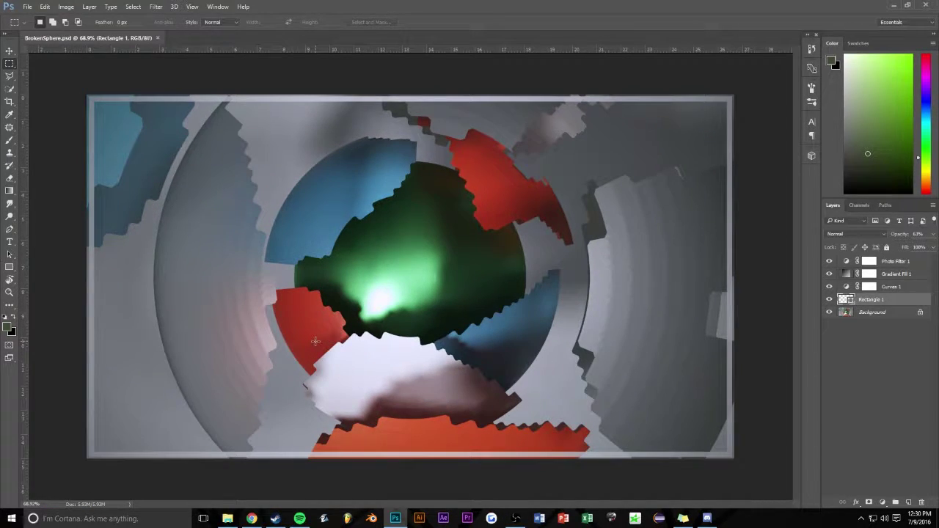
{"action": "scroll", "coordinate": [316, 341], "scroll_direction": "down", "scroll_amount": 2, "text": "alt"}
{"action": "scroll", "coordinate": [314, 342], "scroll_direction": "up", "scroll_amount": 1, "text": "alt"}
{"action": "scroll", "coordinate": [312, 345], "scroll_direction": "up", "scroll_amount": 1, "text": "alt"}
{"action": "scroll", "coordinate": [309, 348], "scroll_direction": "up", "scroll_amount": 2, "text": "alt"}
{"action": "scroll", "coordinate": [309, 347], "scroll_direction": "down", "scroll_amount": 2, "text": "alt"}
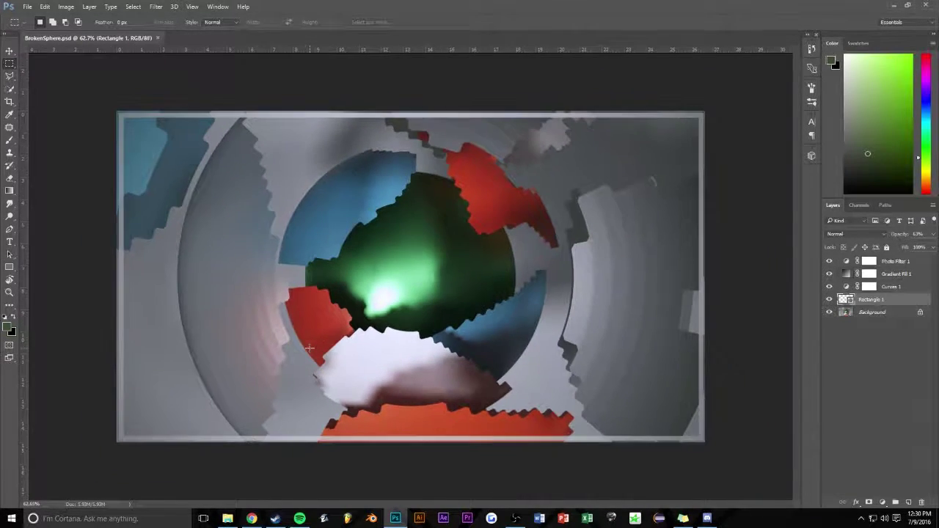
{"action": "left_click", "coordinate": [515, 518]}
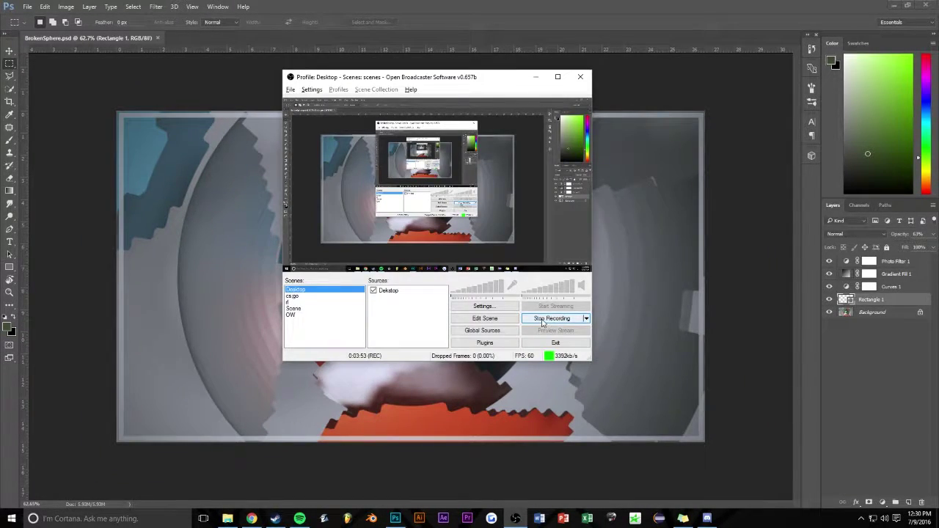
{"action": "left_click_drag", "start_coordinate": [455, 79], "coordinate": [781, 126]}
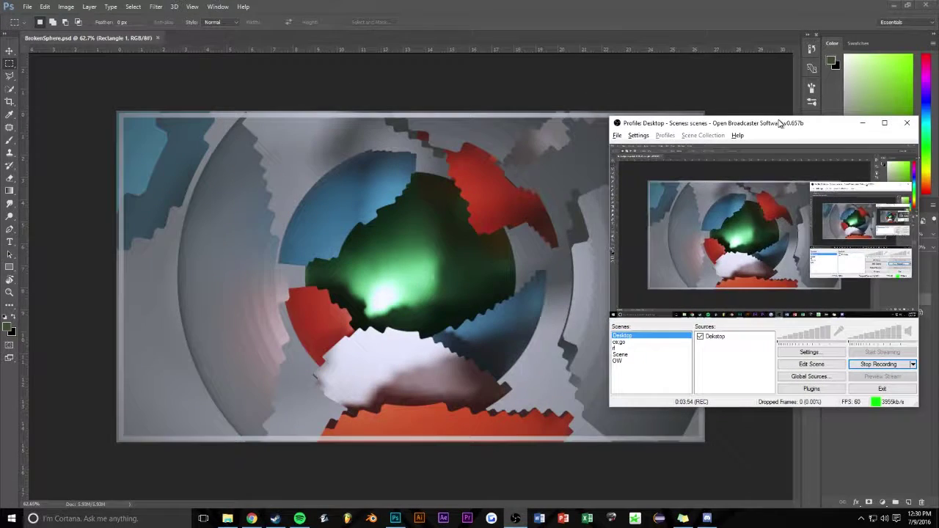